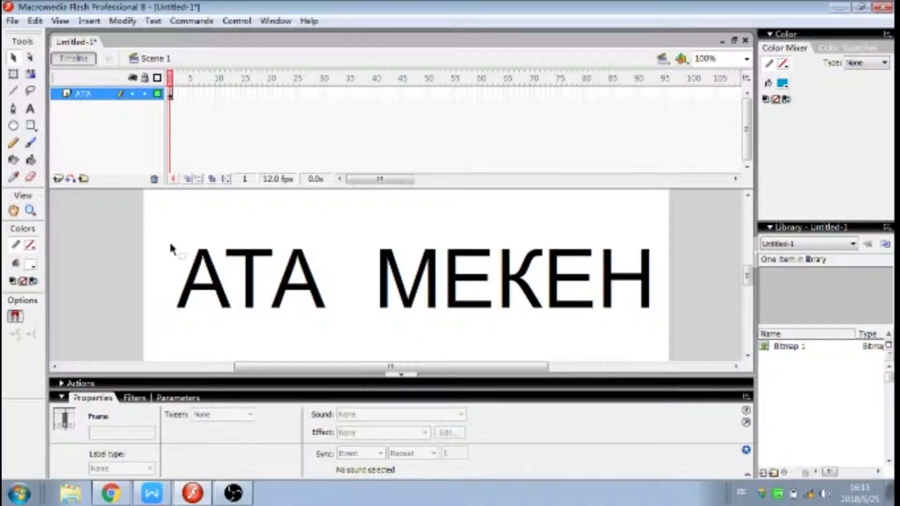
# Create a new graphic symbol named "КРНДАШ"
pyautogui.click(123, 21)
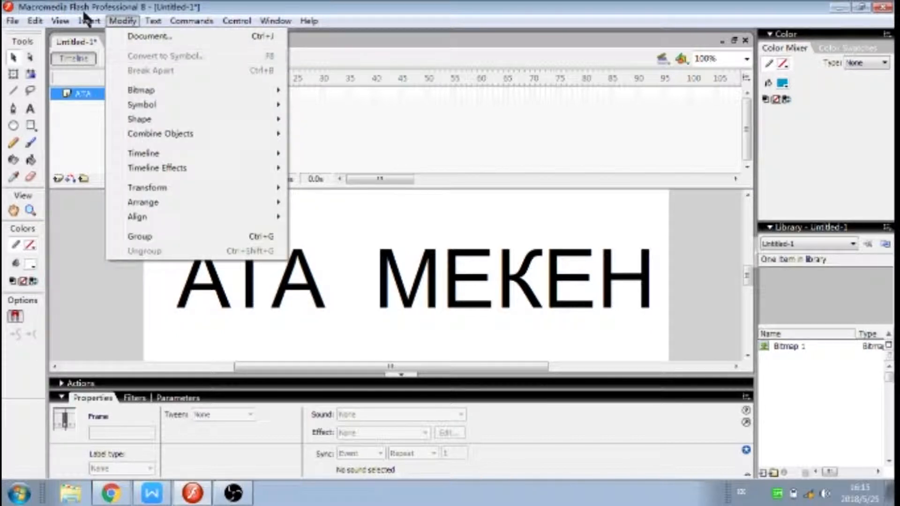
pyautogui.click(100, 35)
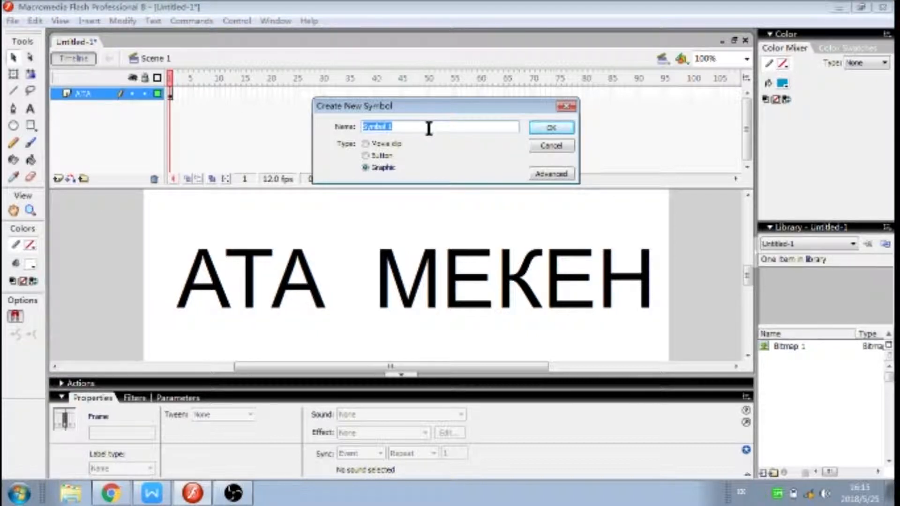
pyautogui.write('KF')
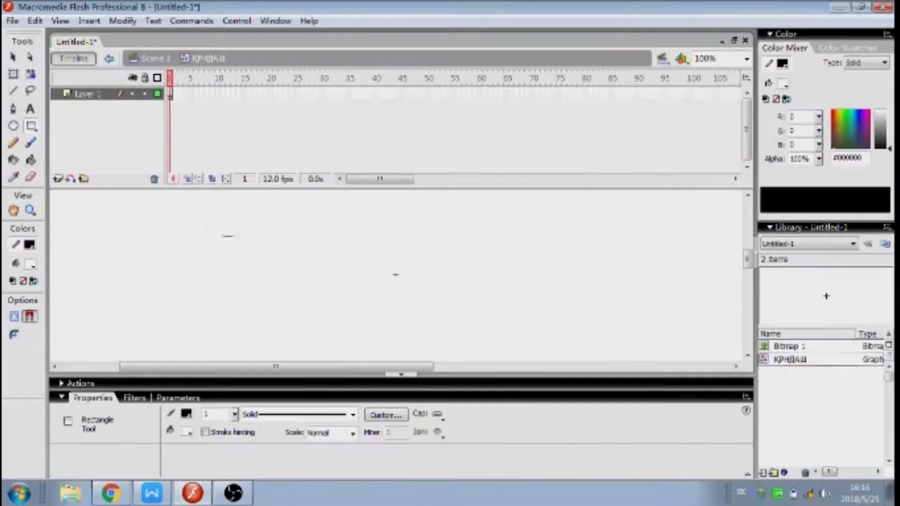
# Draw a long horizontal rectangle for the pencil body and add a tapered, blunt-ended tip outline at its left end
pyautogui.moveTo(306, 252)
pyautogui.mouseDown()
pyautogui.moveTo(642, 327)
pyautogui.moveTo(711, 307)
pyautogui.mouseUp()
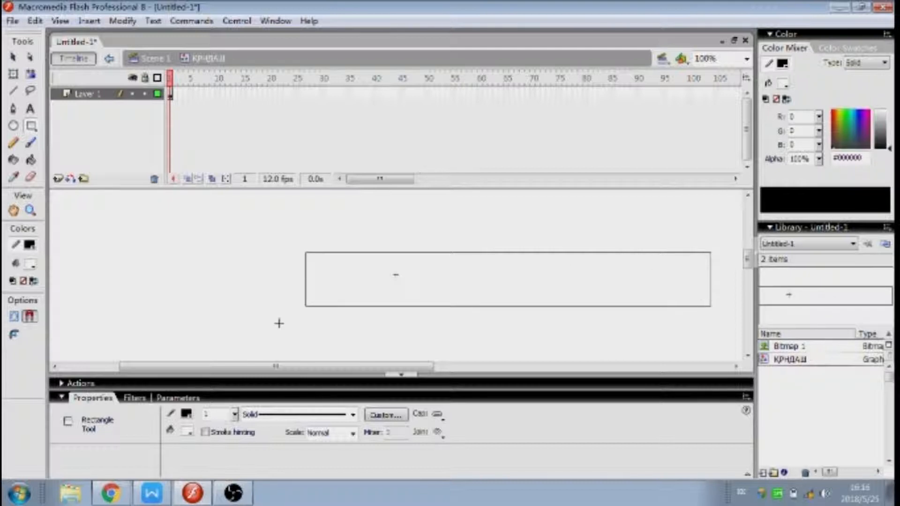
pyautogui.click(15, 91)
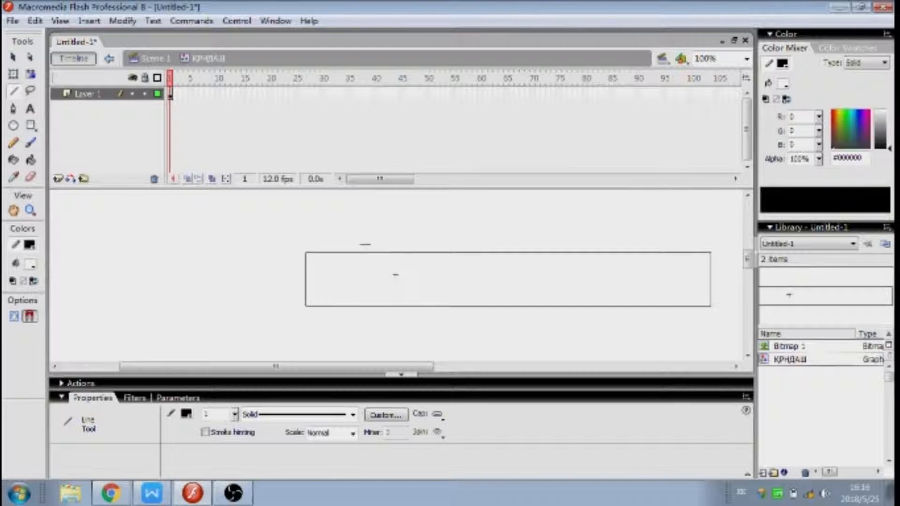
pyautogui.moveTo(265, 254); pyautogui.dragTo(305, 306)
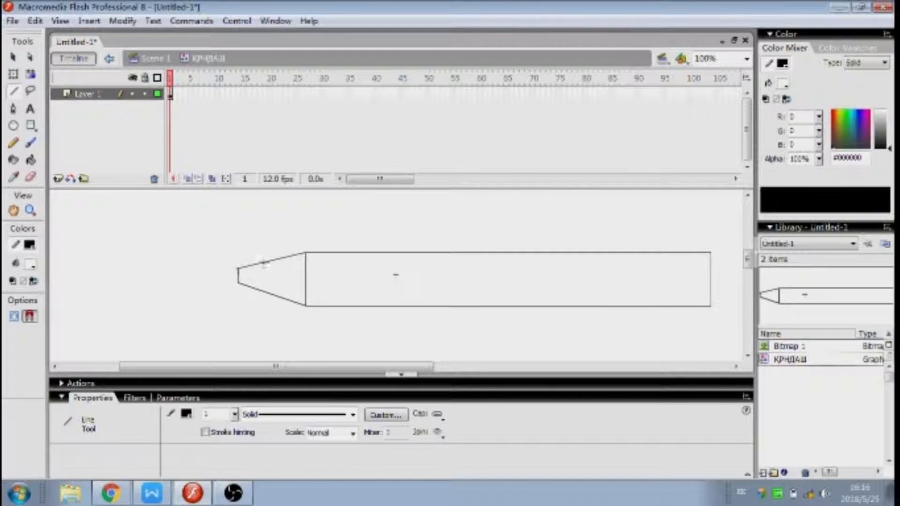
# Divide the pencil tip with a vertical line and split the body into three bands with two lengthwise lines
pyautogui.moveTo(254, 280); pyautogui.dragTo(262, 301)
pyautogui.moveTo(306, 269)
pyautogui.mouseDown()
pyautogui.moveTo(607, 281)
pyautogui.moveTo(711, 269)
pyautogui.mouseUp()
pyautogui.moveTo(309, 288)
pyautogui.mouseDown()
pyautogui.moveTo(710, 306)
pyautogui.moveTo(710, 287)
pyautogui.mouseUp()
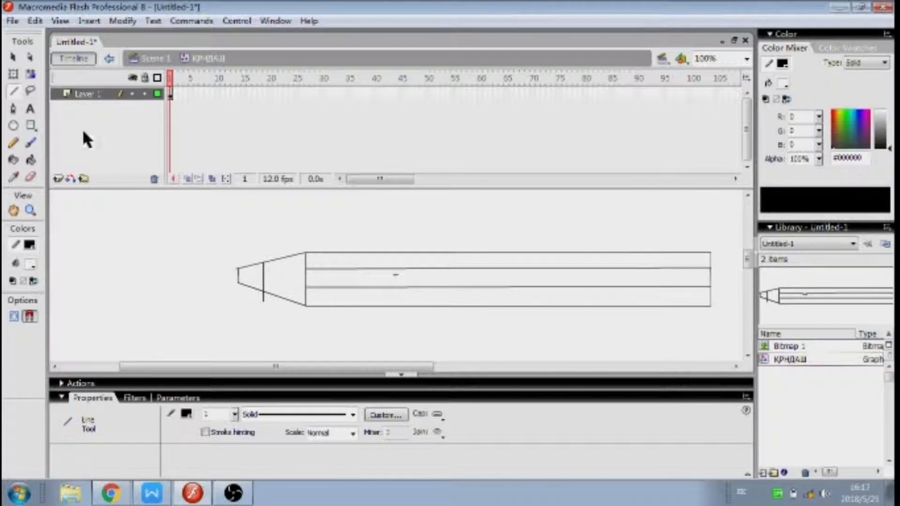
# Fill the three body bands from top to bottom with bright green #66FF33, medium green and dark green #669933
pyautogui.click(14, 58)
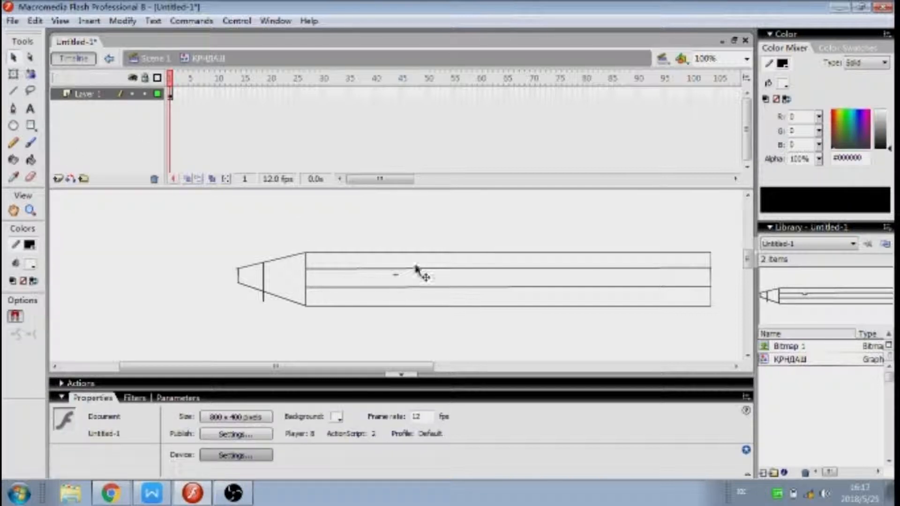
pyautogui.click(393, 261)
pyautogui.click(30, 263)
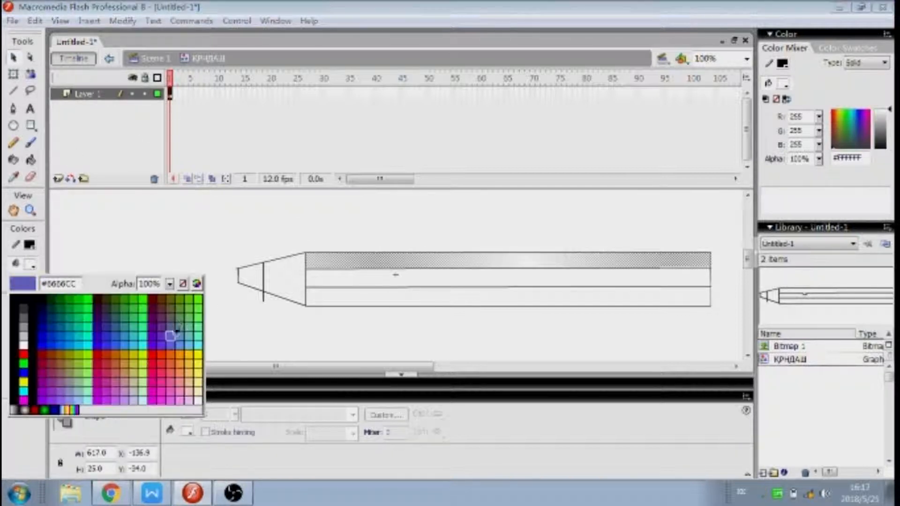
pyautogui.click(199, 307)
pyautogui.click(271, 278)
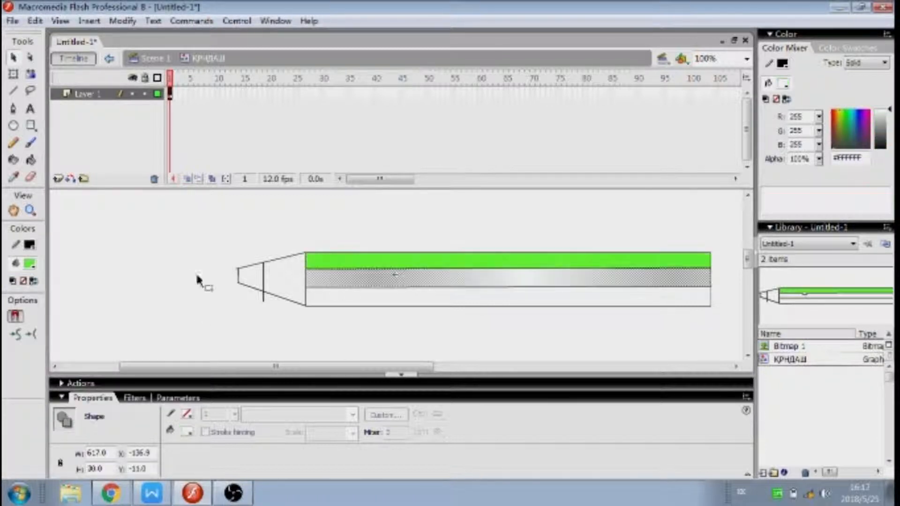
pyautogui.click(30, 263)
pyautogui.click(189, 307)
pyautogui.click(336, 297)
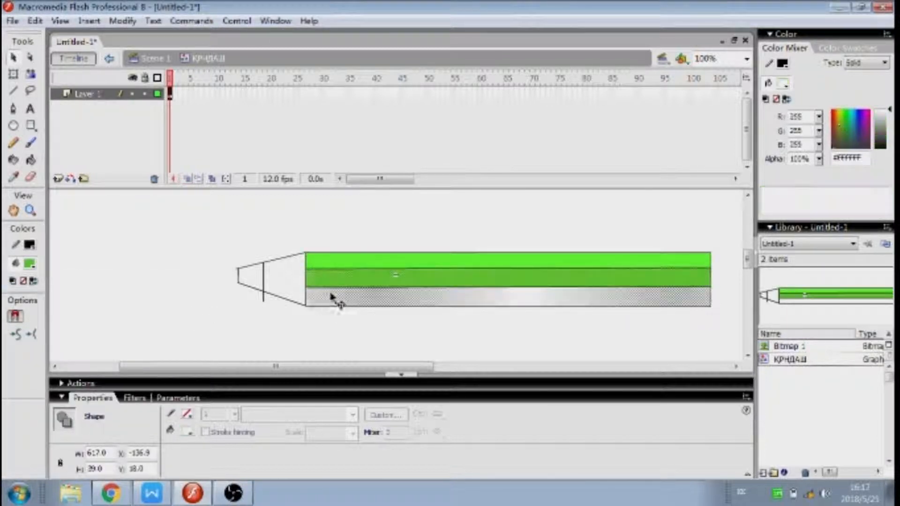
pyautogui.click(30, 263)
pyautogui.click(181, 305)
pyautogui.click(248, 311)
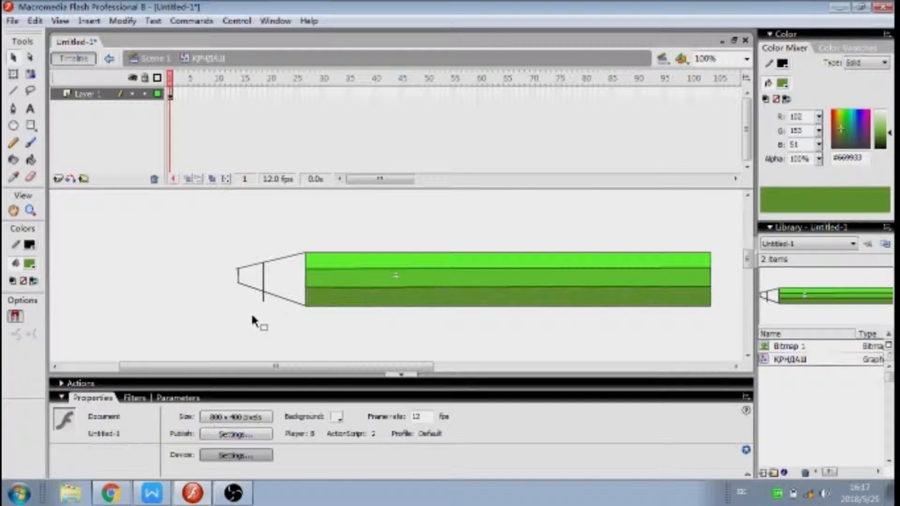
# Choose orange #FF9900 as the fill colour and join the tip's outline to the body corners to close the gaps
pyautogui.click(31, 263)
pyautogui.click(180, 355)
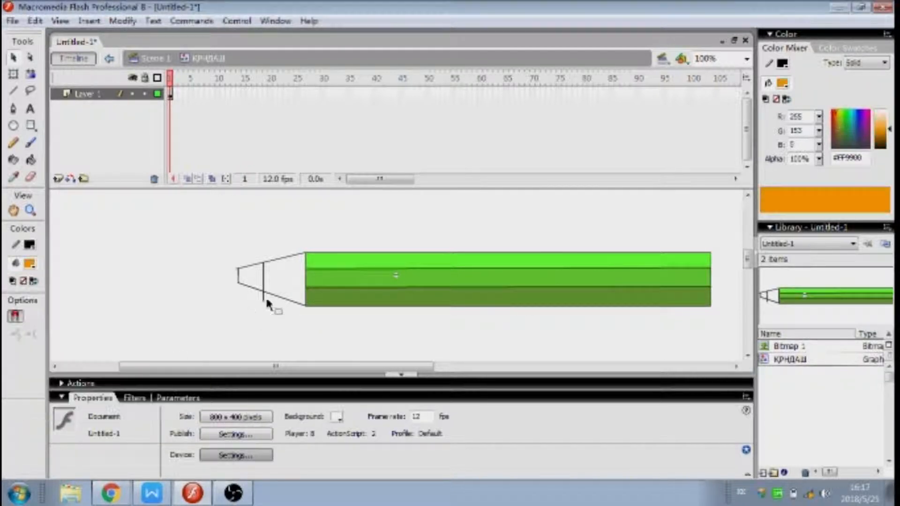
pyautogui.press('z')
pyautogui.click(312, 271)
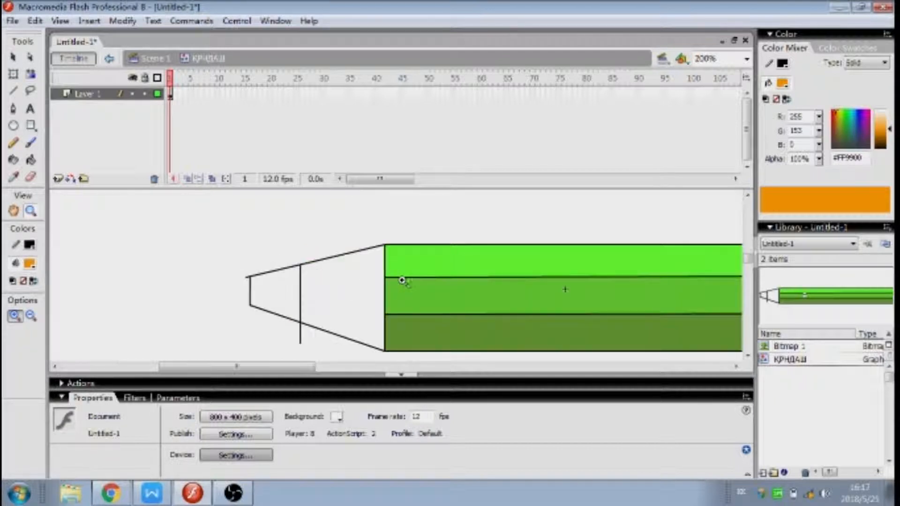
pyautogui.click(375, 284)
pyautogui.scroll(2, 412, 295)
pyautogui.scroll(-2, 412, 294)
pyautogui.press('v')
pyautogui.scroll(-2, 363, 287)
pyautogui.scroll(2, 371, 276)
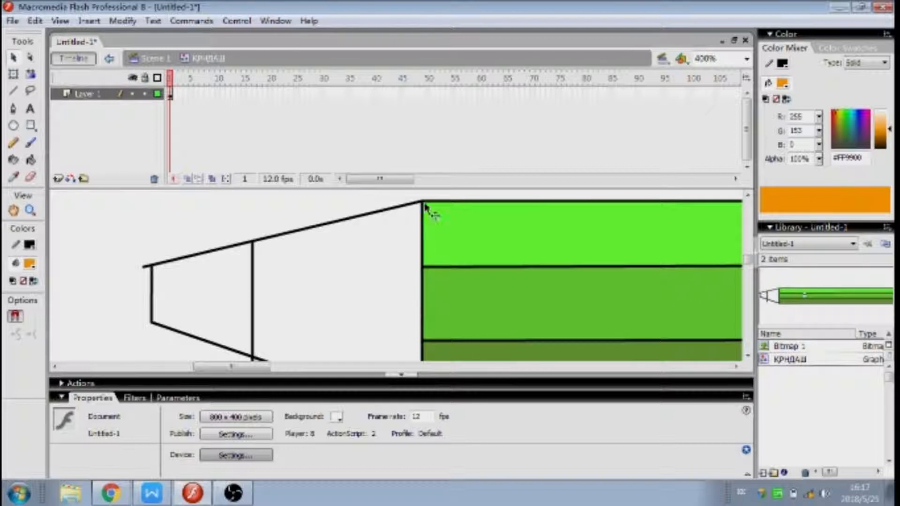
pyautogui.moveTo(423, 205); pyautogui.dragTo(423, 203)
pyautogui.scroll(-2, 418, 253)
pyautogui.moveTo(422, 298); pyautogui.dragTo(423, 298)
pyautogui.scroll(2, 301, 245)
# Fill the wooden part of the tip with orange #FF9900 and the lead with black #000000
pyautogui.click(30, 160)
pyautogui.click(363, 290)
pyautogui.click(29, 264)
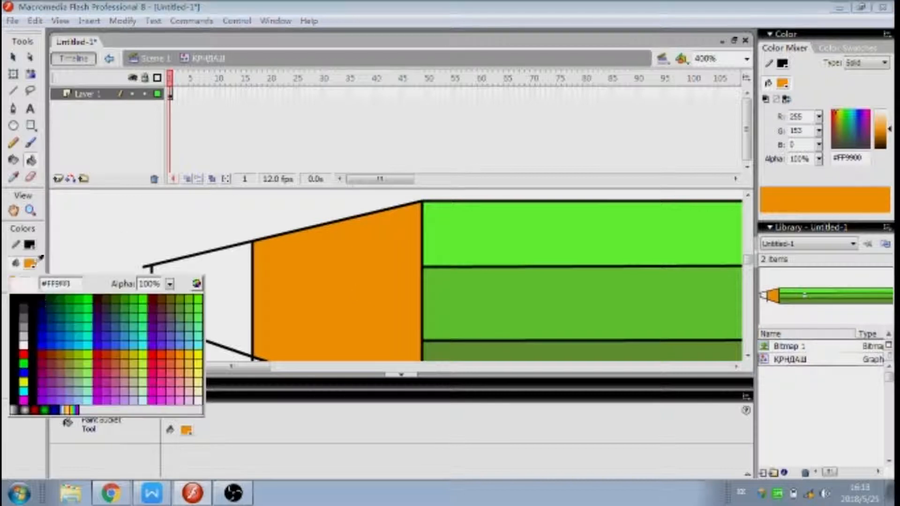
pyautogui.click(12, 293)
pyautogui.click(238, 278)
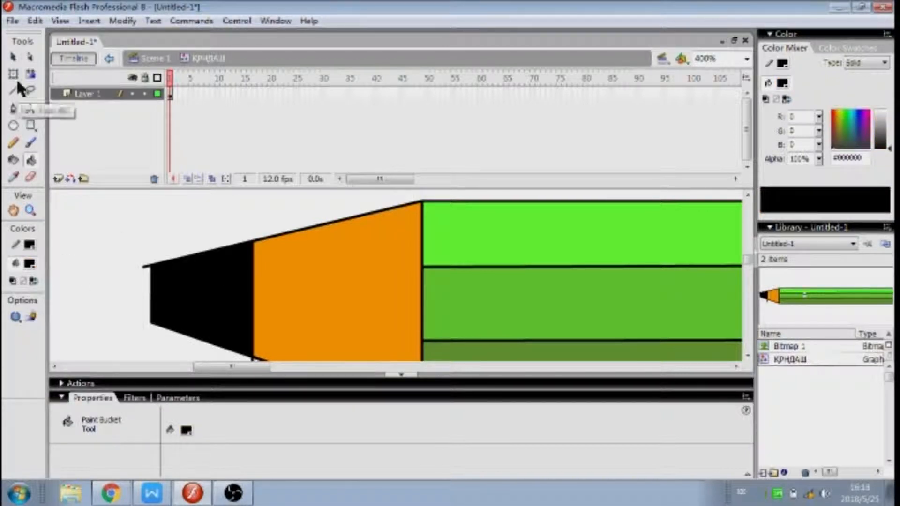
# Curve the line between lead and wood towards the body and bulge the lead's blunt end slightly outward
pyautogui.click(12, 57)
pyautogui.click(260, 291)
pyautogui.moveTo(261, 293); pyautogui.dragTo(268, 294)
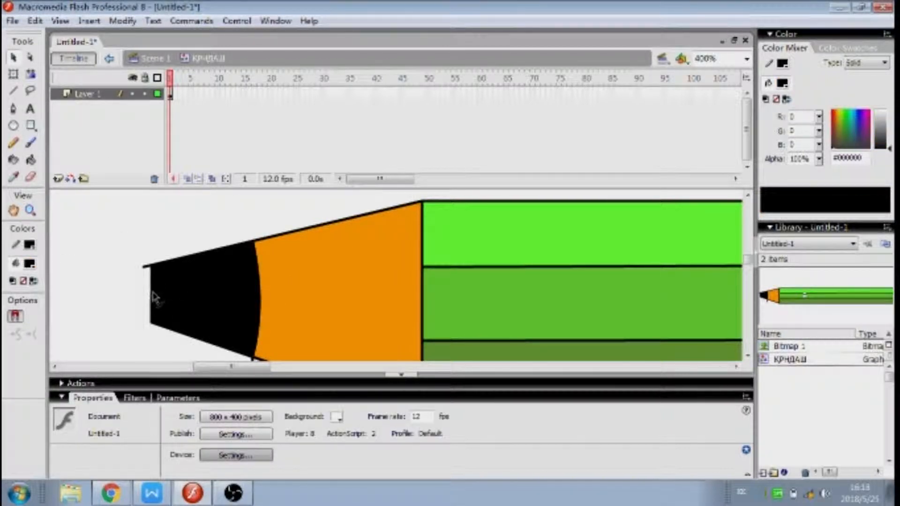
pyautogui.moveTo(152, 294); pyautogui.dragTo(148, 297)
# Reshape the pencil's right end by pulling both band corners outward and curving the edge between them
pyautogui.scroll(-2, 403, 280)
pyautogui.click(30, 211)
pyautogui.keyDown('alt'); pyautogui.click(498, 276); pyautogui.keyUp('alt')
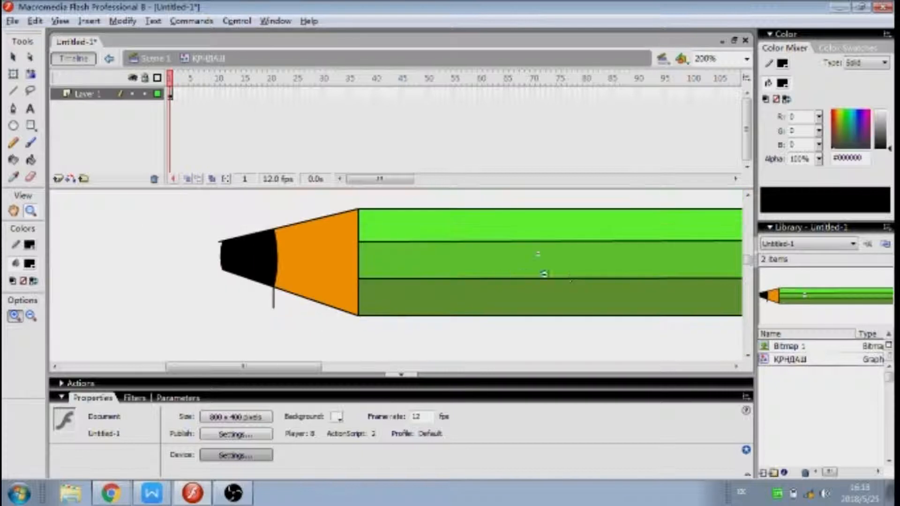
pyautogui.moveTo(251, 366); pyautogui.dragTo(427, 368)
pyautogui.click(13, 57)
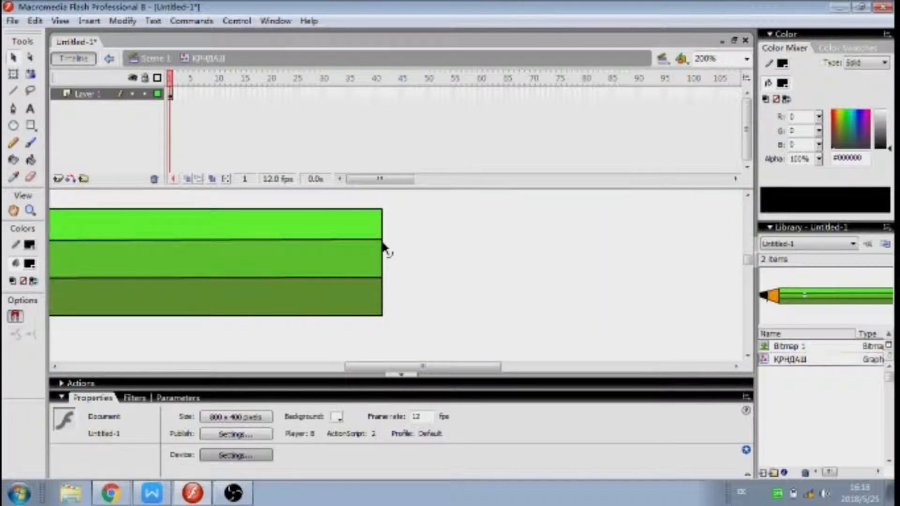
pyautogui.moveTo(384, 241); pyautogui.dragTo(389, 241)
pyautogui.moveTo(383, 278); pyautogui.dragTo(392, 280)
pyautogui.moveTo(389, 243); pyautogui.dragTo(392, 239)
pyautogui.moveTo(394, 280); pyautogui.dragTo(396, 281)
pyautogui.moveTo(392, 241); pyautogui.dragTo(400, 260)
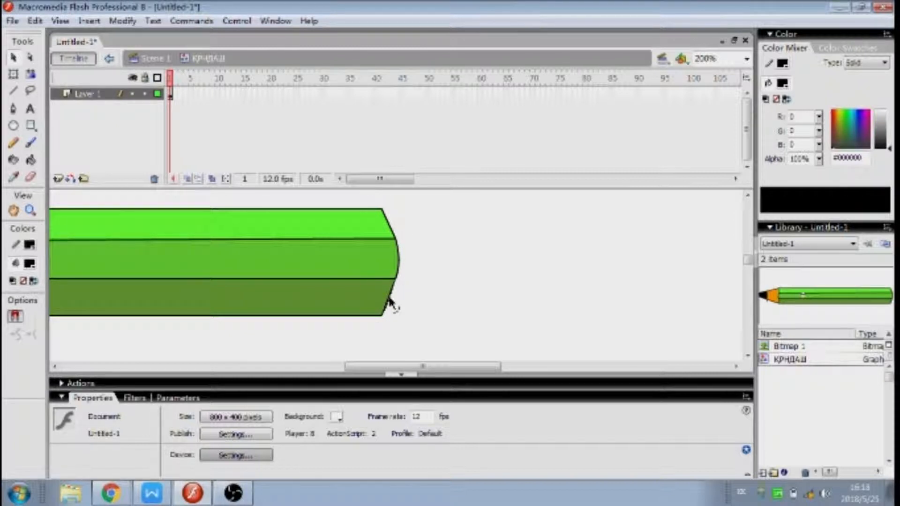
# Delete the stray line segment sticking out below the pencil lead
pyautogui.click(29, 211)
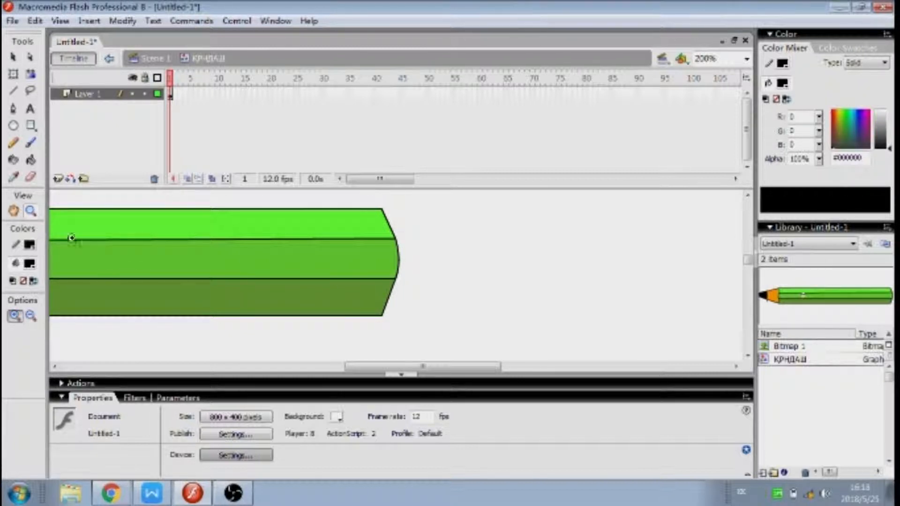
pyautogui.keyDown('alt'); pyautogui.click(136, 264); pyautogui.keyUp('alt')
pyautogui.keyDown('alt'); pyautogui.click(134, 275); pyautogui.keyUp('alt')
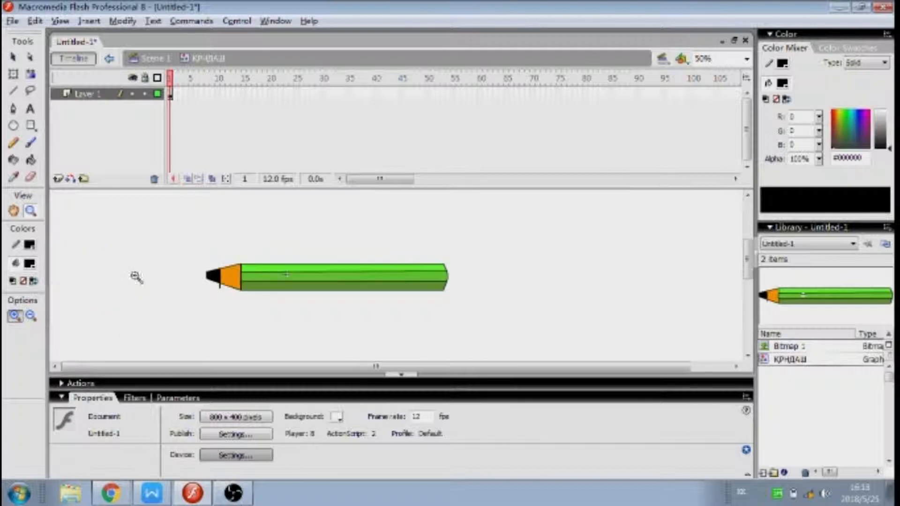
pyautogui.click(237, 286)
pyautogui.click(13, 58)
pyautogui.click(364, 277)
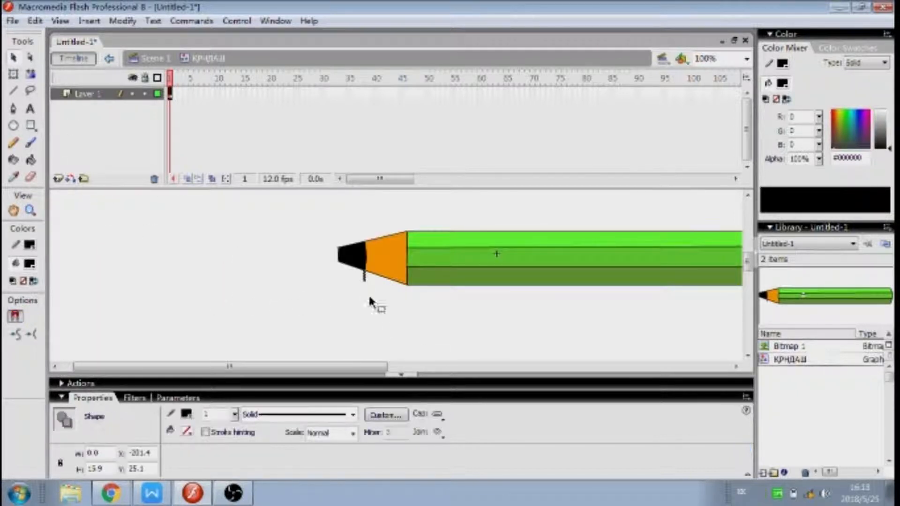
pyautogui.press('Delete')
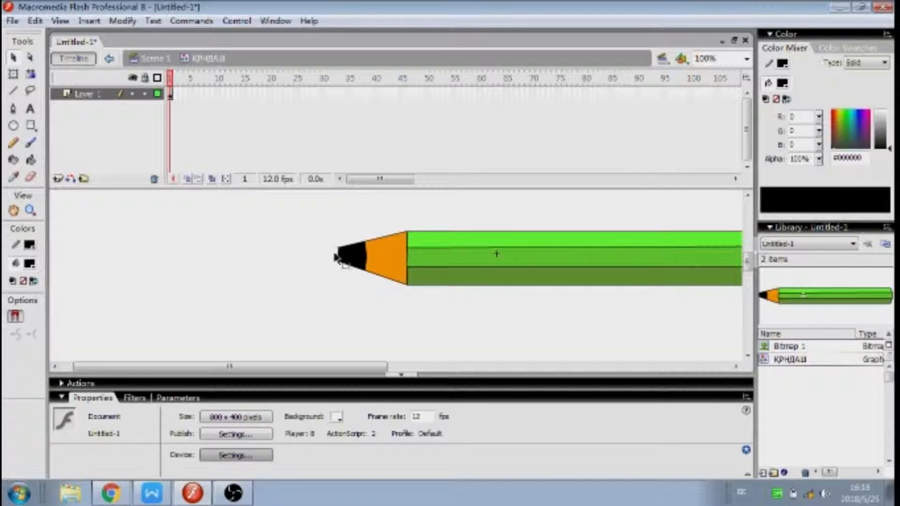
pyautogui.click(341, 256)
pyautogui.click(347, 293)
# Move the whole pencil drawing so that its lead tip sits on the symbol's registration point
pyautogui.moveTo(376, 367); pyautogui.dragTo(488, 368)
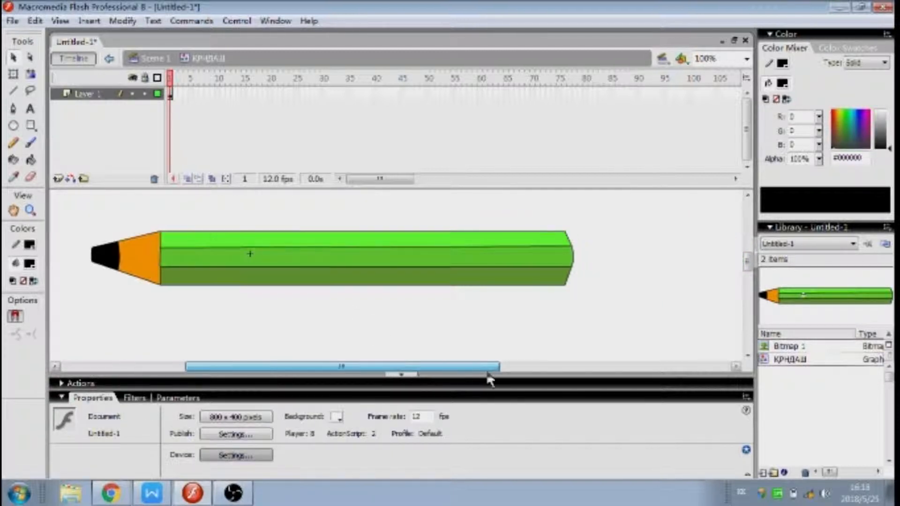
pyautogui.moveTo(629, 322)
pyautogui.mouseDown()
pyautogui.moveTo(176, 218)
pyautogui.moveTo(43, 209)
pyautogui.mouseUp()
pyautogui.moveTo(162, 269); pyautogui.dragTo(307, 266)
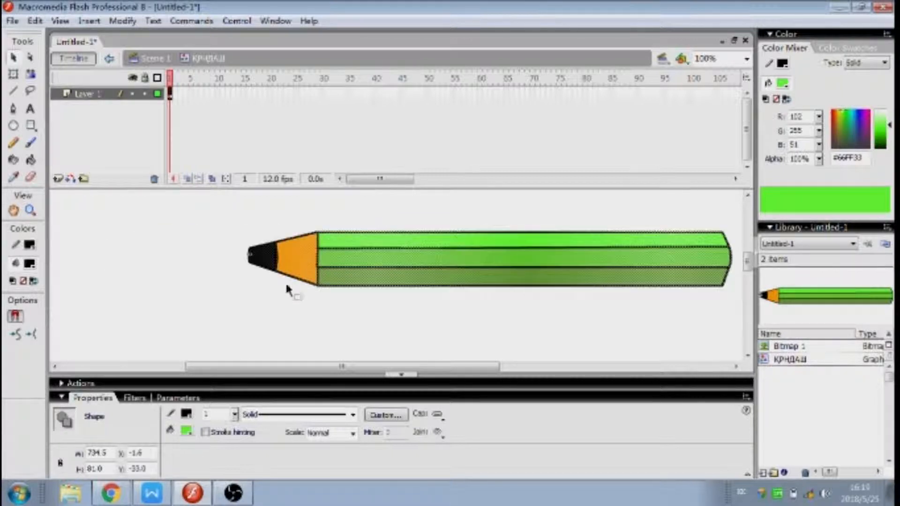
pyautogui.click(284, 285)
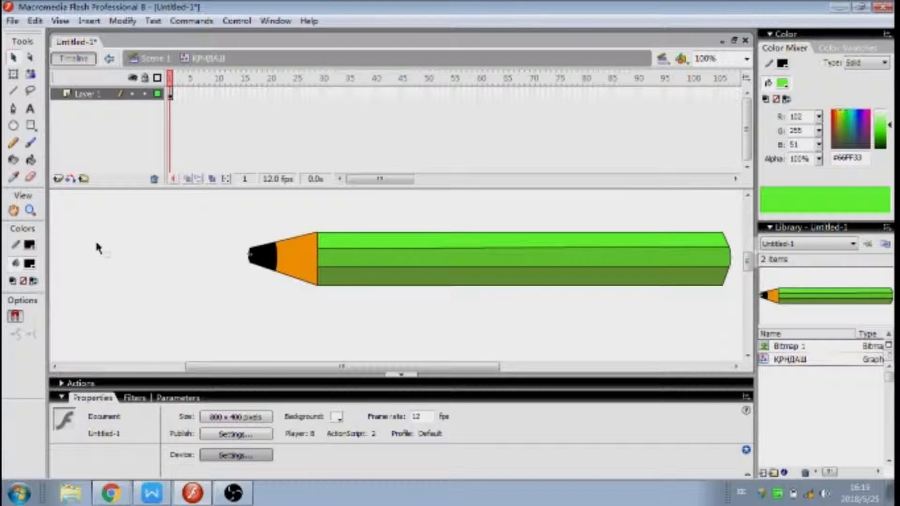
# Return to Scene 1 and add a new layer named "КРНДАШ" above the АТА layer
pyautogui.click(157, 59)
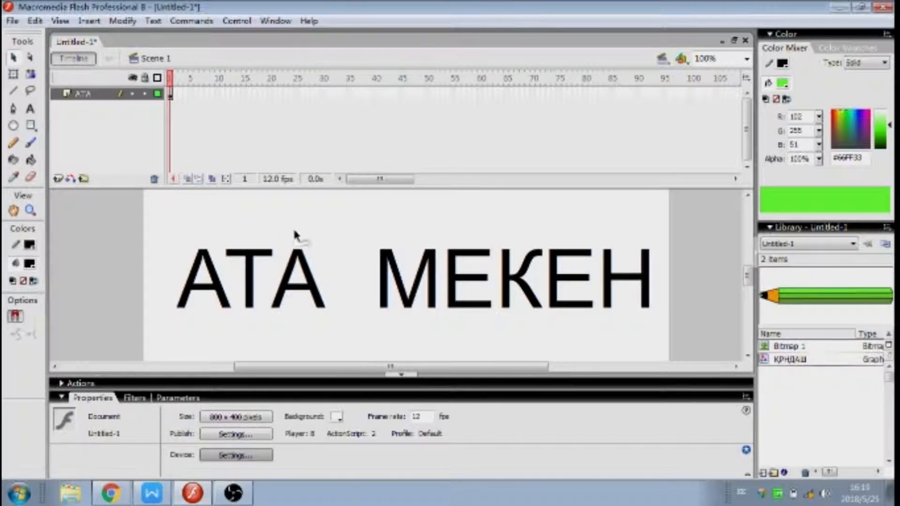
pyautogui.click(58, 178)
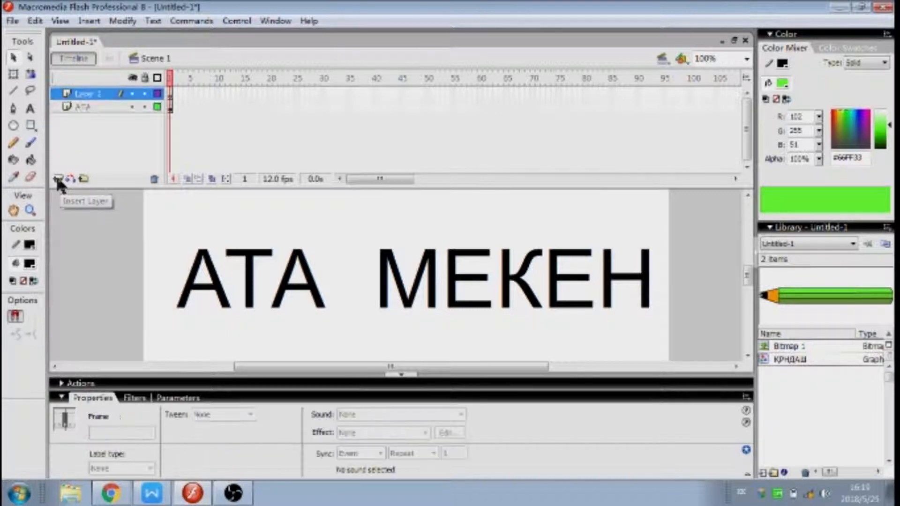
pyautogui.doubleClick(94, 94)
pyautogui.write('КРНДАШ')
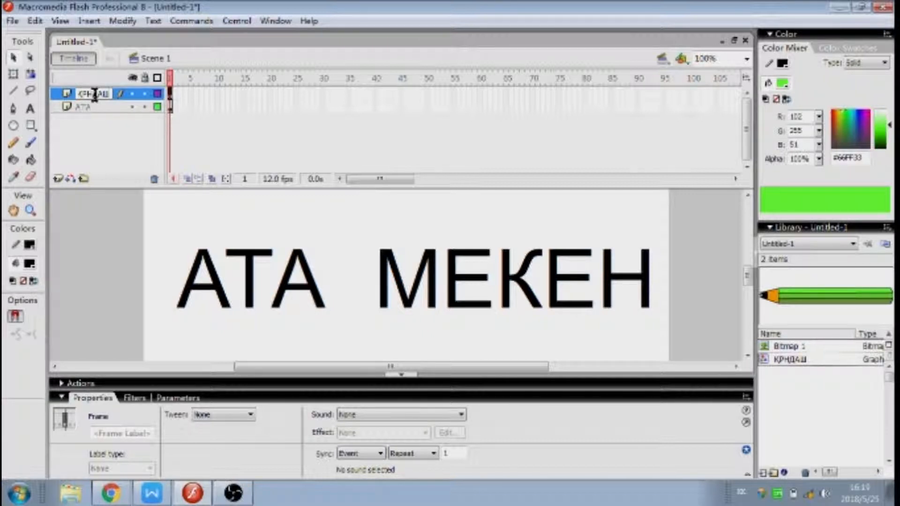
pyautogui.click(823, 387)
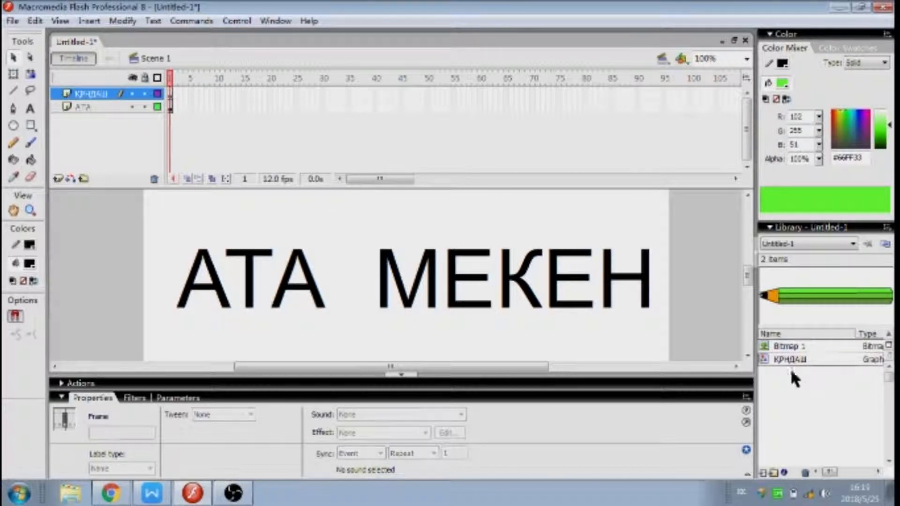
# Place the pencil symbol on the new layer, scaled to about 300 by 33 pixels, with its tip at the first А's lower-left corner
pyautogui.click(796, 359)
pyautogui.moveTo(816, 302); pyautogui.dragTo(436, 281)
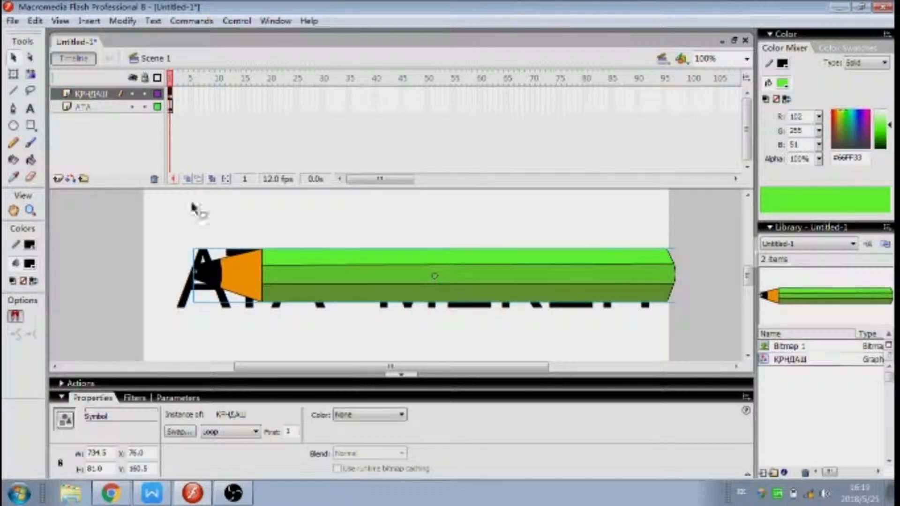
pyautogui.click(13, 74)
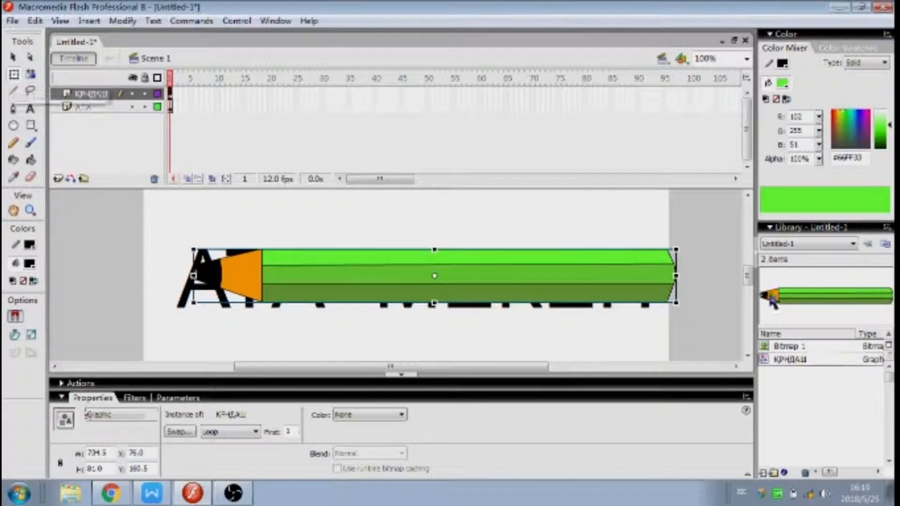
pyautogui.moveTo(676, 249); pyautogui.dragTo(593, 259)
pyautogui.moveTo(535, 285); pyautogui.dragTo(442, 310)
pyautogui.moveTo(495, 285); pyautogui.dragTo(368, 305)
pyautogui.scroll(3, 417, 281)
pyautogui.scroll(-3, 417, 281)
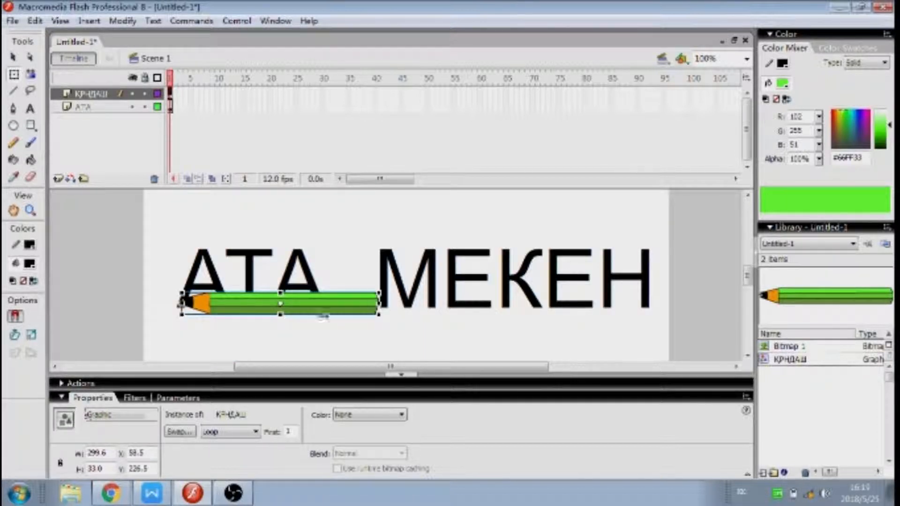
# Move the pencil instance's transformation point from its centre to its lead tip
pyautogui.click(31, 212)
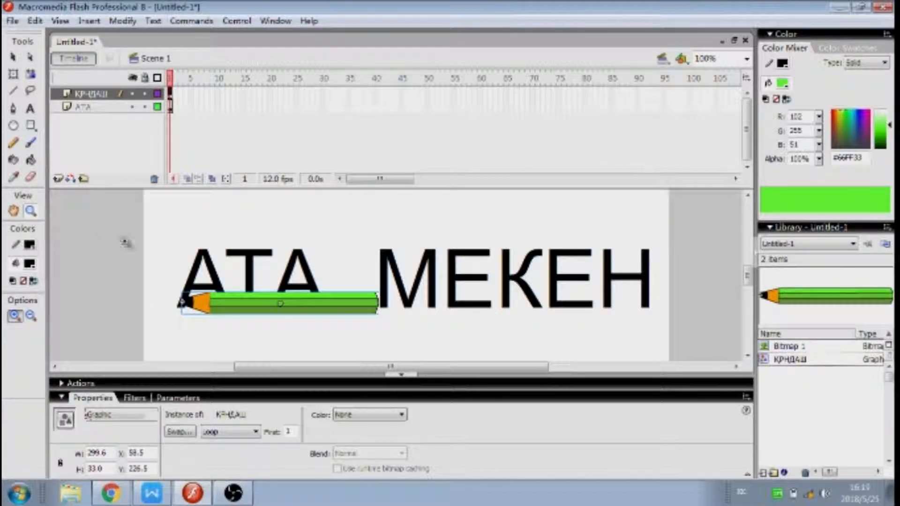
pyautogui.click(211, 300)
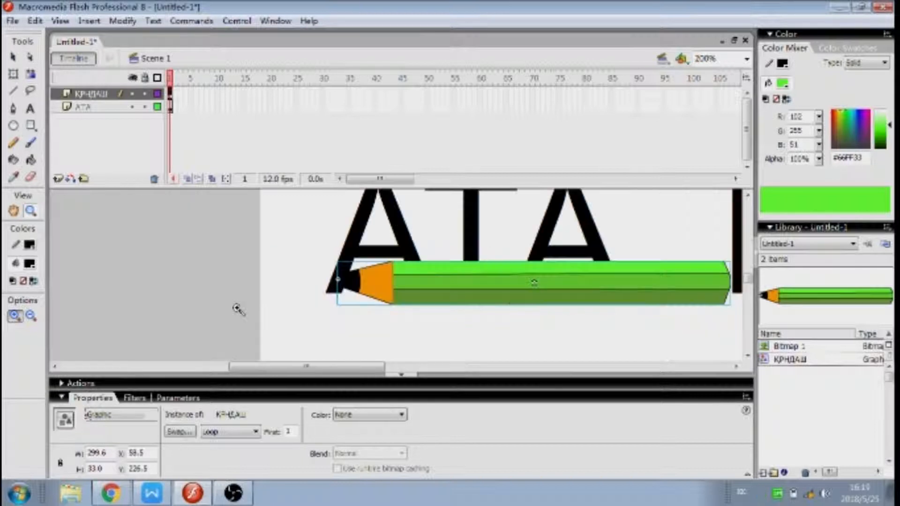
pyautogui.click(14, 74)
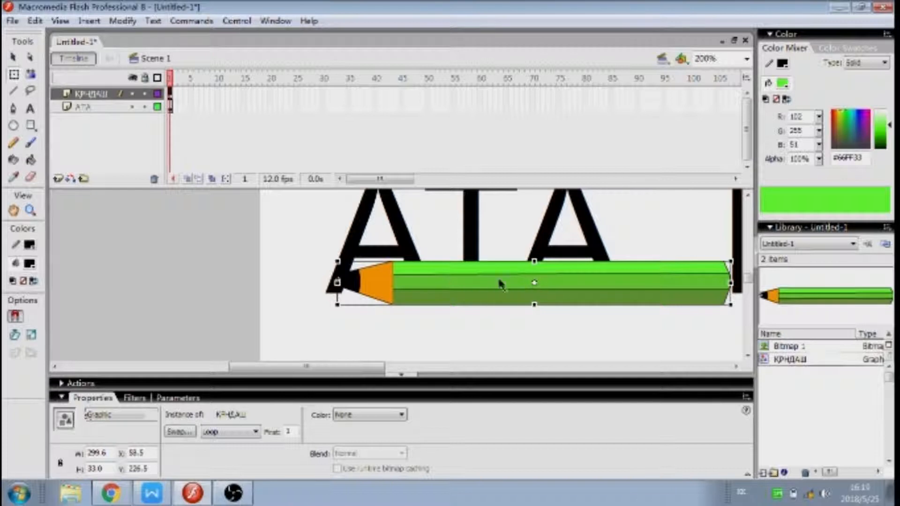
pyautogui.click(338, 281)
pyautogui.hotkey('ctrl', '1')
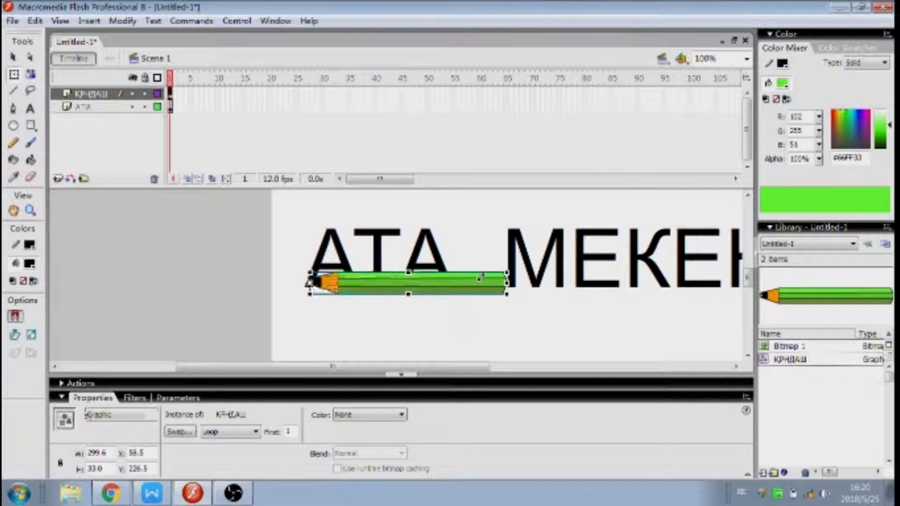
# Scale the pencil down to about 172 by 19 pixels and rotate it upward about 45 degrees around its tip
pyautogui.moveTo(506, 272); pyautogui.dragTo(422, 277)
pyautogui.click(452, 312)
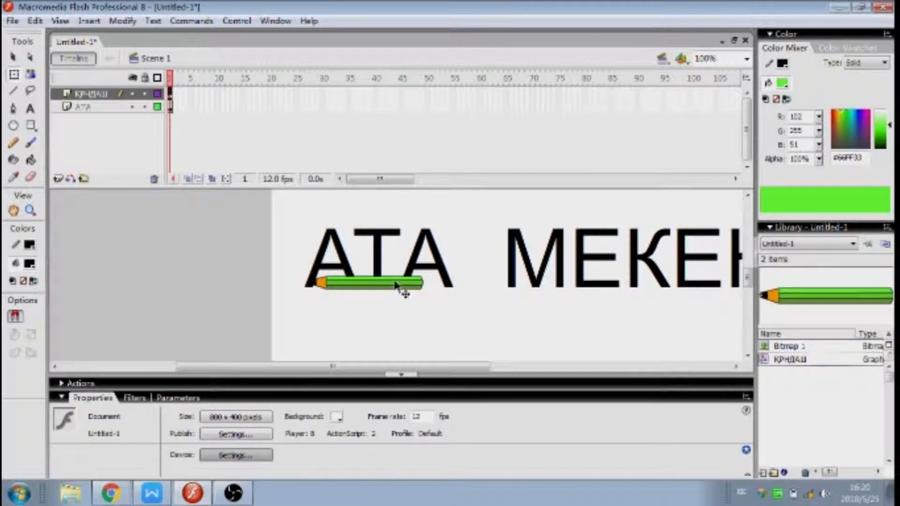
pyautogui.click(401, 288)
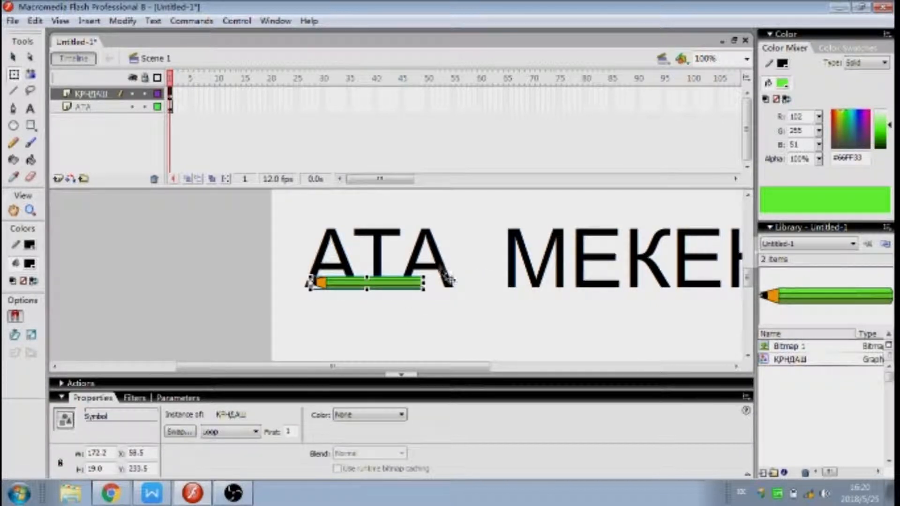
pyautogui.moveTo(429, 282)
pyautogui.mouseDown()
pyautogui.moveTo(411, 198)
pyautogui.moveTo(375, 184)
pyautogui.moveTo(394, 198)
pyautogui.mouseUp()
pyautogui.scroll(3, 408, 241)
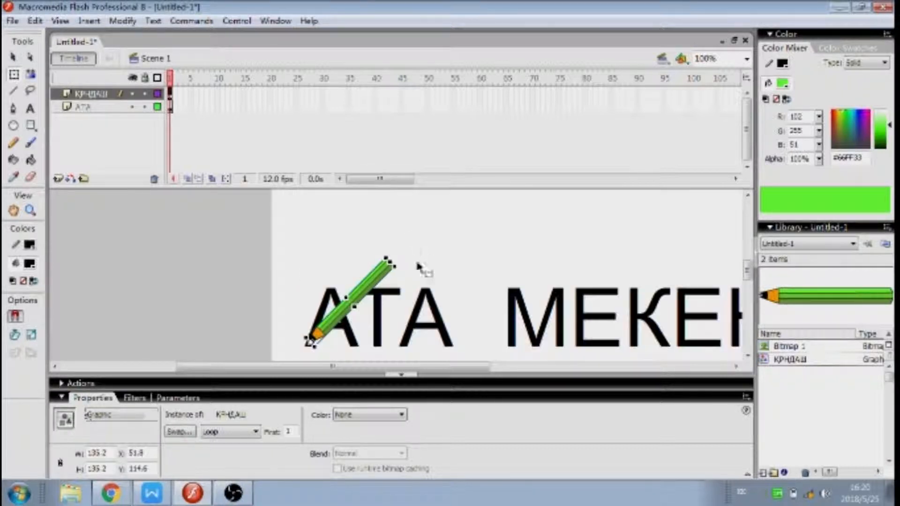
pyautogui.click(468, 271)
# Add a motion guide layer above the КРНДАШ layer, then lock and hide the КРНДАШ layer
pyautogui.press('n')
pyautogui.hscroll(3, 297, 237)
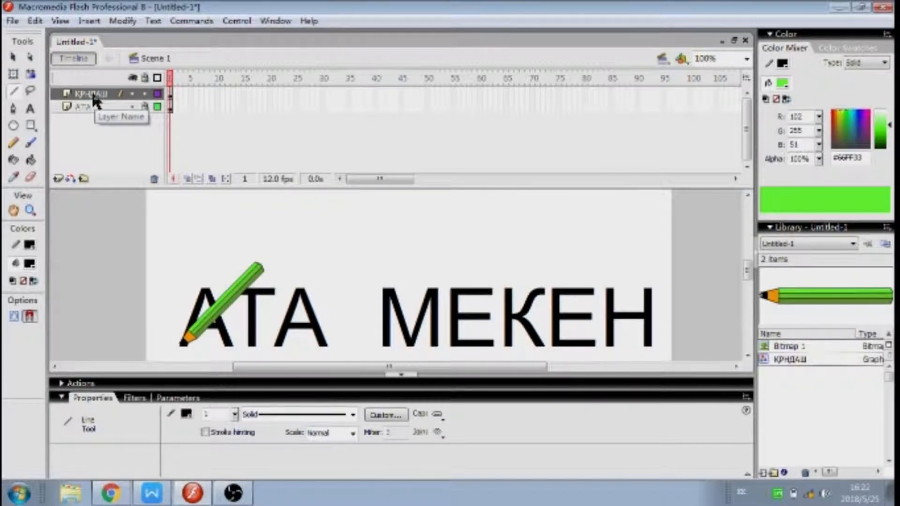
pyautogui.click(70, 179)
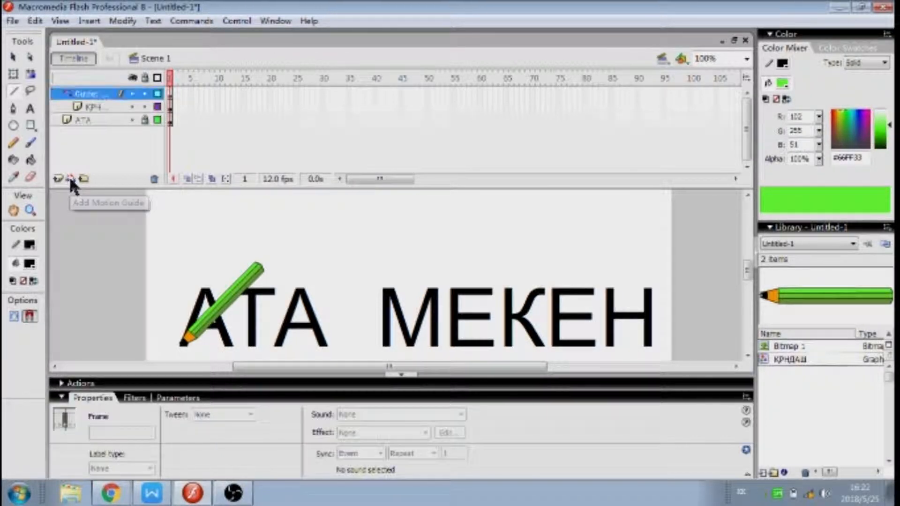
pyautogui.click(145, 107)
pyautogui.click(132, 107)
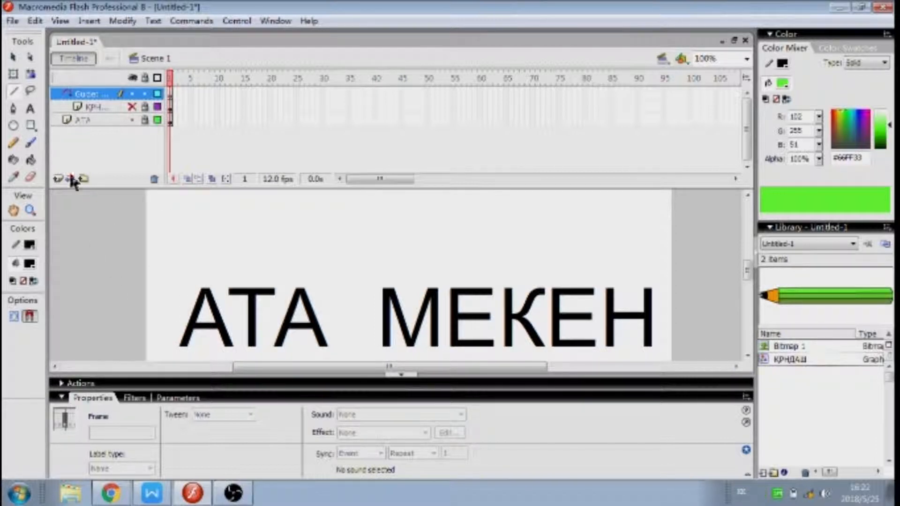
# Set the stroke colour to #FF9900 and trace the word АТА on the guide layer with connected straight lines
pyautogui.click(29, 245)
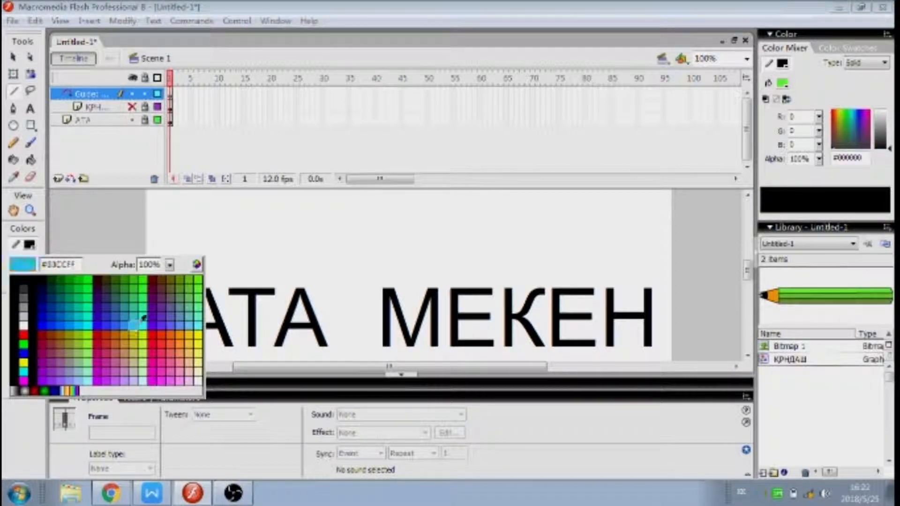
pyautogui.click(181, 336)
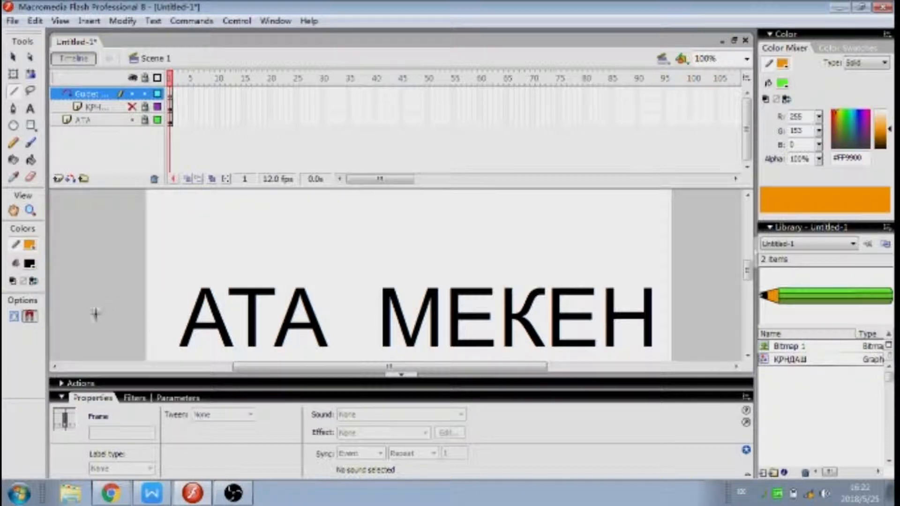
pyautogui.click(30, 211)
pyautogui.click(235, 272)
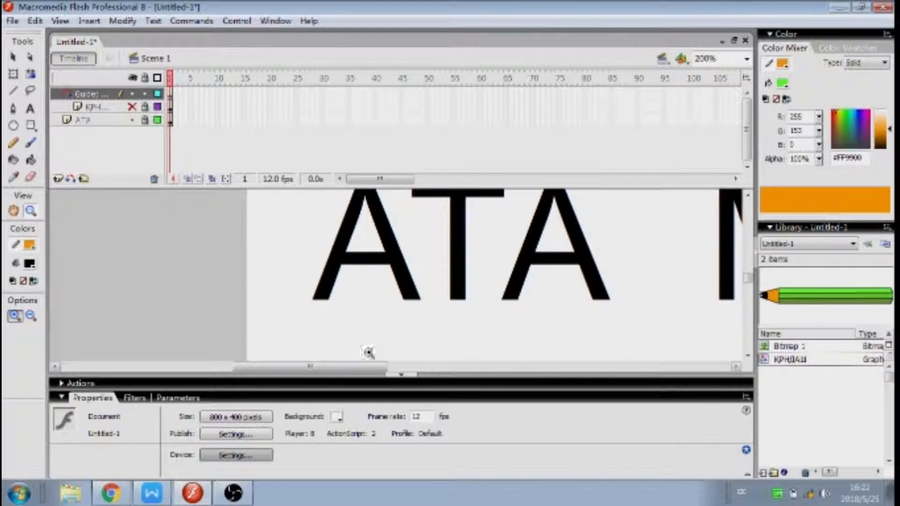
pyautogui.moveTo(378, 374); pyautogui.dragTo(406, 374)
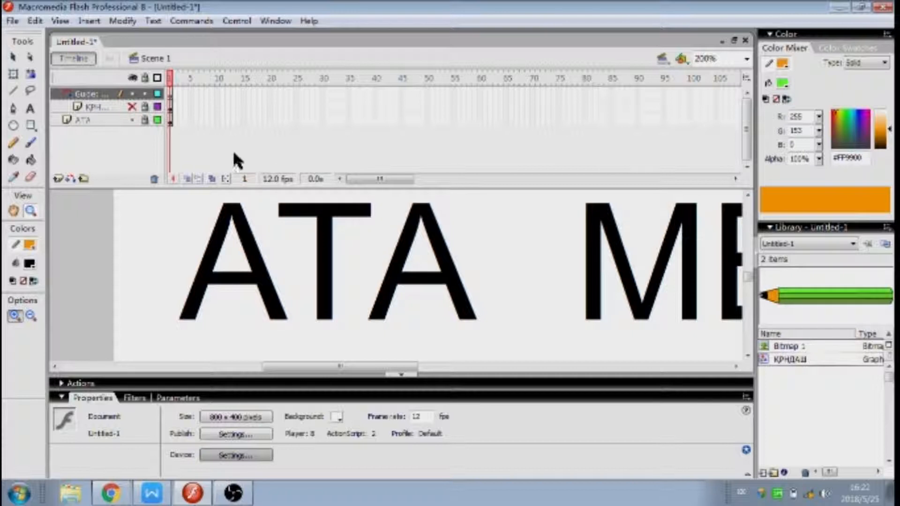
pyautogui.click(14, 90)
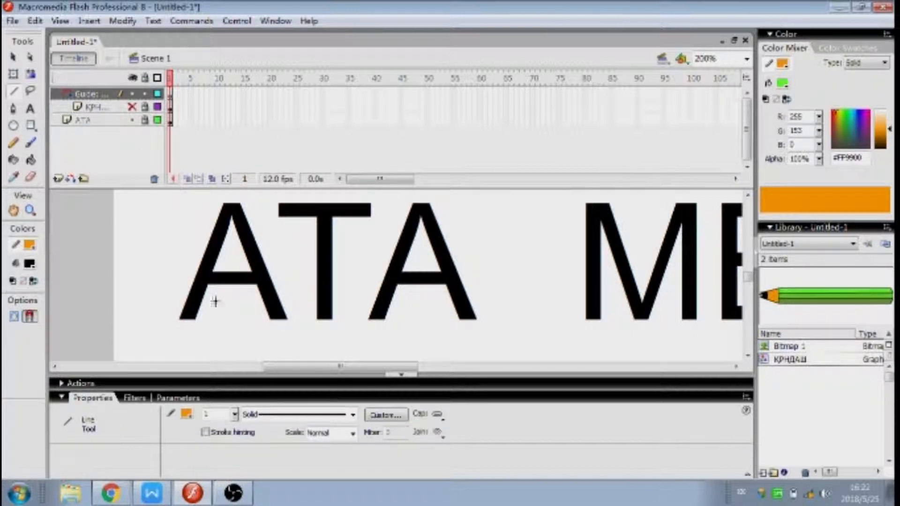
pyautogui.moveTo(185, 315)
pyautogui.mouseDown()
pyautogui.moveTo(224, 243)
pyautogui.moveTo(228, 204)
pyautogui.moveTo(284, 318)
pyautogui.moveTo(241, 307)
pyautogui.moveTo(215, 281)
pyautogui.mouseUp()
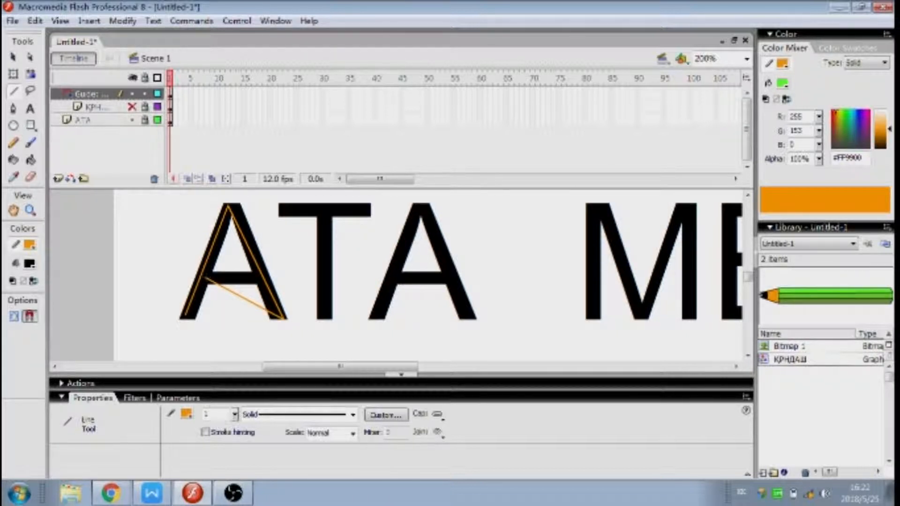
pyautogui.moveTo(243, 278); pyautogui.dragTo(269, 274)
pyautogui.moveTo(273, 274); pyautogui.dragTo(279, 209)
pyautogui.moveTo(348, 203); pyautogui.dragTo(371, 209)
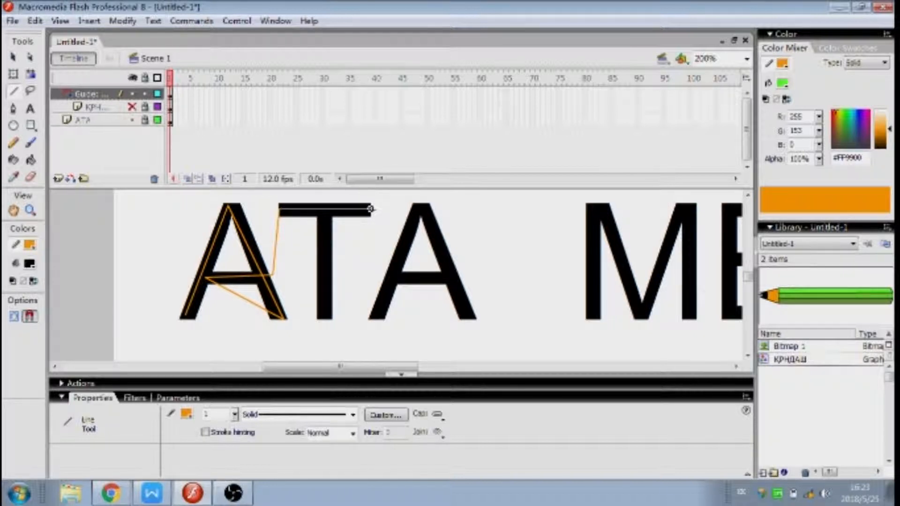
pyautogui.moveTo(344, 228); pyautogui.dragTo(471, 320)
pyautogui.moveTo(471, 321); pyautogui.dragTo(465, 278)
# Continue the connected guide path through the letters М, Е and К of МЕКЕН
pyautogui.moveTo(593, 319); pyautogui.dragTo(593, 319)
pyautogui.moveTo(594, 318)
pyautogui.mouseDown()
pyautogui.moveTo(594, 206)
pyautogui.moveTo(642, 317)
pyautogui.moveTo(684, 205)
pyautogui.moveTo(691, 321)
pyautogui.mouseUp()
pyautogui.click(506, 367)
pyautogui.moveTo(211, 320)
pyautogui.mouseDown()
pyautogui.moveTo(240, 314)
pyautogui.moveTo(233, 319)
pyautogui.mouseUp()
pyautogui.moveTo(233, 318); pyautogui.dragTo(238, 210)
pyautogui.moveTo(237, 209); pyautogui.dragTo(253, 256)
pyautogui.moveTo(252, 256); pyautogui.dragTo(319, 257)
pyautogui.moveTo(318, 257); pyautogui.dragTo(249, 314)
pyautogui.moveTo(248, 314)
pyautogui.mouseDown()
pyautogui.moveTo(329, 314)
pyautogui.moveTo(413, 205)
pyautogui.moveTo(355, 205)
pyautogui.moveTo(355, 323)
pyautogui.moveTo(429, 206)
pyautogui.mouseUp()
pyautogui.moveTo(428, 205); pyautogui.dragTo(361, 258)
pyautogui.moveTo(361, 258)
pyautogui.mouseDown()
pyautogui.moveTo(424, 320)
pyautogui.moveTo(381, 264)
pyautogui.moveTo(424, 320)
pyautogui.moveTo(434, 272)
pyautogui.mouseUp()
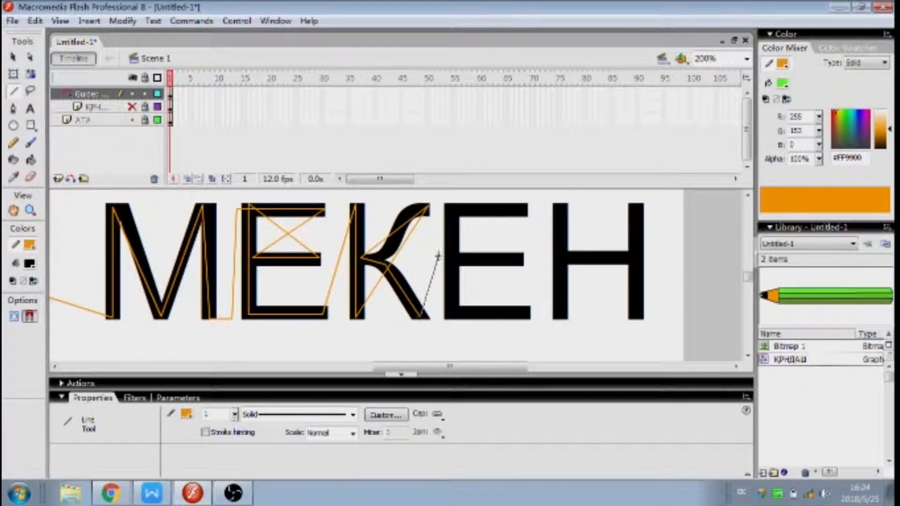
pyautogui.moveTo(453, 208); pyautogui.dragTo(453, 209)
pyautogui.hotkey('ctrl', 'z')
pyautogui.hotkey('ctrl', 'z')
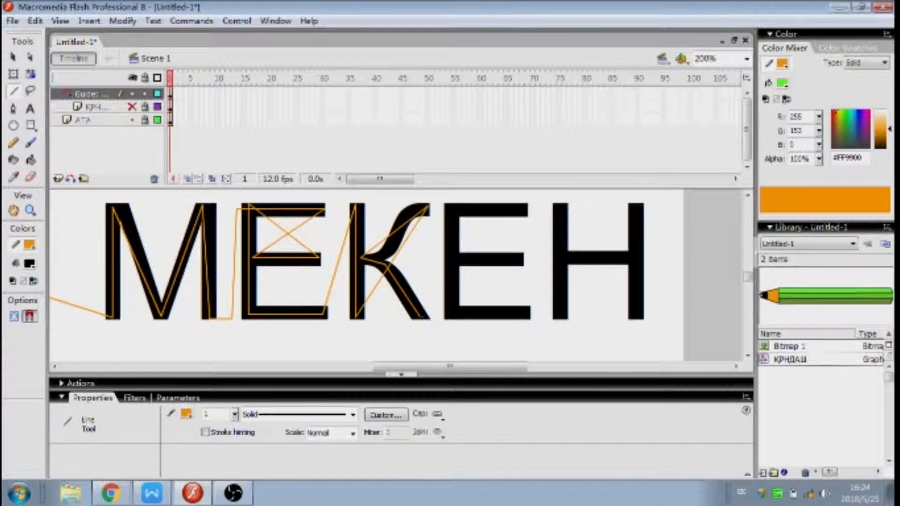
# Continue the guide path from the end of К through the second Е and the final Н
pyautogui.moveTo(420, 316)
pyautogui.mouseDown()
pyautogui.moveTo(445, 208)
pyautogui.moveTo(526, 207)
pyautogui.mouseUp()
pyautogui.moveTo(526, 207)
pyautogui.mouseDown()
pyautogui.moveTo(509, 238)
pyautogui.moveTo(456, 261)
pyautogui.mouseUp()
pyautogui.moveTo(456, 261); pyautogui.dragTo(523, 260)
pyautogui.moveTo(523, 260)
pyautogui.mouseDown()
pyautogui.moveTo(452, 212)
pyautogui.moveTo(451, 319)
pyautogui.moveTo(489, 318)
pyautogui.moveTo(554, 236)
pyautogui.moveTo(561, 205)
pyautogui.moveTo(561, 319)
pyautogui.moveTo(639, 205)
pyautogui.moveTo(640, 321)
pyautogui.mouseUp()
pyautogui.moveTo(640, 321)
pyautogui.mouseDown()
pyautogui.moveTo(563, 256)
pyautogui.moveTo(635, 257)
pyautogui.mouseUp()
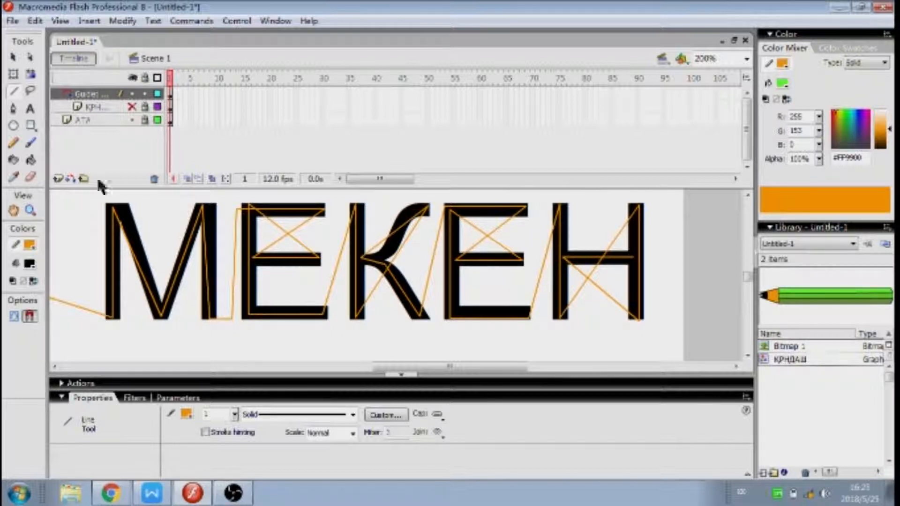
# Insert a keyframe at frame 97 of the КРНДАШ layer
pyautogui.click(13, 57)
pyautogui.click(71, 107)
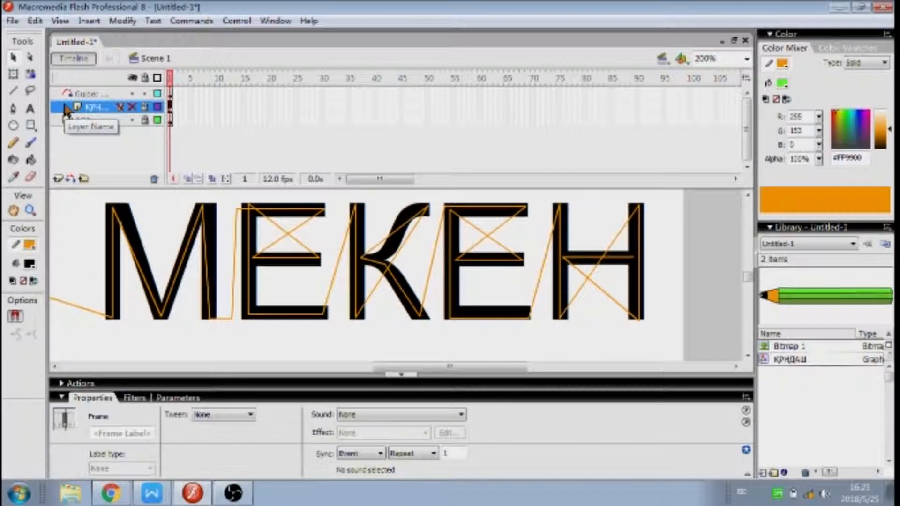
pyautogui.doubleClick(30, 211)
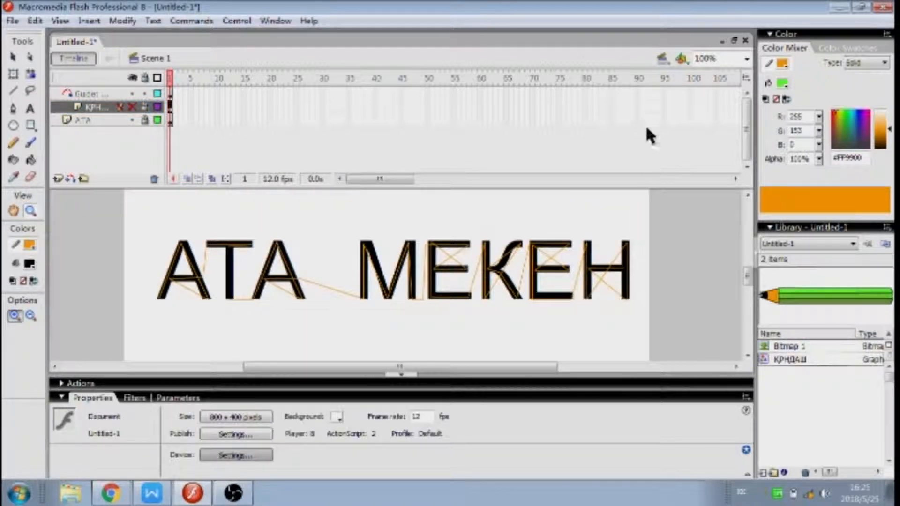
pyautogui.click(674, 107)
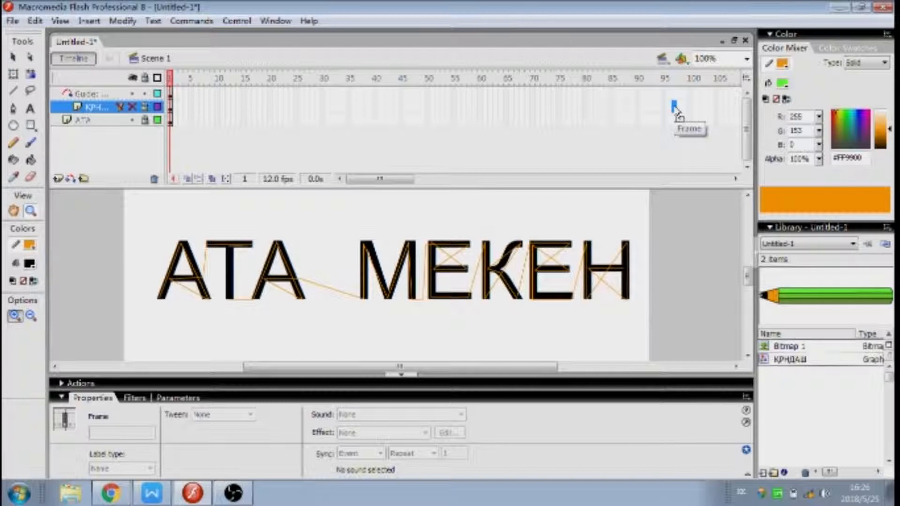
pyautogui.press('F5')
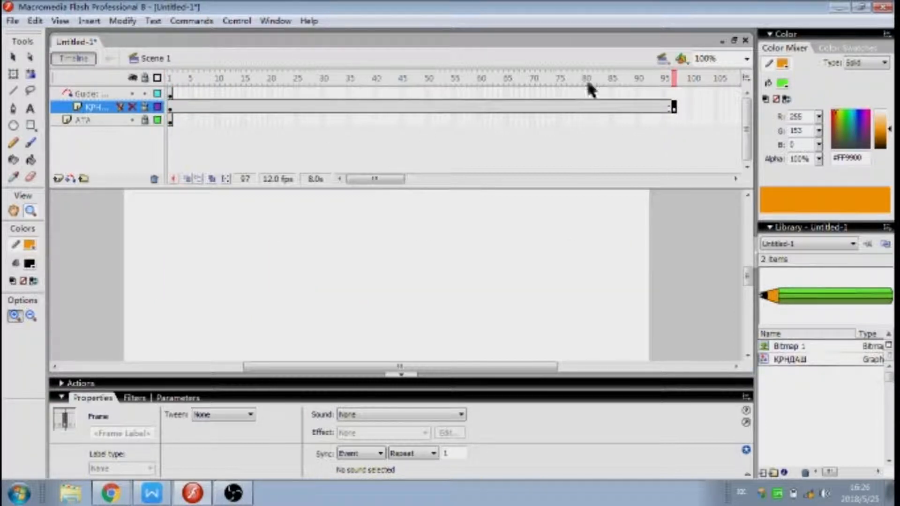
# Extend the guide layer and the АТА layer to frame 97
pyautogui.click(669, 94)
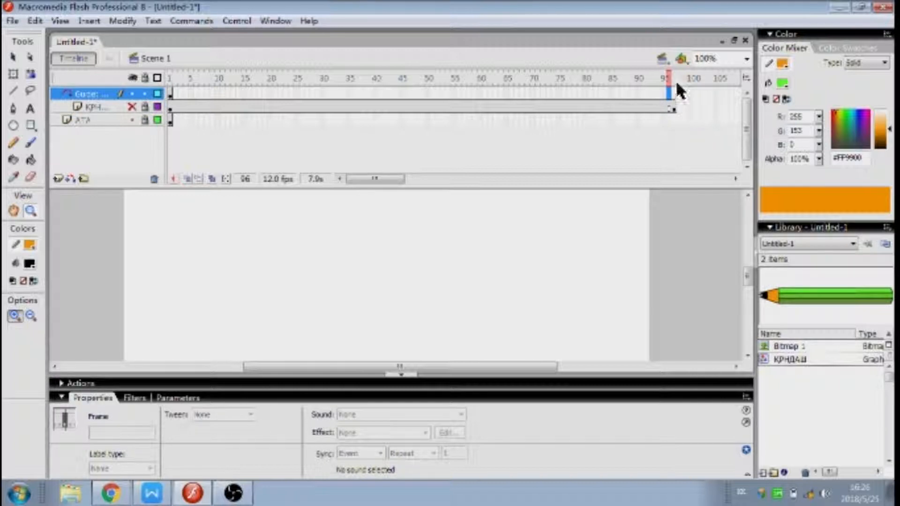
pyautogui.click(674, 95)
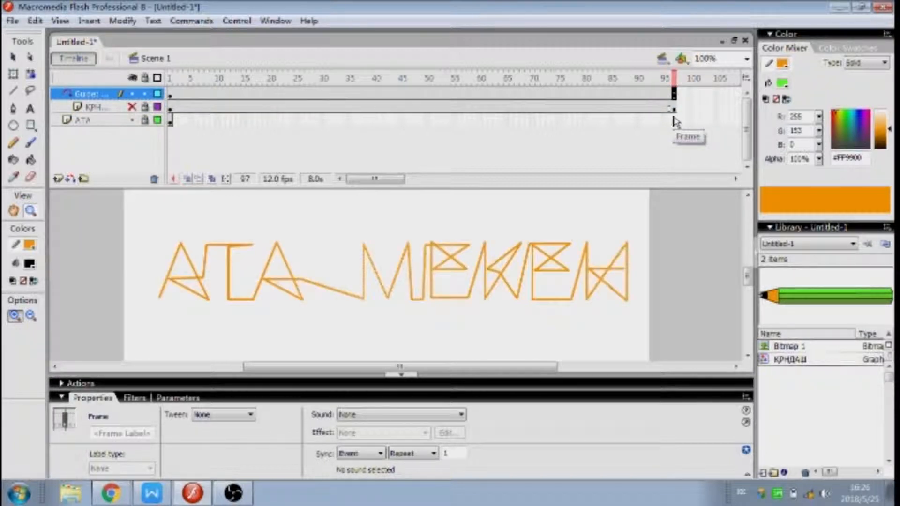
pyautogui.click(675, 120)
pyautogui.press('F6')
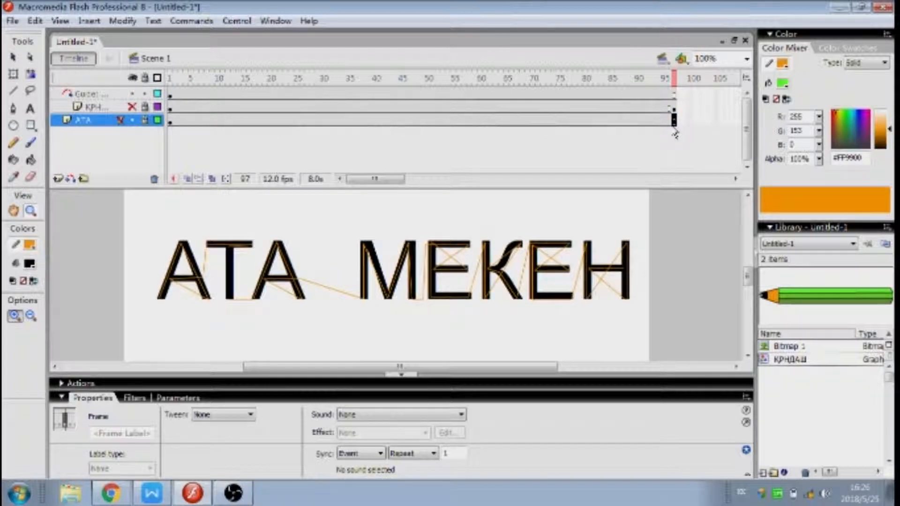
# Create a motion tween across all frames of the КРНДАШ layer
pyautogui.click(89, 107)
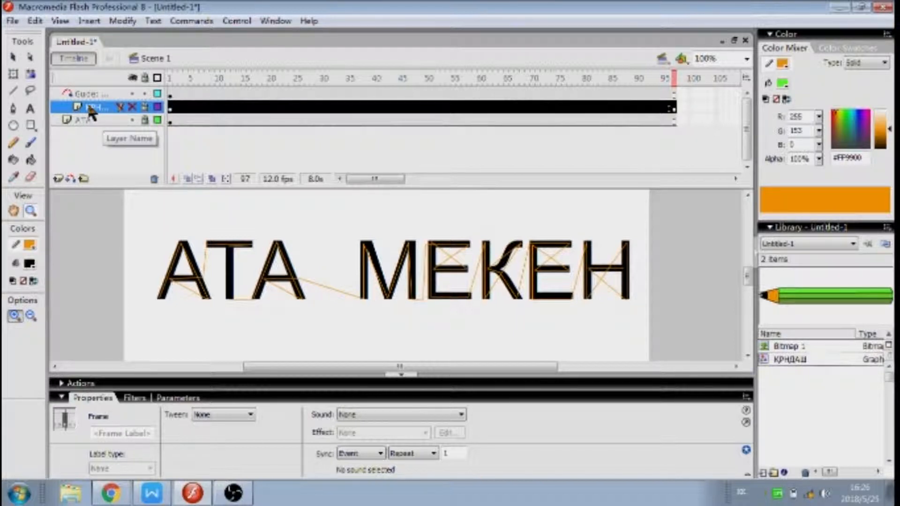
pyautogui.rightClick(262, 111)
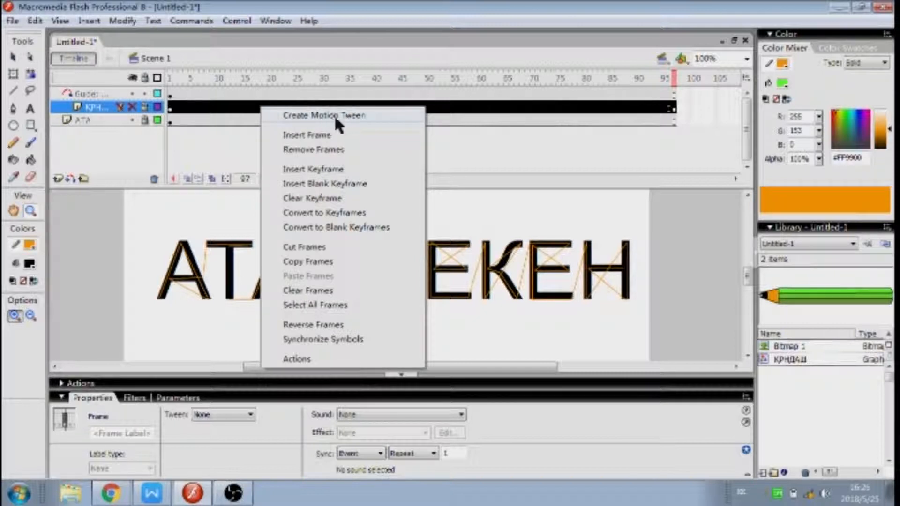
pyautogui.click(347, 116)
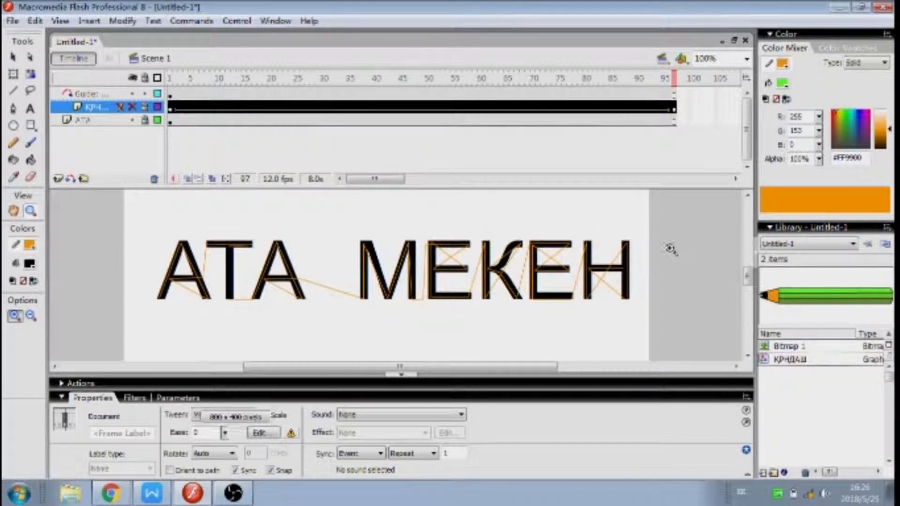
# Make the КРНДАШ layer visible again and select its keyframe at frame 1
pyautogui.click(668, 250)
pyautogui.moveTo(502, 368); pyautogui.dragTo(319, 372)
pyautogui.click(168, 71)
pyautogui.click(202, 77)
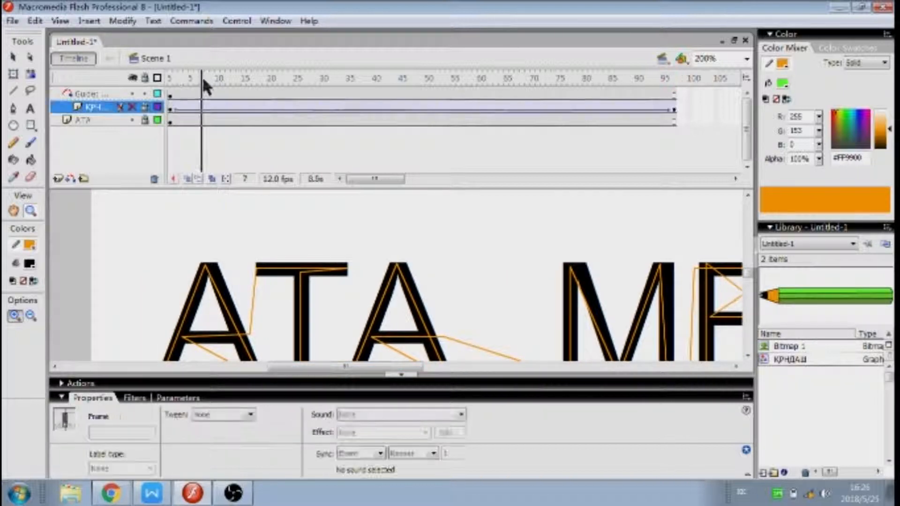
pyautogui.click(133, 107)
pyautogui.moveTo(748, 277); pyautogui.dragTo(749, 285)
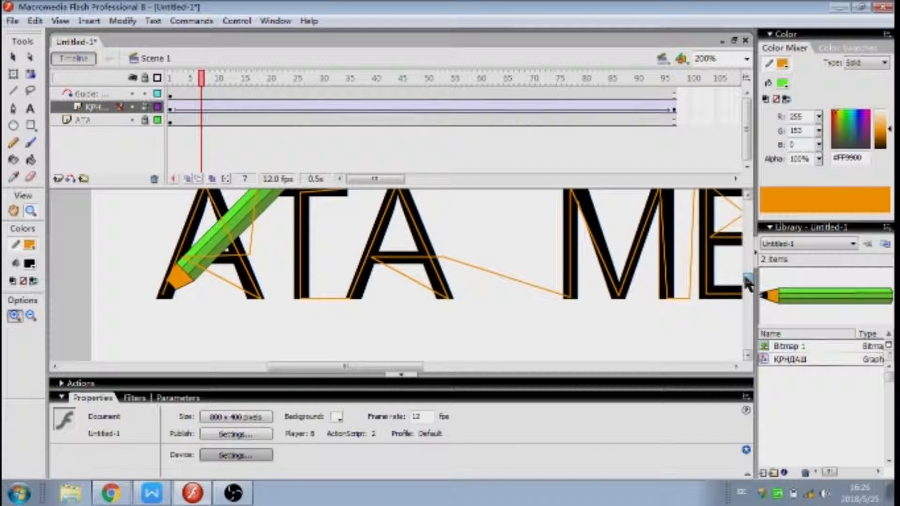
pyautogui.click(13, 57)
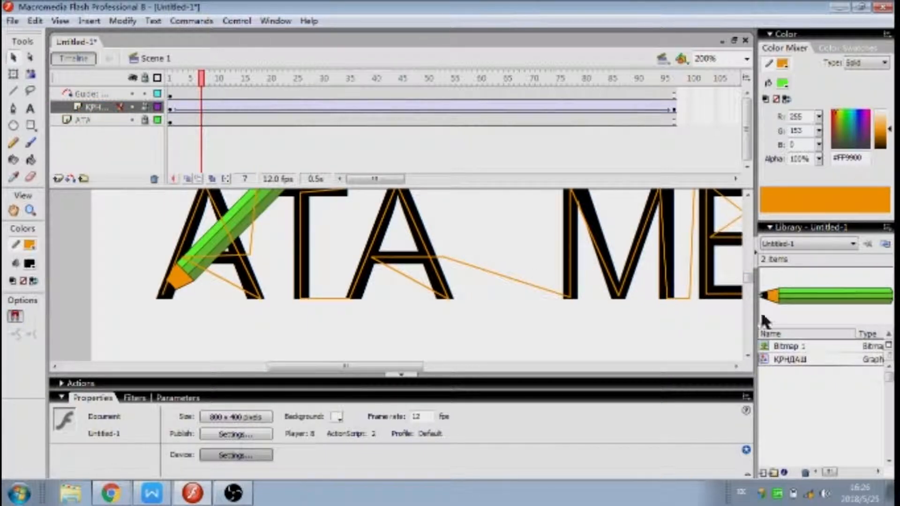
pyautogui.click(749, 196)
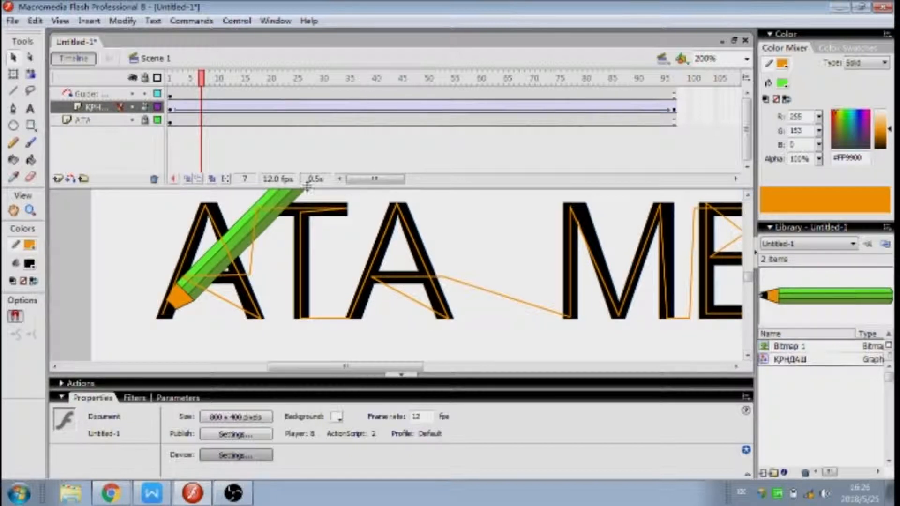
pyautogui.click(171, 109)
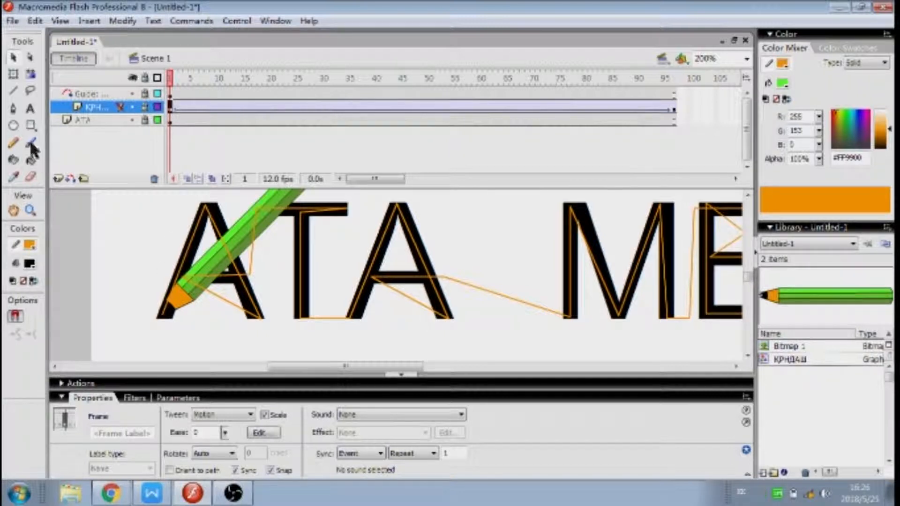
# Unlock the КРНДАШ layer and select the pencil at the start of the guide in frame 1
pyautogui.click(170, 270)
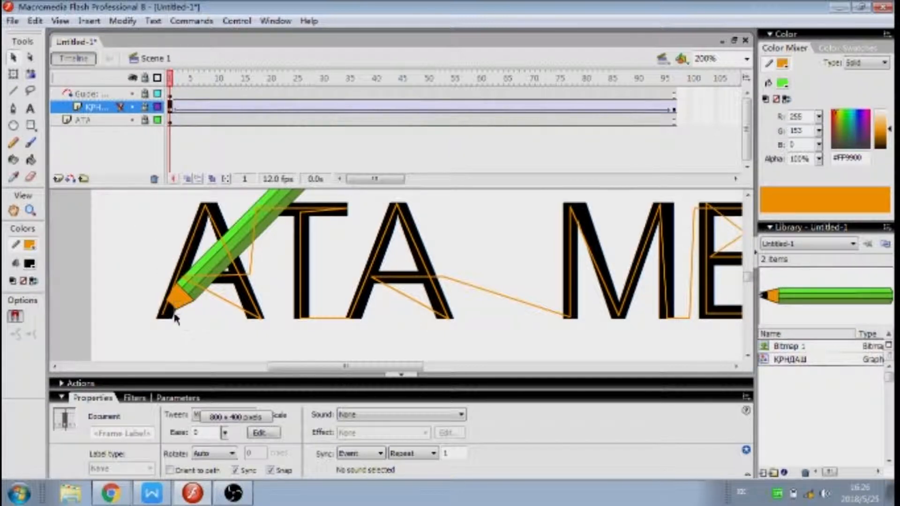
pyautogui.click(141, 108)
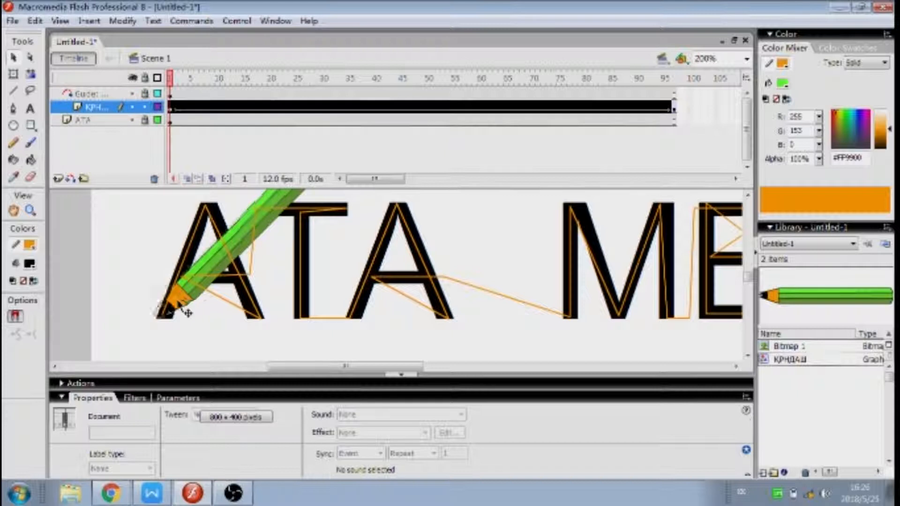
pyautogui.click(196, 308)
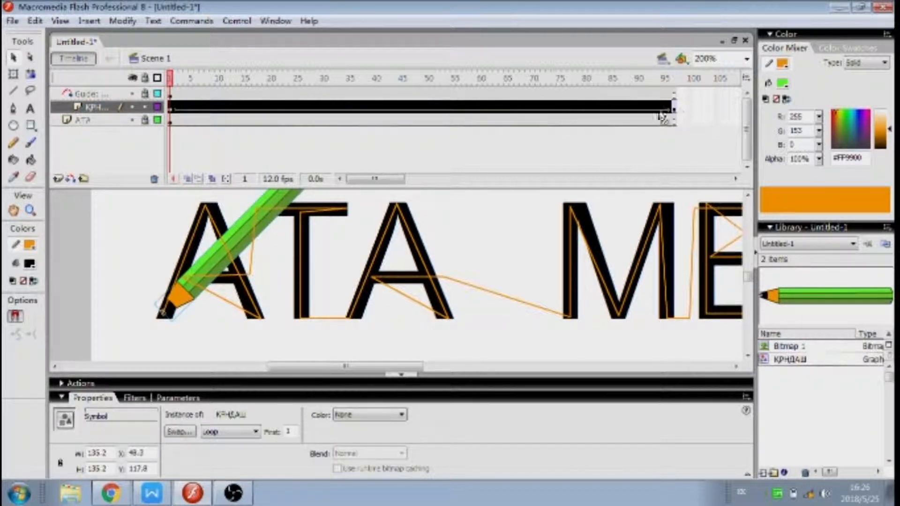
# At frame 32 of the КРНДАШ layer, move the pencil along the guide to the right leg of the first А
pyautogui.click(376, 106)
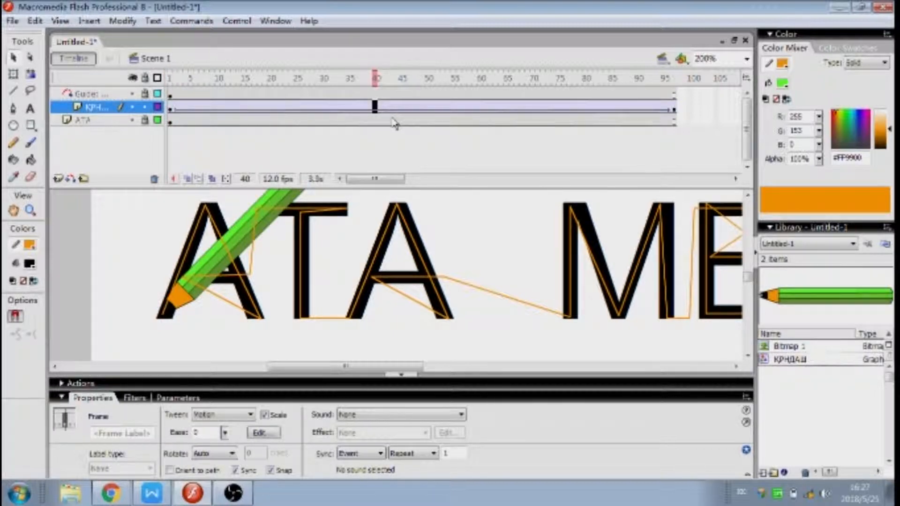
pyautogui.click(333, 107)
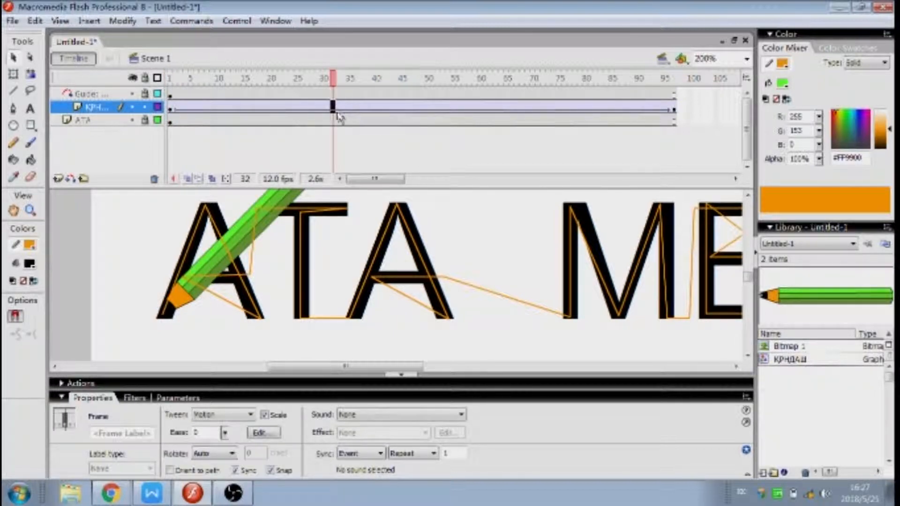
pyautogui.click(239, 235)
pyautogui.moveTo(239, 235)
pyautogui.mouseDown()
pyautogui.moveTo(253, 211)
pyautogui.moveTo(310, 251)
pyautogui.moveTo(290, 298)
pyautogui.moveTo(271, 290)
pyautogui.mouseUp()
pyautogui.moveTo(332, 84)
pyautogui.mouseDown()
pyautogui.moveTo(190, 80)
pyautogui.moveTo(226, 72)
pyautogui.moveTo(282, 117)
pyautogui.moveTo(338, 123)
pyautogui.mouseUp()
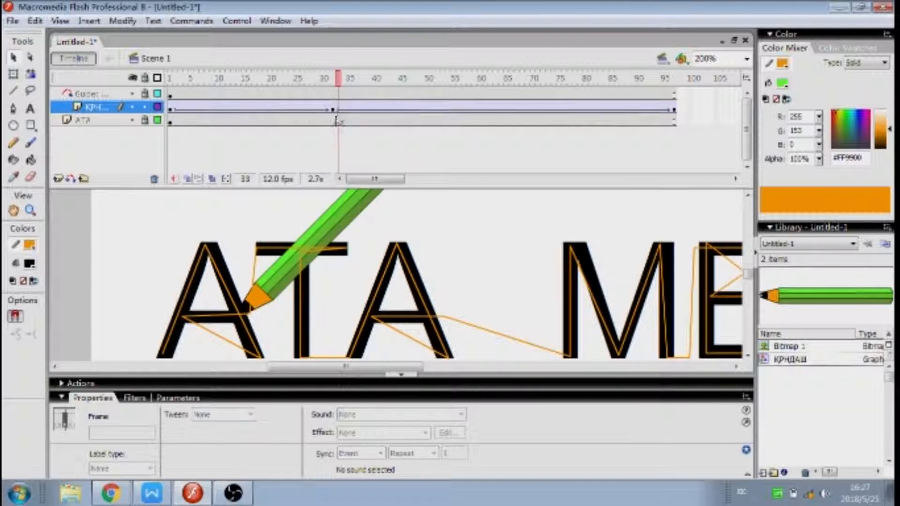
# Move the frame 32 pencil along the guide to the Т's stem and on to just past the second А, checking the tween
pyautogui.click(333, 109)
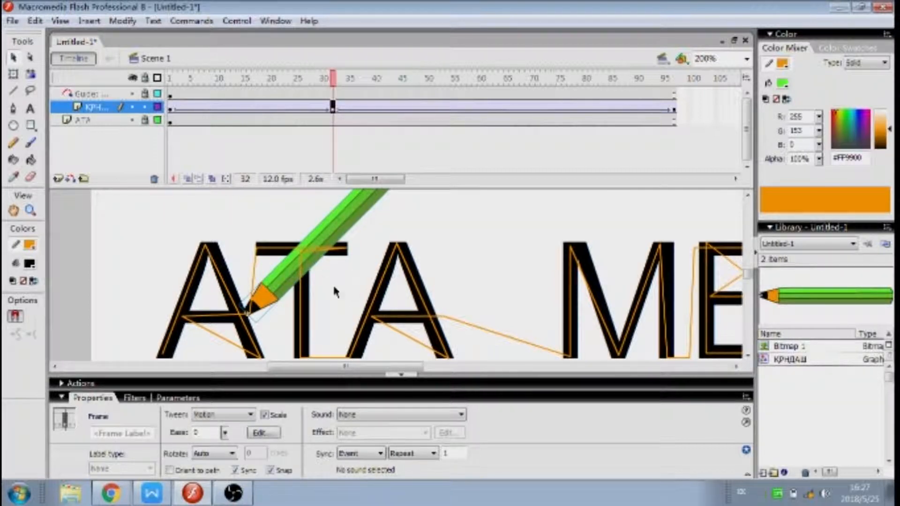
pyautogui.moveTo(267, 293); pyautogui.dragTo(324, 322)
pyautogui.moveTo(325, 77)
pyautogui.mouseDown()
pyautogui.moveTo(286, 73)
pyautogui.moveTo(325, 75)
pyautogui.moveTo(342, 96)
pyautogui.mouseUp()
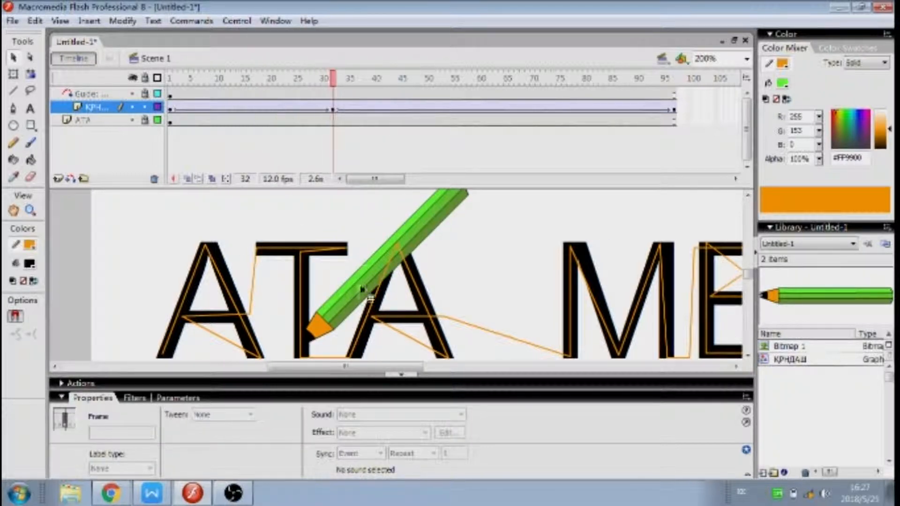
pyautogui.moveTo(337, 305)
pyautogui.mouseDown()
pyautogui.moveTo(444, 276)
pyautogui.moveTo(470, 296)
pyautogui.moveTo(488, 277)
pyautogui.mouseUp()
pyautogui.moveTo(331, 79)
pyautogui.mouseDown()
pyautogui.moveTo(227, 76)
pyautogui.moveTo(354, 96)
pyautogui.mouseUp()
pyautogui.click(411, 357)
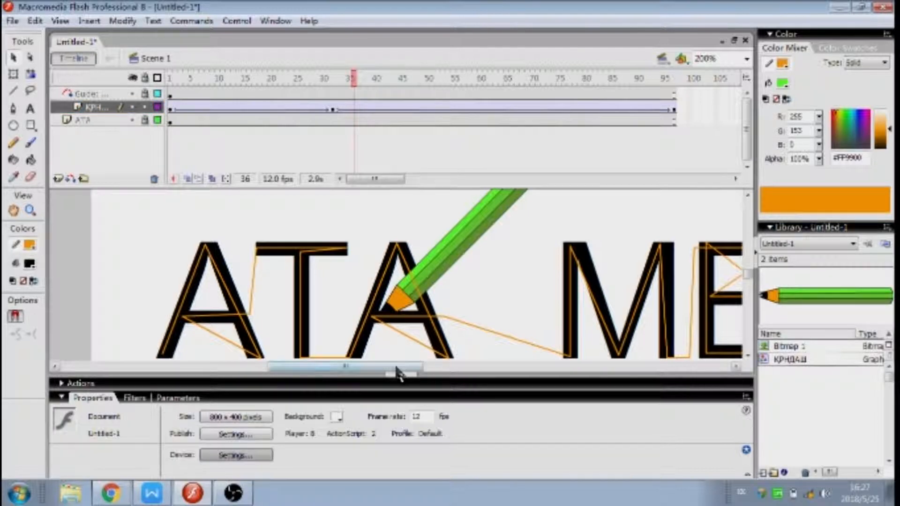
pyautogui.moveTo(396, 368); pyautogui.dragTo(434, 369)
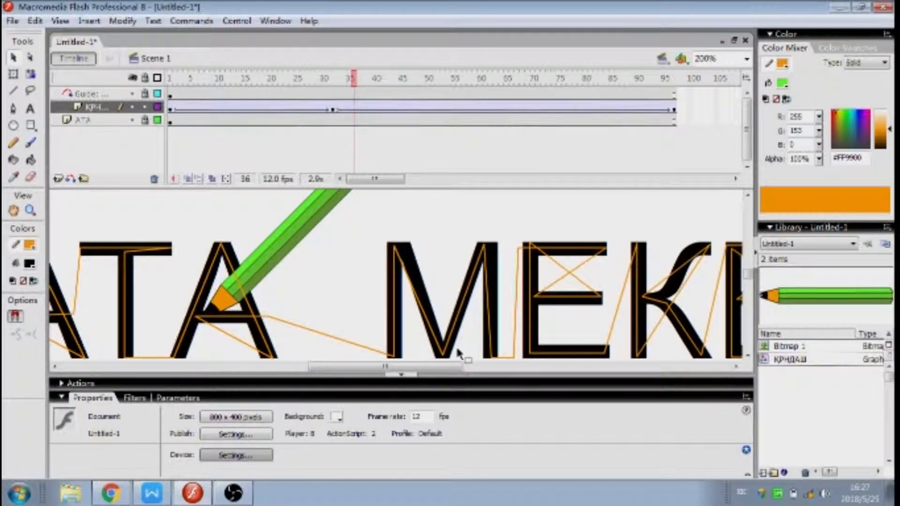
# Reposition the pencil at frame 32 onto the guide along the М's right leg and check neighbouring frames
pyautogui.click(333, 109)
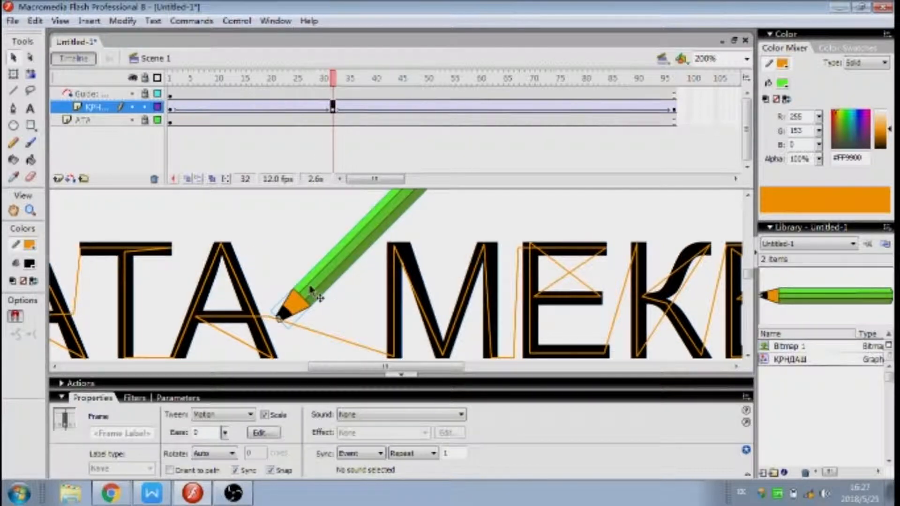
pyautogui.moveTo(319, 291)
pyautogui.mouseDown()
pyautogui.moveTo(539, 262)
pyautogui.moveTo(526, 300)
pyautogui.mouseUp()
pyautogui.moveTo(335, 76)
pyautogui.mouseDown()
pyautogui.moveTo(278, 78)
pyautogui.moveTo(349, 77)
pyautogui.mouseUp()
pyautogui.moveTo(413, 366); pyautogui.dragTo(467, 367)
pyautogui.click(747, 354)
# Shift the frame 32 pencil to the lower end of the first Е and on to the guide between К and the second Е
pyautogui.click(333, 107)
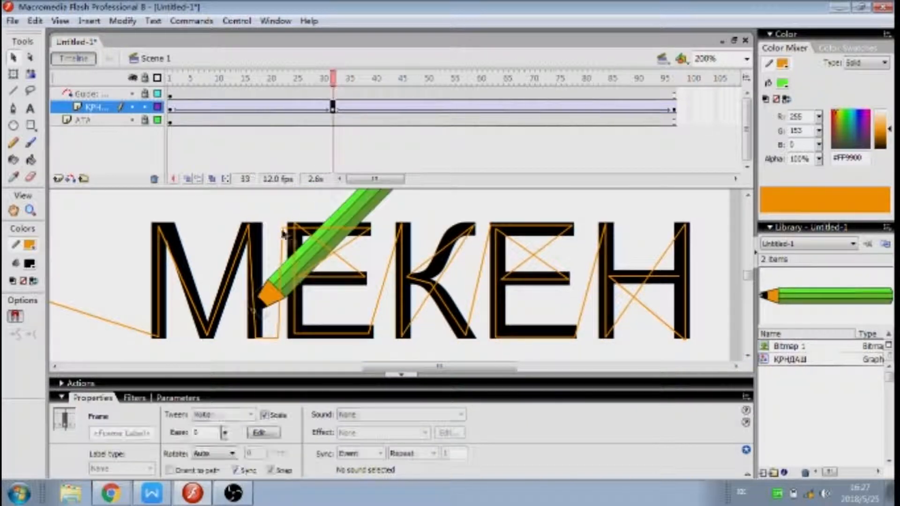
pyautogui.moveTo(274, 300)
pyautogui.mouseDown()
pyautogui.moveTo(305, 323)
pyautogui.moveTo(401, 279)
pyautogui.mouseUp()
pyautogui.moveTo(330, 69)
pyautogui.mouseDown()
pyautogui.moveTo(238, 73)
pyautogui.moveTo(302, 78)
pyautogui.moveTo(342, 96)
pyautogui.mouseUp()
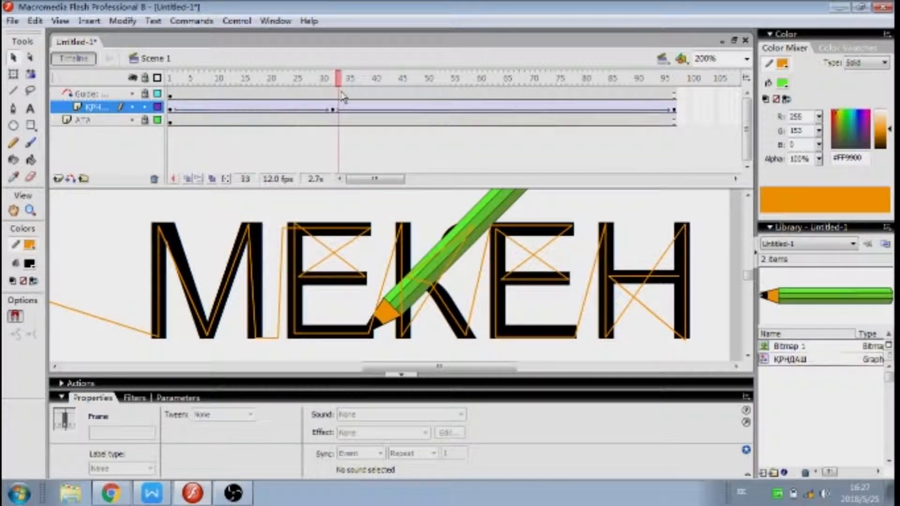
pyautogui.click(333, 110)
pyautogui.moveTo(394, 255)
pyautogui.mouseDown()
pyautogui.moveTo(462, 252)
pyautogui.moveTo(509, 296)
pyautogui.moveTo(523, 262)
pyautogui.mouseUp()
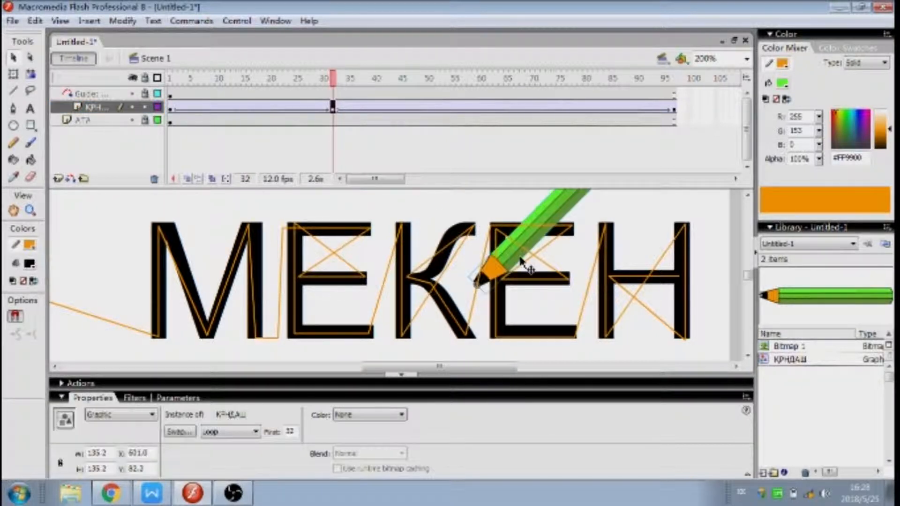
pyautogui.moveTo(329, 78)
pyautogui.mouseDown()
pyautogui.moveTo(272, 79)
pyautogui.moveTo(392, 91)
pyautogui.moveTo(354, 90)
pyautogui.mouseUp()
# Move the frame 32 pencil to the guide between the second Е and Н and on to the Н, checking the tween
pyautogui.click(333, 110)
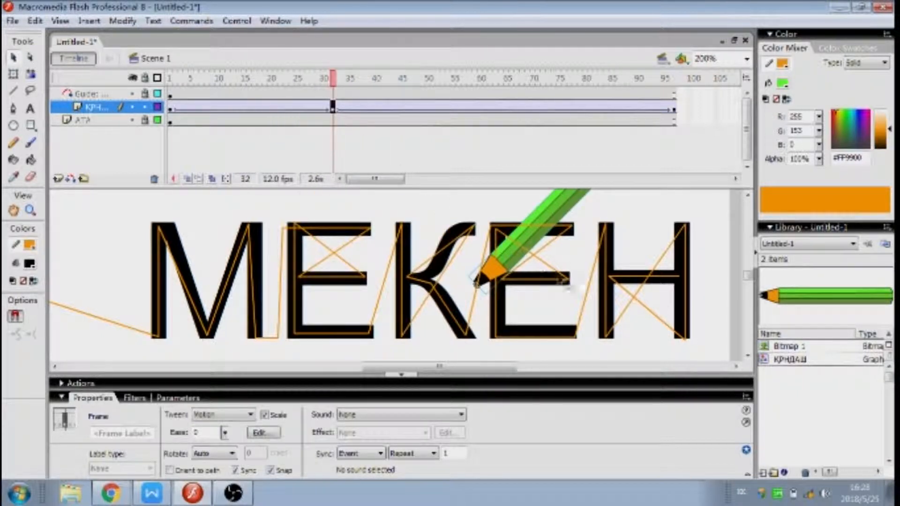
pyautogui.moveTo(529, 240)
pyautogui.mouseDown()
pyautogui.moveTo(618, 261)
pyautogui.moveTo(636, 251)
pyautogui.mouseUp()
pyautogui.moveTo(321, 79)
pyautogui.mouseDown()
pyautogui.moveTo(284, 77)
pyautogui.moveTo(346, 80)
pyautogui.moveTo(370, 94)
pyautogui.mouseUp()
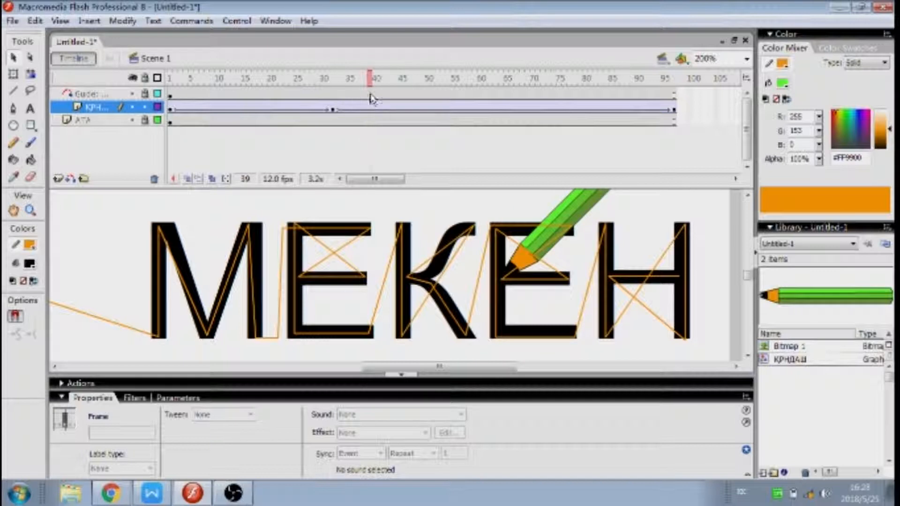
pyautogui.click(334, 109)
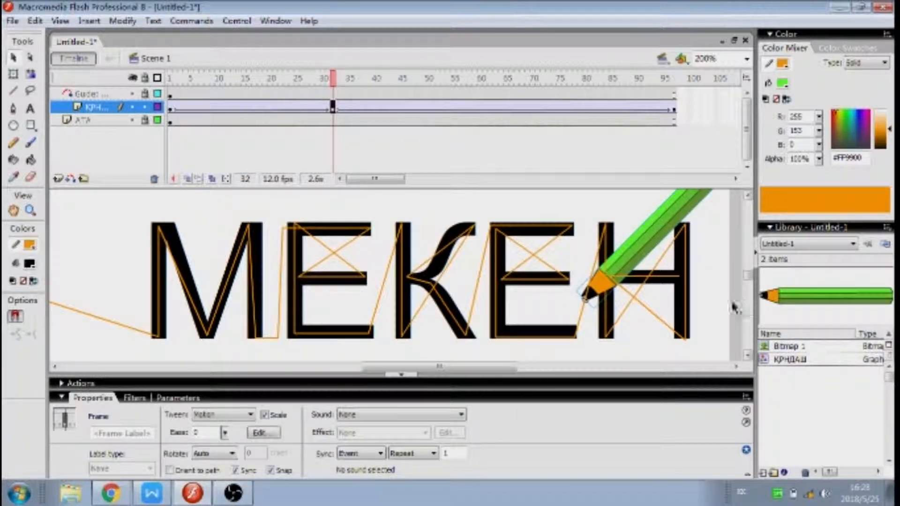
pyautogui.moveTo(645, 266); pyautogui.dragTo(721, 232)
pyautogui.moveTo(336, 80)
pyautogui.mouseDown()
pyautogui.moveTo(293, 75)
pyautogui.moveTo(307, 78)
pyautogui.mouseUp()
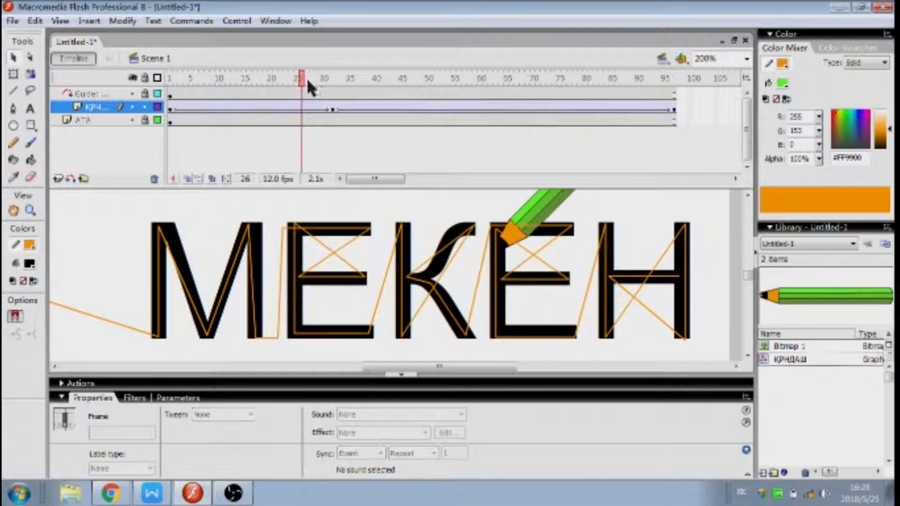
# Scrub through the timeline and test the movie to review the pencil's motion along the text
pyautogui.click(335, 111)
pyautogui.moveTo(671, 107); pyautogui.dragTo(675, 110)
pyautogui.moveTo(514, 74); pyautogui.dragTo(320, 80)
pyautogui.hotkey('ctrl', 'Return')
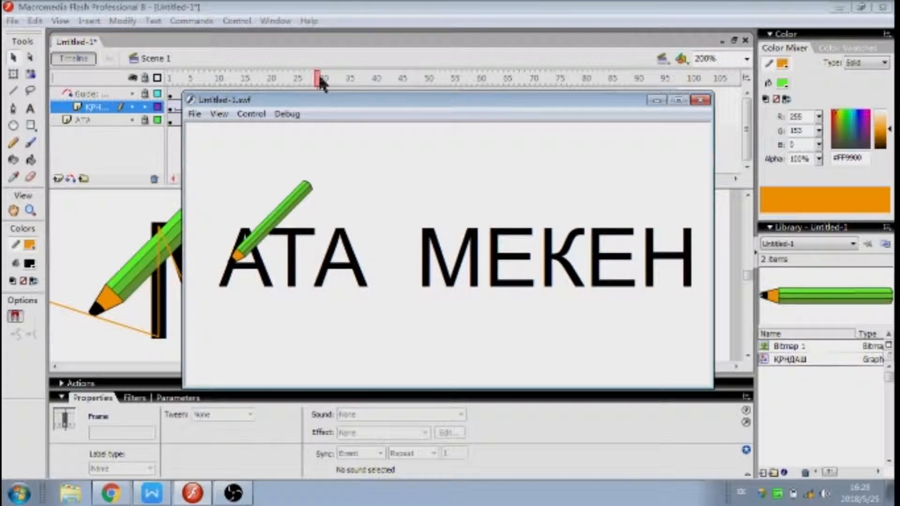
pyautogui.click(701, 100)
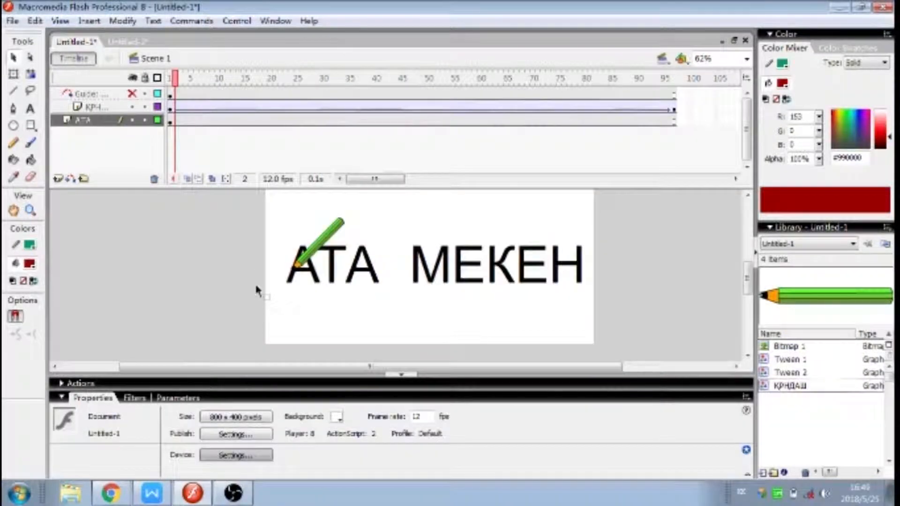
# Try to recolour the selected АТА МЕКЕН text block to red #FF0000
pyautogui.click(30, 210)
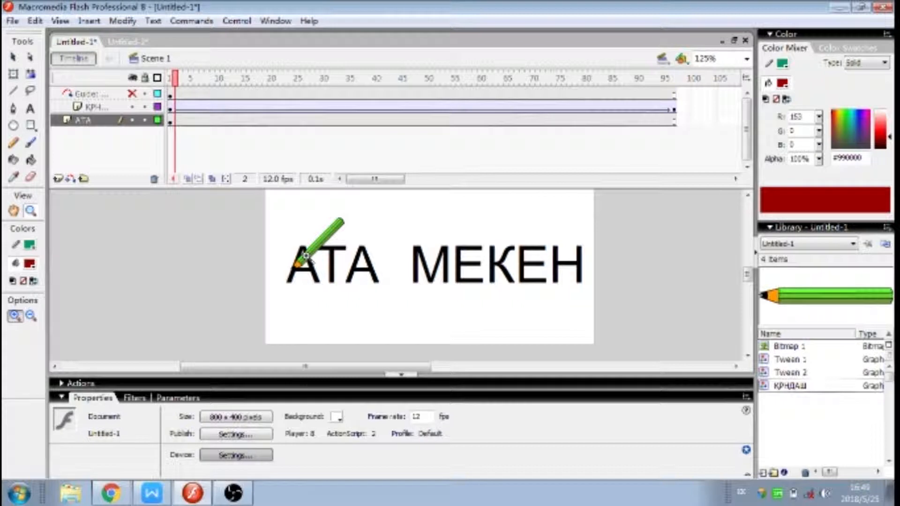
pyautogui.click(335, 274)
pyautogui.moveTo(411, 367); pyautogui.dragTo(493, 377)
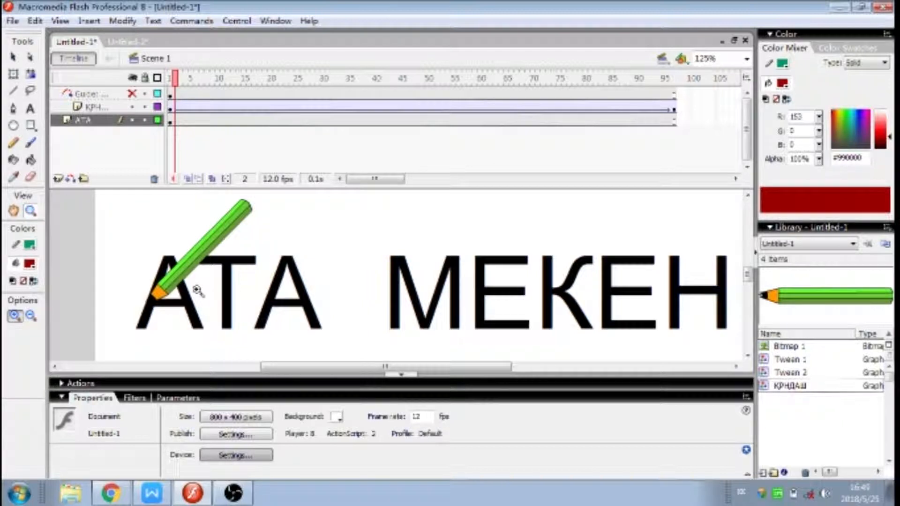
pyautogui.click(13, 57)
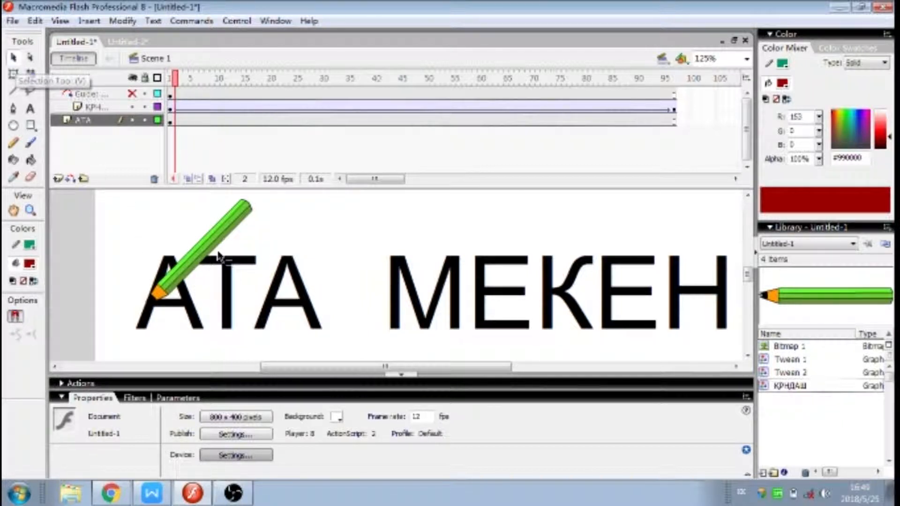
pyautogui.click(92, 123)
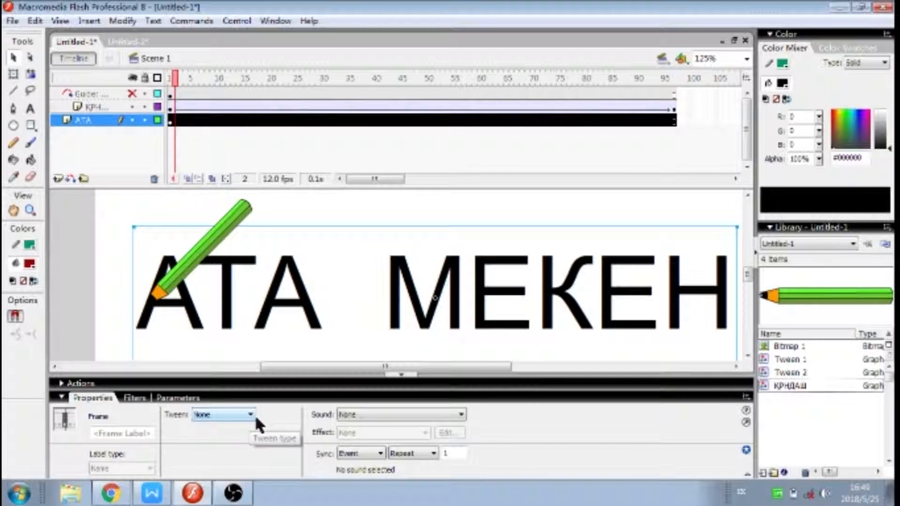
pyautogui.click(231, 306)
pyautogui.click(336, 414)
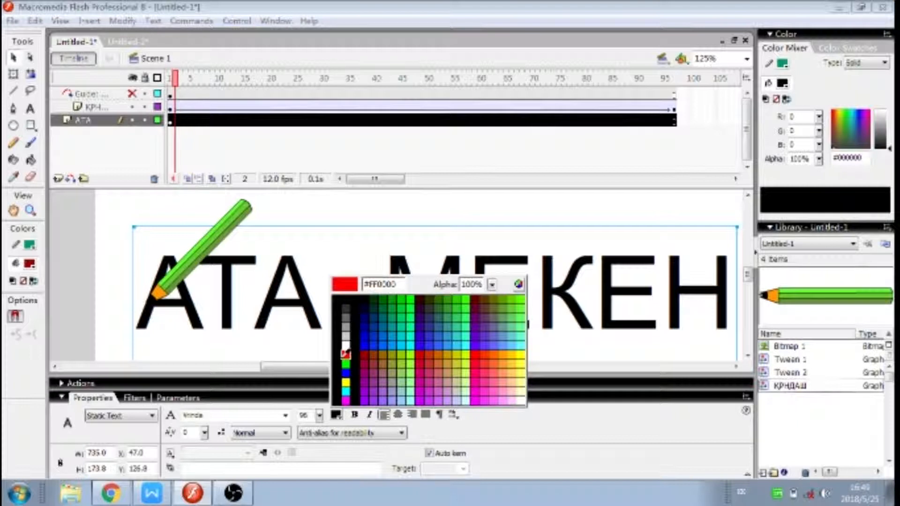
pyautogui.click(345, 355)
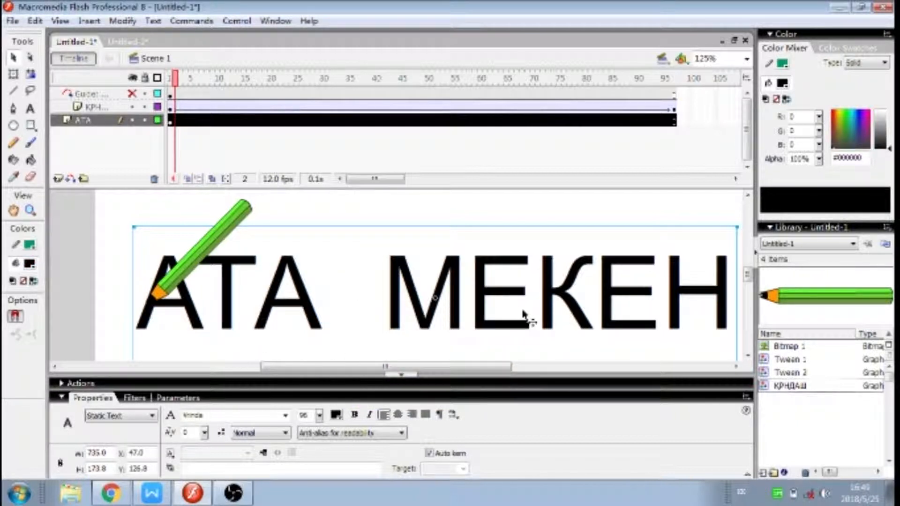
pyautogui.click(120, 202)
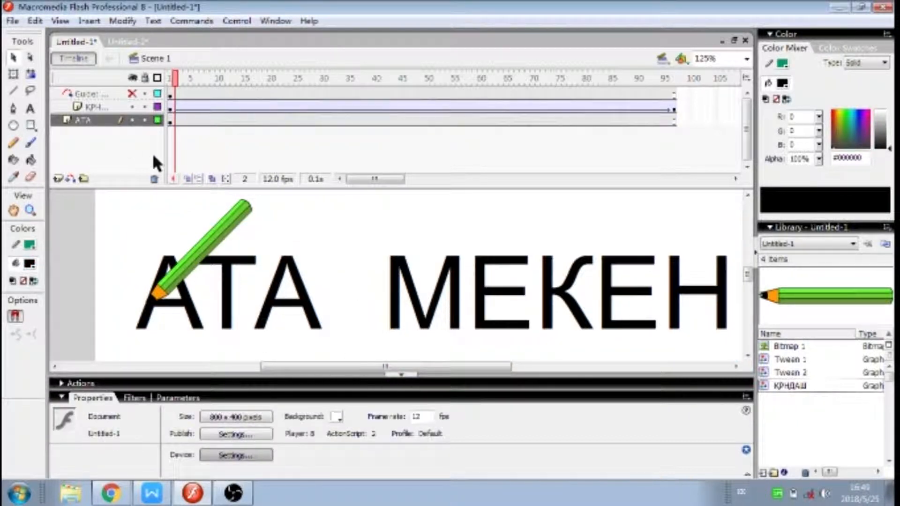
# Select all characters of the АТА МЕКЕН text and set their colour to red #FF0000
pyautogui.click(86, 124)
pyautogui.doubleClick(224, 269)
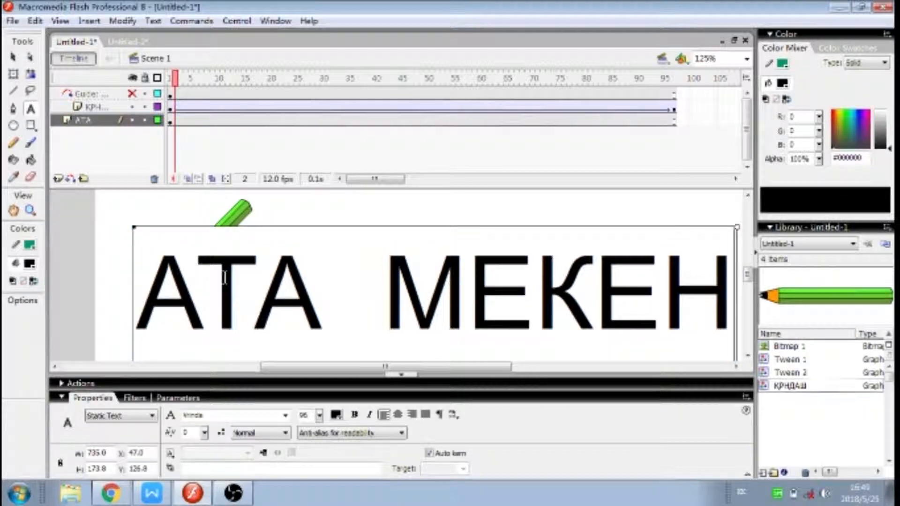
pyautogui.moveTo(160, 270); pyautogui.dragTo(890, 339)
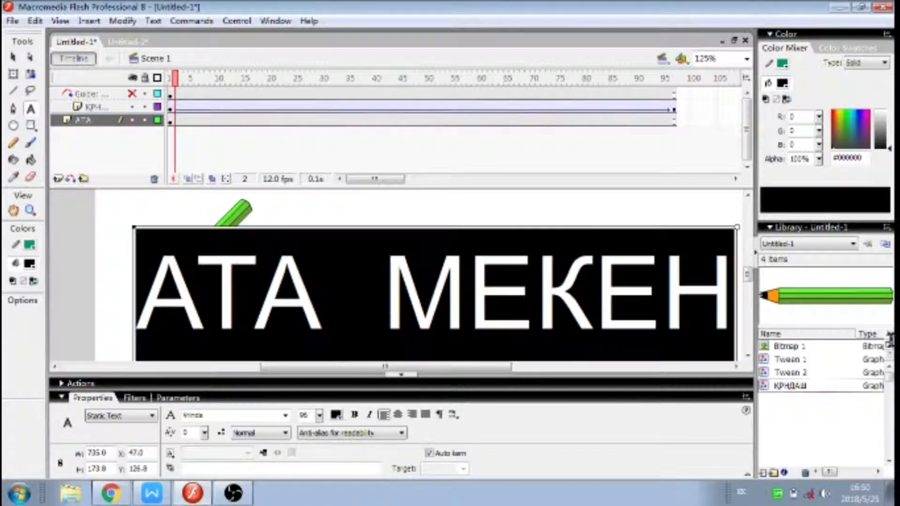
pyautogui.click(335, 415)
pyautogui.click(339, 358)
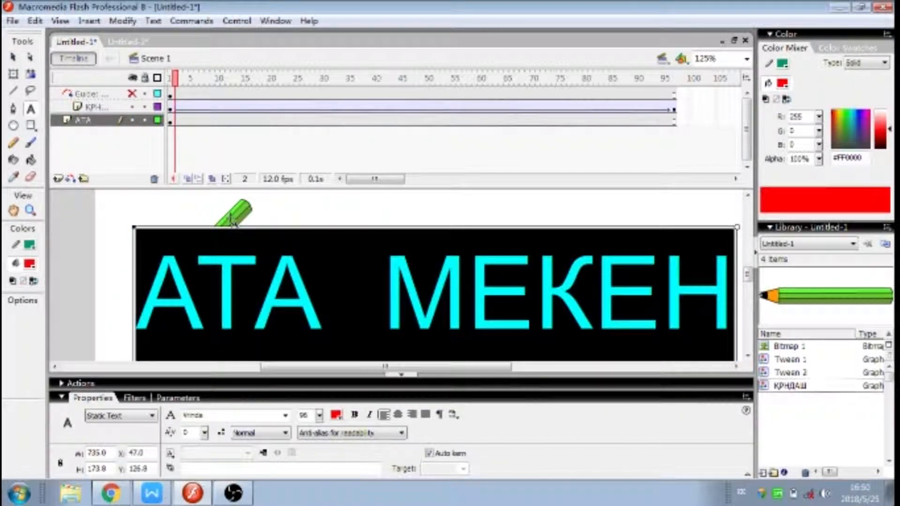
pyautogui.click(14, 57)
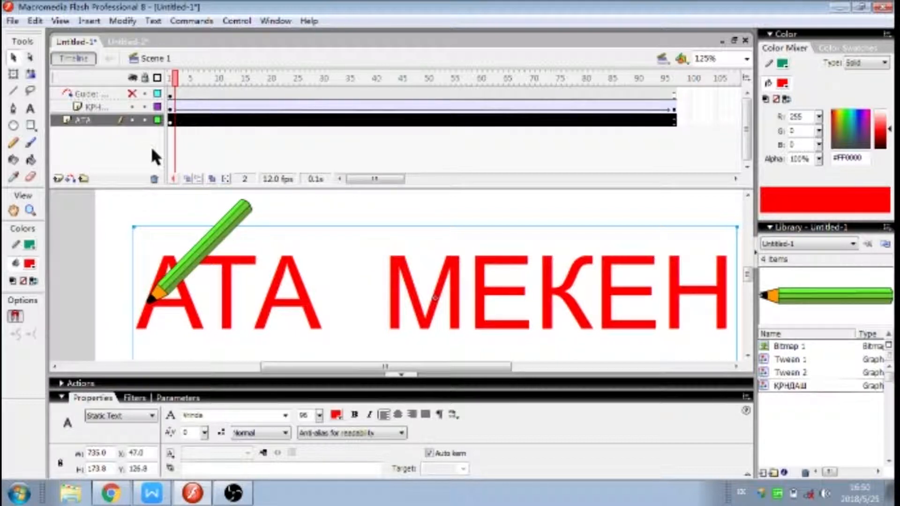
# Break the red АТА МЕКЕН text apart into plain shapes and deselect it
pyautogui.hotkey('ctrl', 'b')
pyautogui.hotkey('ctrl', 'b')
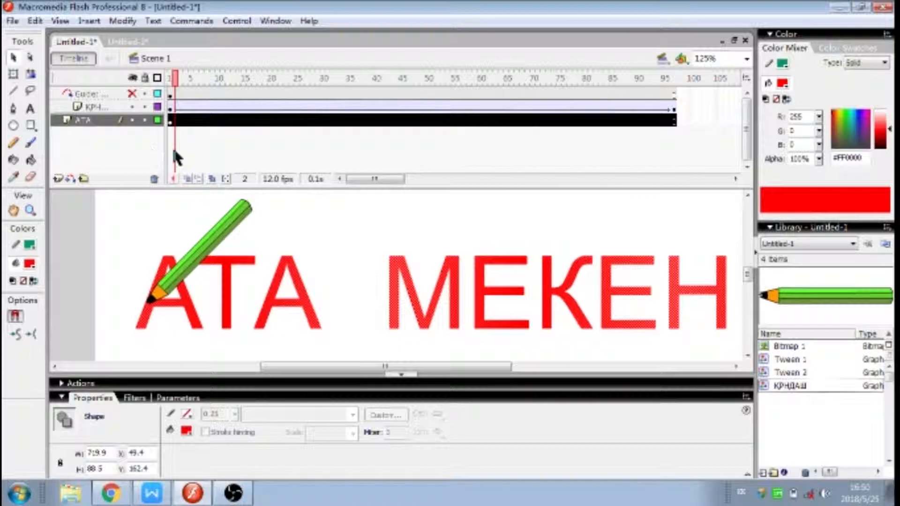
pyautogui.click(195, 149)
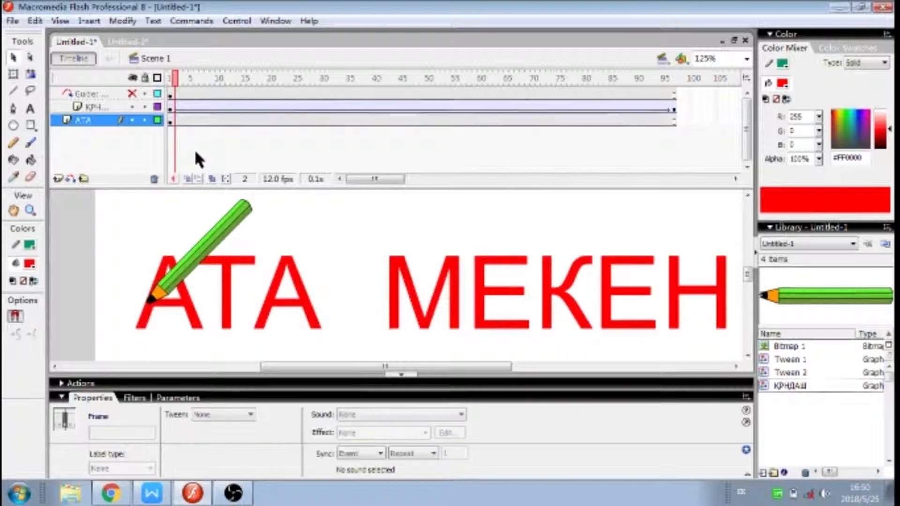
# Insert a keyframe at frame 4 of the АТА layer, where the pencil reaches the peak of the first А
pyautogui.click(170, 79)
pyautogui.click(30, 210)
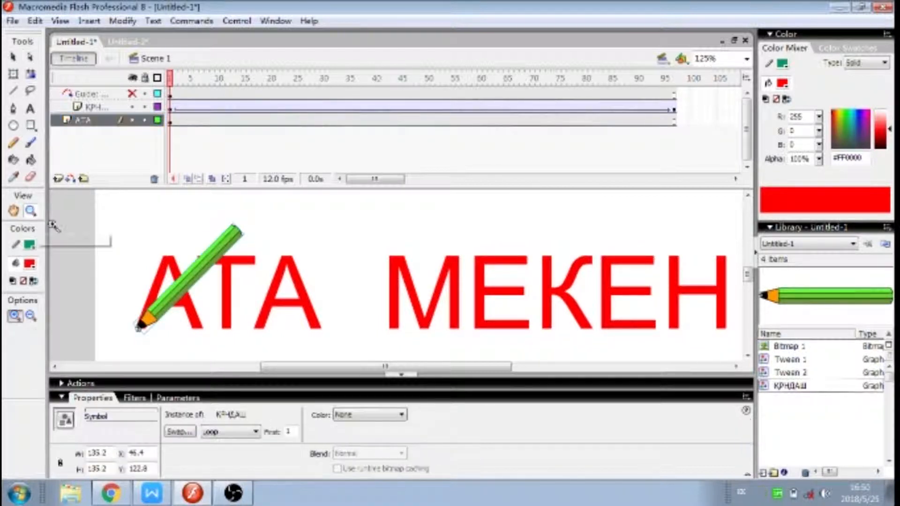
pyautogui.click(191, 303)
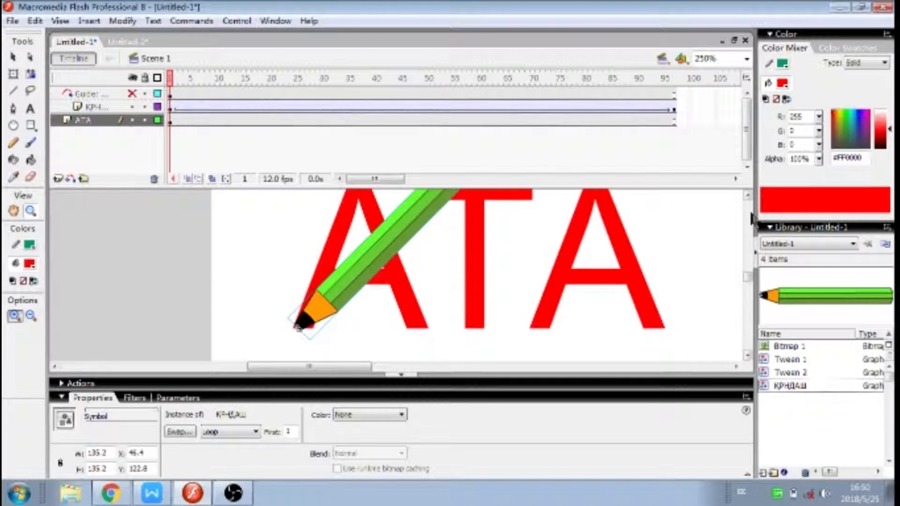
pyautogui.click(748, 194)
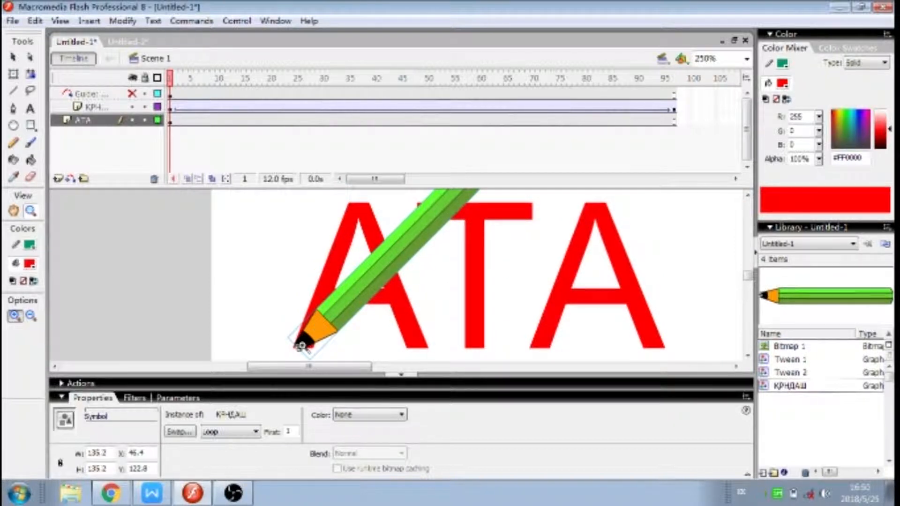
pyautogui.click(13, 56)
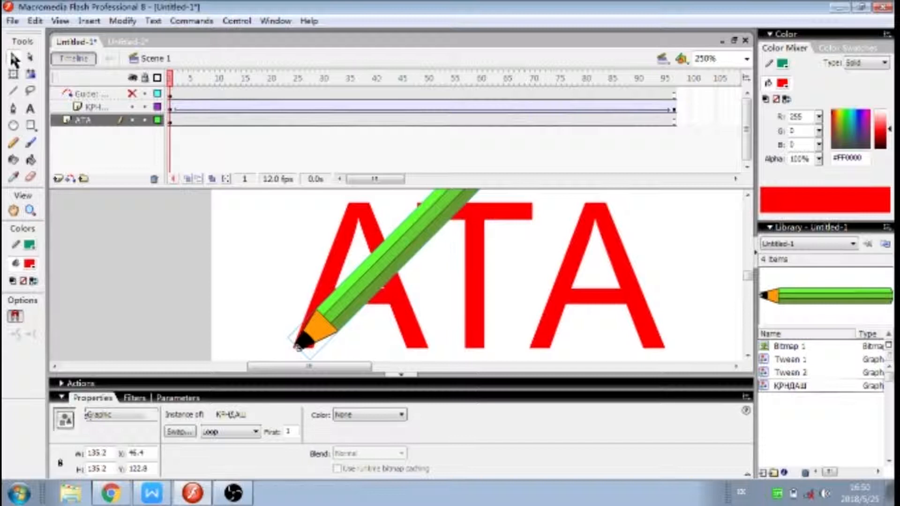
pyautogui.click(172, 80)
pyautogui.moveTo(171, 76); pyautogui.dragTo(187, 76)
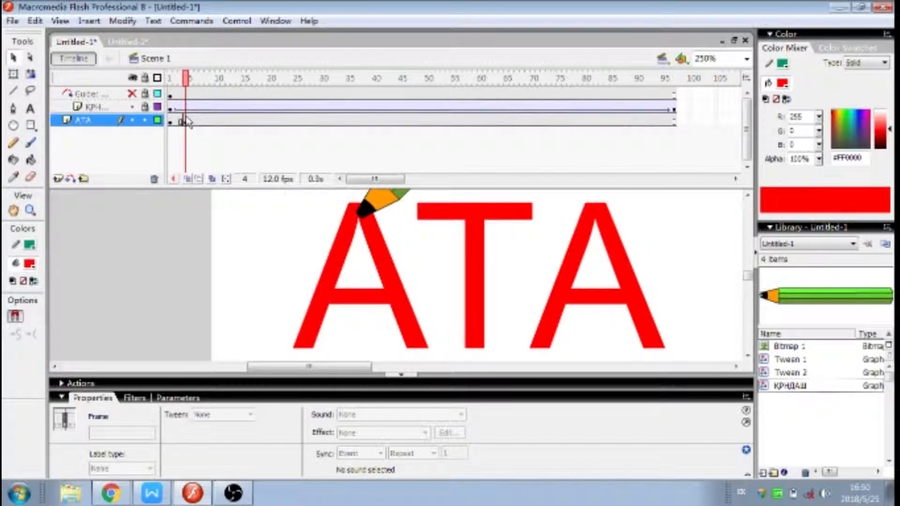
# Insert keyframes on the АТА layer up to frame 28, following the pencil's movement along the word АТА
pyautogui.moveTo(187, 84)
pyautogui.mouseDown()
pyautogui.moveTo(209, 95)
pyautogui.moveTo(202, 73)
pyautogui.moveTo(226, 91)
pyautogui.moveTo(312, 82)
pyautogui.mouseUp()
pyautogui.click(200, 122)
pyautogui.press('F6')
pyautogui.press('F6')
pyautogui.press('F6')
pyautogui.press('F6')
pyautogui.press('F6')
pyautogui.press('F6')
pyautogui.press('F6')
pyautogui.press('F6')
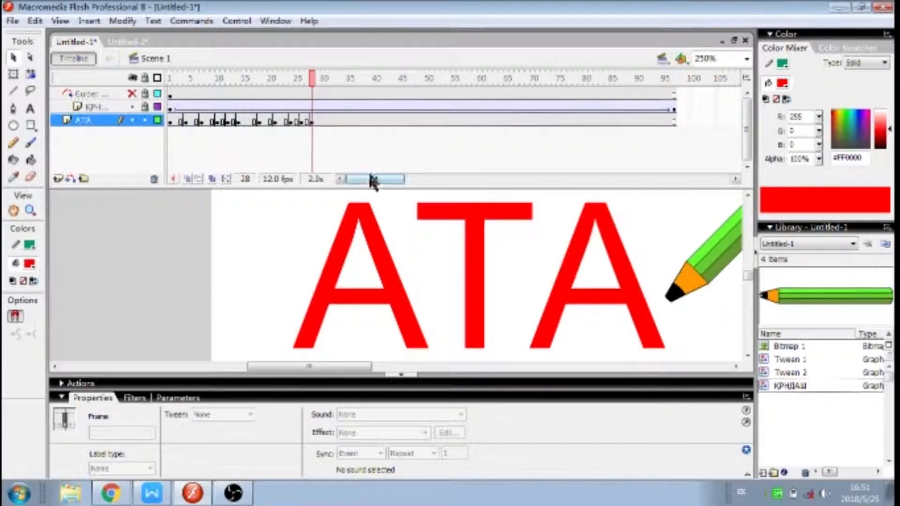
# Add keyframes on the АТА layer from frame 28 to about frame 58 as the pencil traces the first letters of МЕКЕН
pyautogui.moveTo(371, 178); pyautogui.dragTo(377, 180)
pyautogui.click(396, 363)
pyautogui.moveTo(249, 78); pyautogui.dragTo(307, 86)
pyautogui.press('F6')
pyautogui.press('F6')
pyautogui.press('F6')
pyautogui.press('F6')
pyautogui.moveTo(307, 85); pyautogui.dragTo(407, 77)
pyautogui.press('F6')
pyautogui.press('F6')
pyautogui.press('F6')
pyautogui.press('F6')
pyautogui.press('F6')
pyautogui.press('F6')
pyautogui.press('F6')
pyautogui.press('F6')
pyautogui.press('F6')
# Add the remaining keyframes on the АТА layer up to frame 97, following the pencil to the end of МЕКЕН
pyautogui.click(735, 366)
pyautogui.moveTo(425, 367); pyautogui.dragTo(497, 368)
pyautogui.press('F6')
pyautogui.moveTo(406, 84); pyautogui.dragTo(438, 79)
pyautogui.press('F6')
pyautogui.moveTo(438, 79)
pyautogui.mouseDown()
pyautogui.moveTo(449, 89)
pyautogui.moveTo(474, 80)
pyautogui.moveTo(514, 93)
pyautogui.moveTo(528, 83)
pyautogui.moveTo(526, 95)
pyautogui.moveTo(532, 81)
pyautogui.moveTo(548, 82)
pyautogui.mouseUp()
pyautogui.press('F6')
pyautogui.press('F6')
pyautogui.press('F6')
pyautogui.press('F6')
pyautogui.press('F6')
pyautogui.press('F6')
pyautogui.press('F6')
pyautogui.moveTo(548, 81)
pyautogui.mouseDown()
pyautogui.moveTo(588, 80)
pyautogui.moveTo(605, 92)
pyautogui.moveTo(612, 85)
pyautogui.mouseUp()
pyautogui.press('F6')
pyautogui.press('F6')
pyautogui.press('F6')
pyautogui.press('F6')
pyautogui.press('F6')
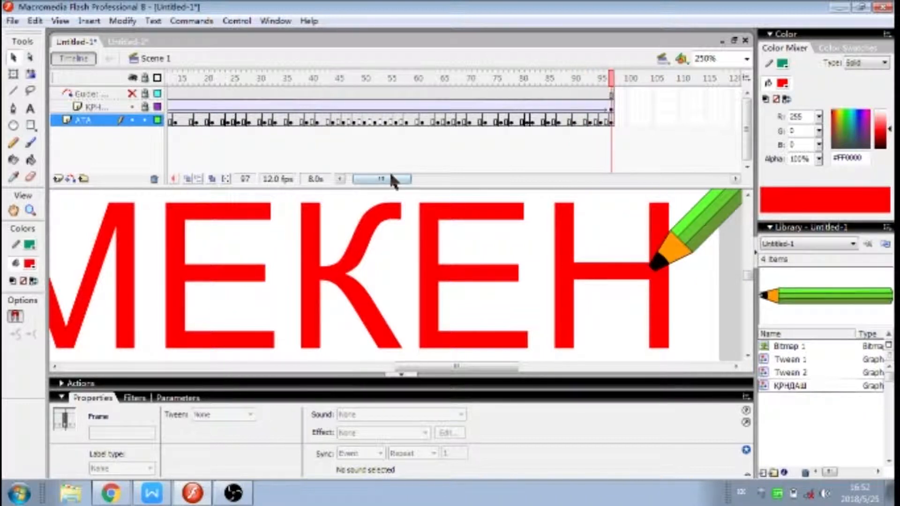
# In frame 1 of the АТА layer, delete all the lettering except the left portion of the first А
pyautogui.moveTo(386, 179); pyautogui.dragTo(334, 176)
pyautogui.moveTo(474, 366); pyautogui.dragTo(333, 316)
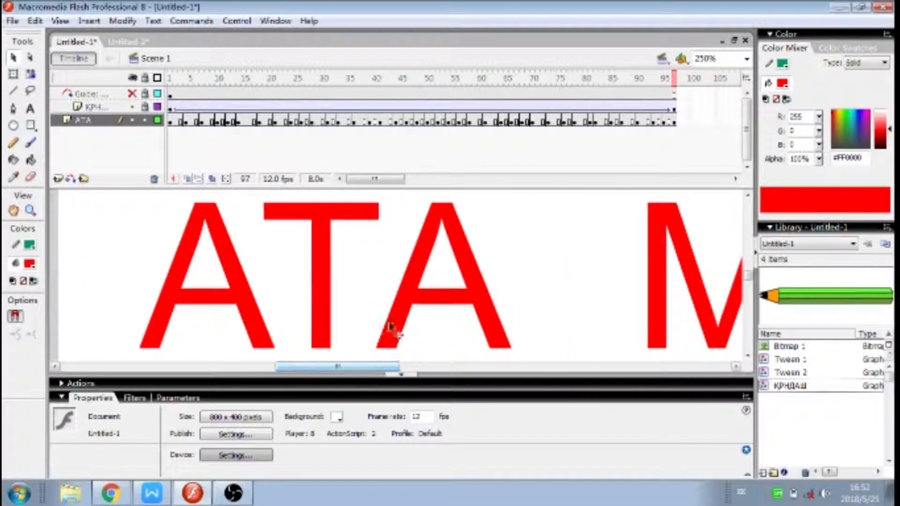
pyautogui.click(747, 355)
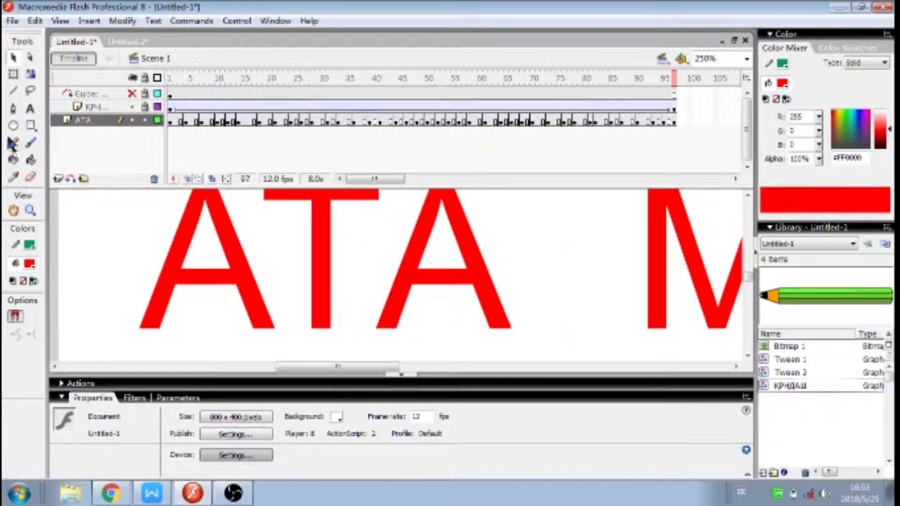
pyautogui.click(30, 211)
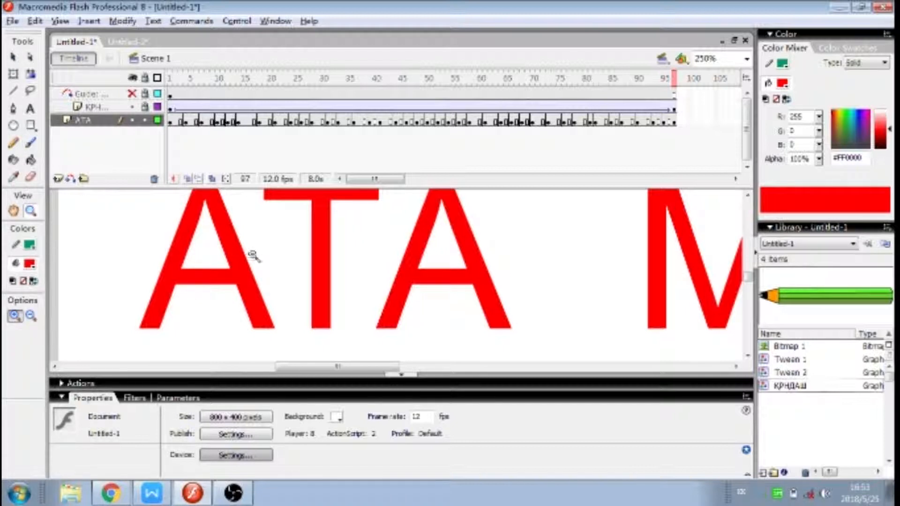
pyautogui.keyDown('alt'); pyautogui.click(293, 246); pyautogui.keyUp('alt')
pyautogui.moveTo(318, 366); pyautogui.dragTo(328, 366)
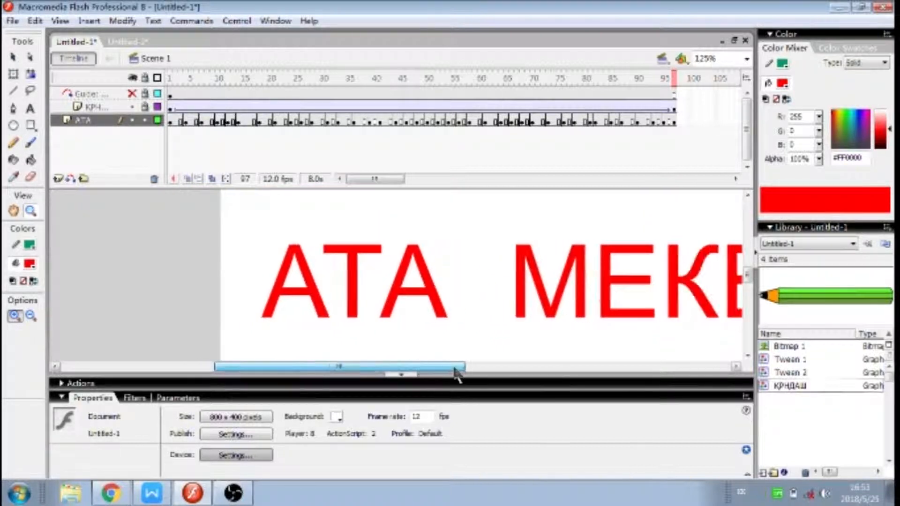
pyautogui.click(172, 122)
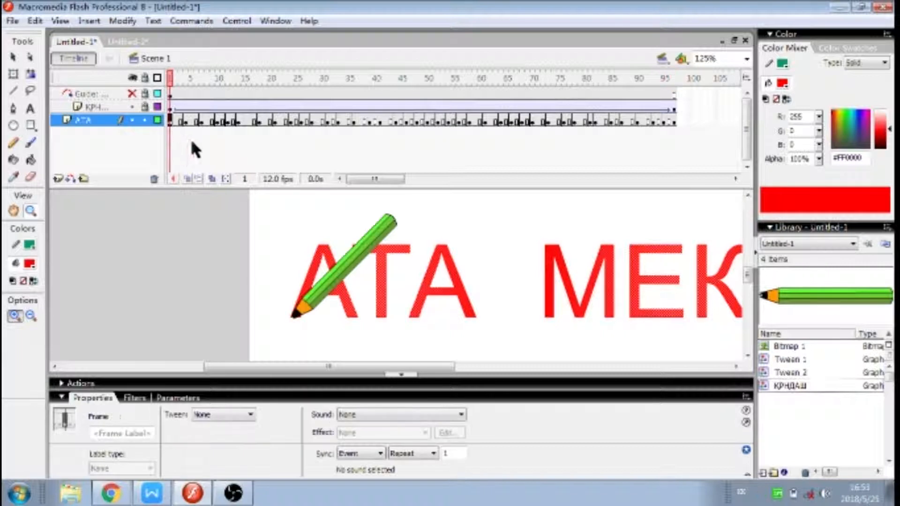
pyautogui.click(13, 58)
pyautogui.click(201, 215)
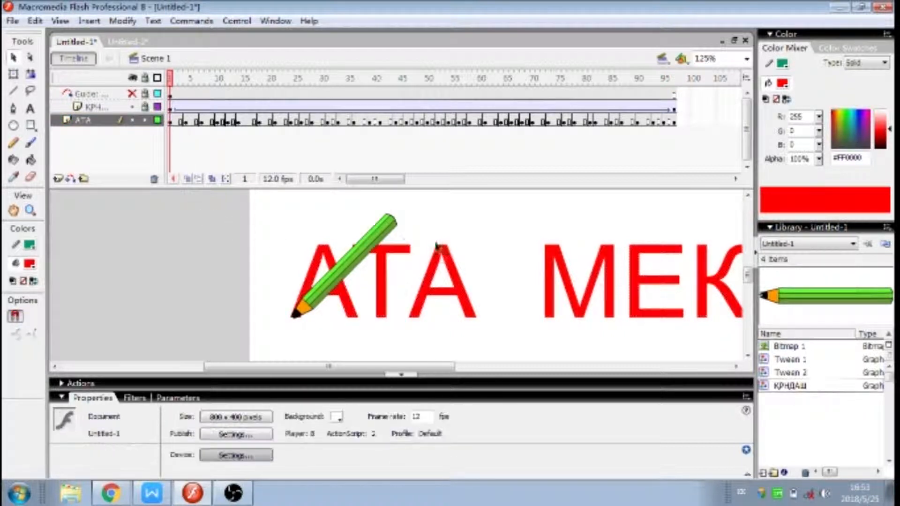
pyautogui.click(32, 210)
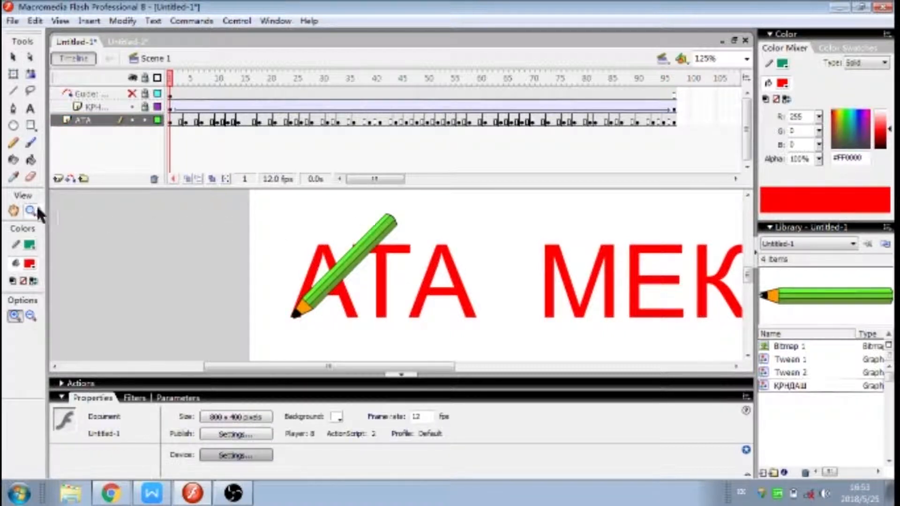
pyautogui.keyDown('alt'); pyautogui.click(402, 293); pyautogui.keyUp('alt')
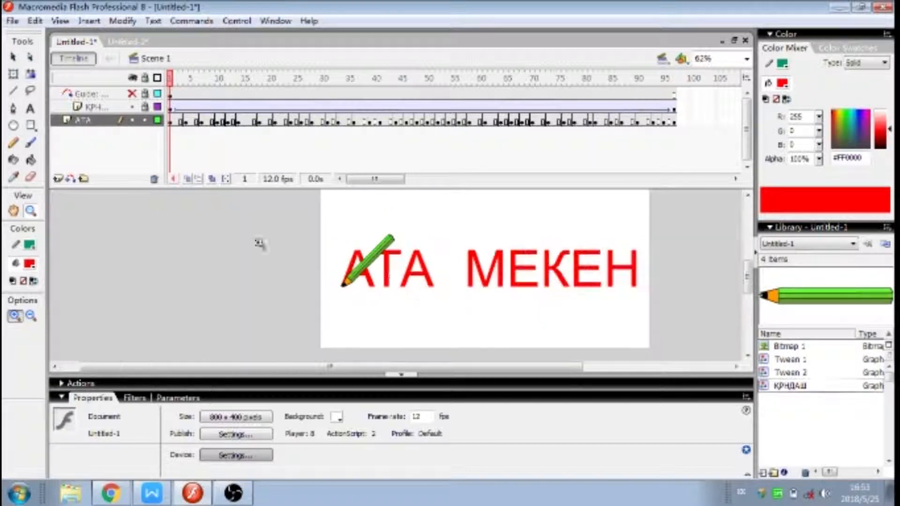
pyautogui.click(13, 57)
pyautogui.moveTo(400, 236); pyautogui.dragTo(743, 335)
pyautogui.press('Delete')
pyautogui.moveTo(441, 224)
pyautogui.mouseDown()
pyautogui.moveTo(412, 277)
pyautogui.moveTo(364, 303)
pyautogui.mouseUp()
pyautogui.press('Delete')
# Hide the pencil layer and draw a line along the inner edge of the first А's left leg to separate the crossbar
pyautogui.click(30, 210)
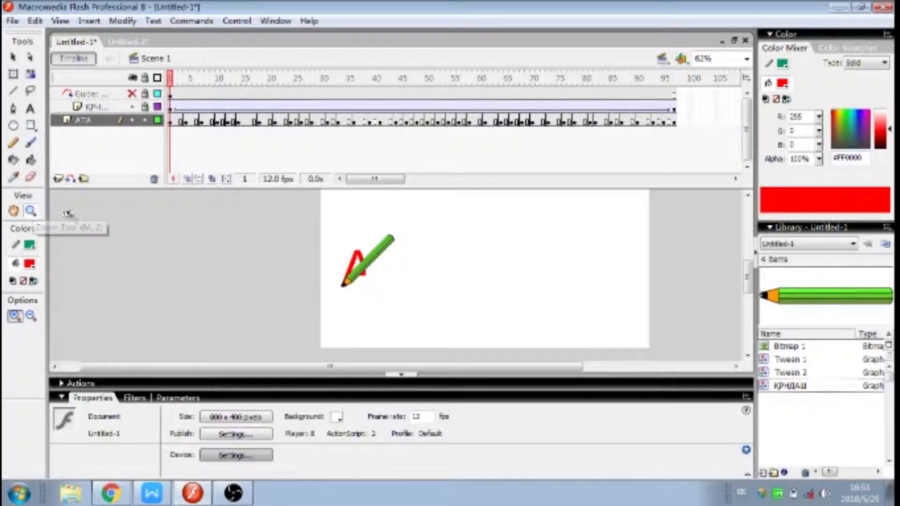
pyautogui.click(372, 270)
pyautogui.click(401, 278)
pyautogui.click(415, 283)
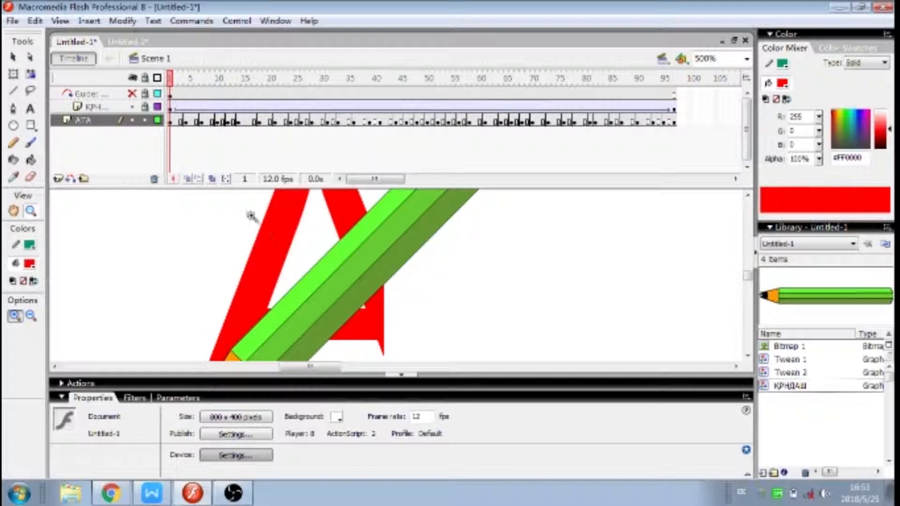
pyautogui.click(134, 108)
pyautogui.click(13, 90)
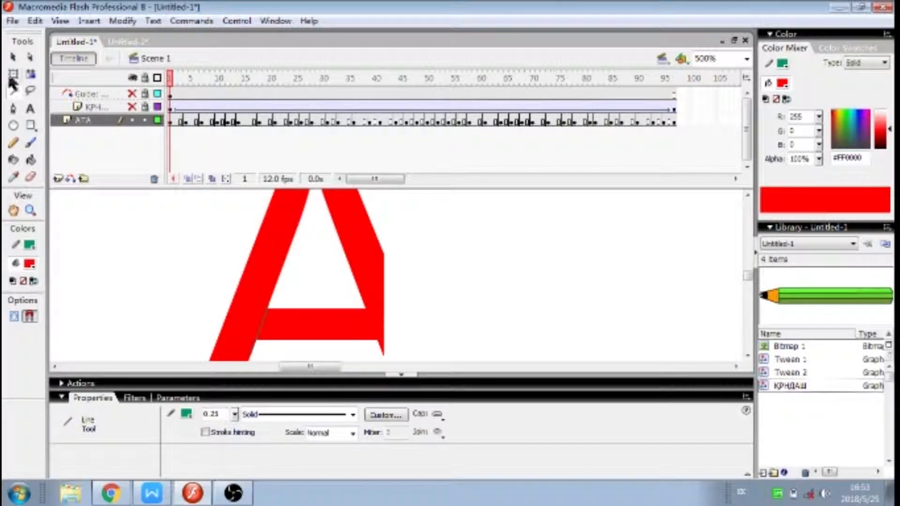
pyautogui.click(13, 57)
pyautogui.click(314, 324)
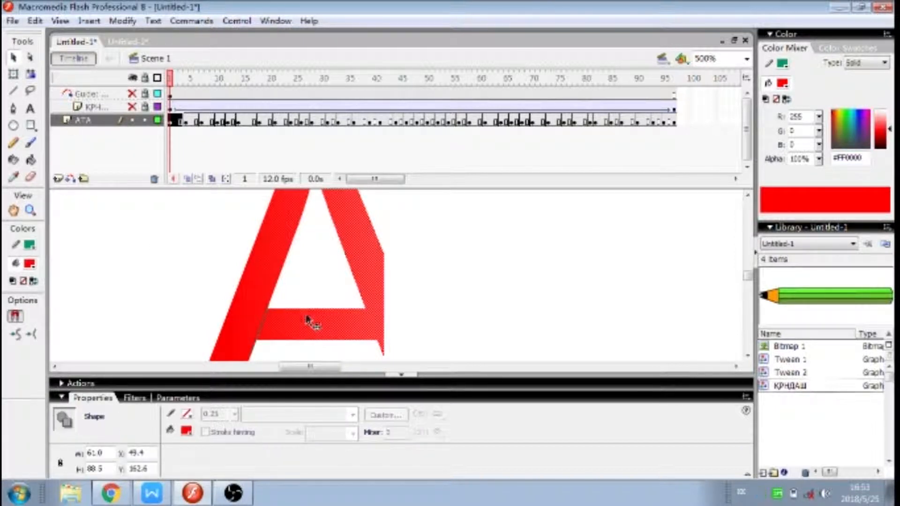
pyautogui.click(320, 292)
pyautogui.hotkey('ctrl', 'z')
# Draw a dividing line through the peak of the first А and delete its right leg and crossbar
pyautogui.click(14, 91)
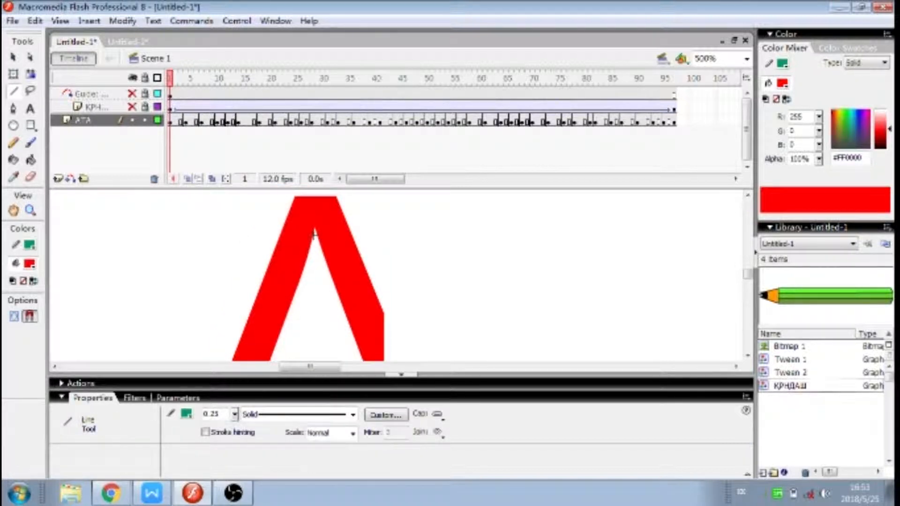
pyautogui.click(13, 58)
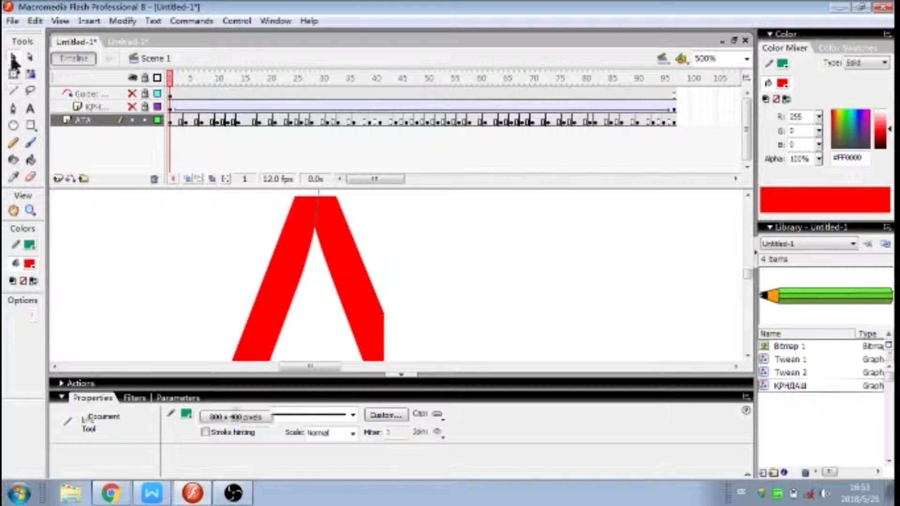
pyautogui.click(342, 258)
pyautogui.press('Delete')
pyautogui.scroll(-2, 323, 255)
pyautogui.scroll(2, 272, 291)
pyautogui.scroll(-1, 302, 275)
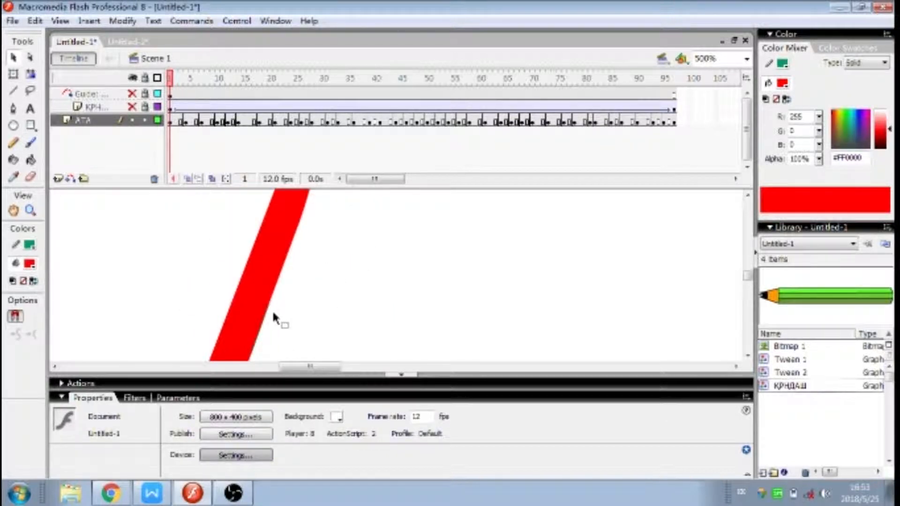
# Remove the stray ends of the dividing lines beside the first А's left leg
pyautogui.click(267, 322)
pyautogui.click(311, 294)
pyautogui.scroll(1, 328, 264)
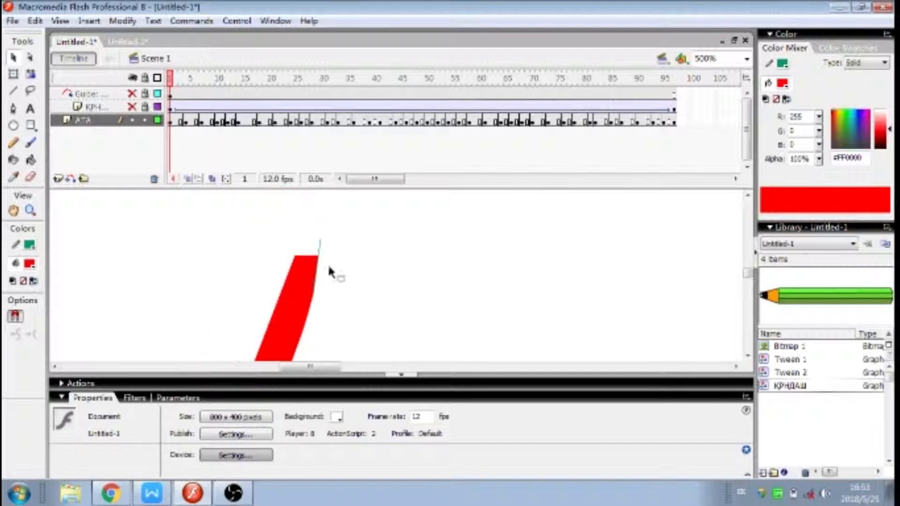
pyautogui.click(321, 251)
pyautogui.click(331, 241)
# Copy frame 1 of the АТА layer and paste it over the keyframe at frame 4
pyautogui.click(172, 124)
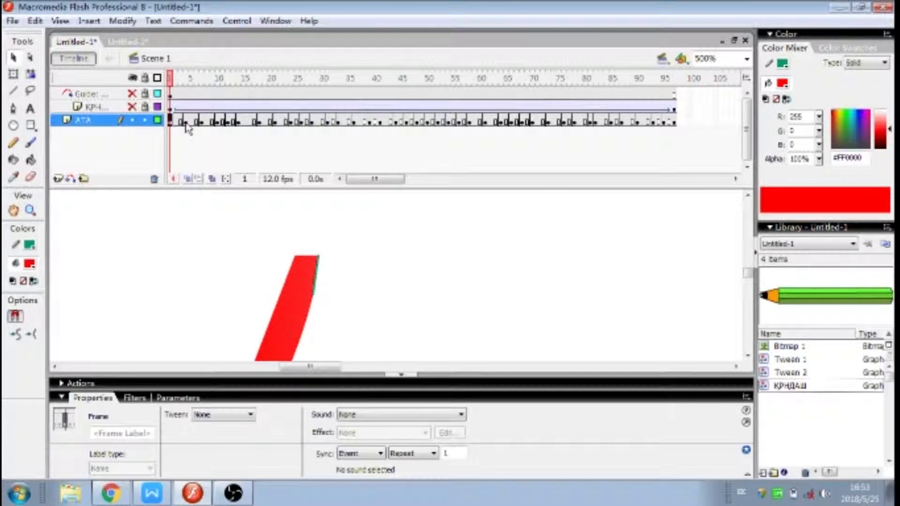
pyautogui.rightClick(170, 120)
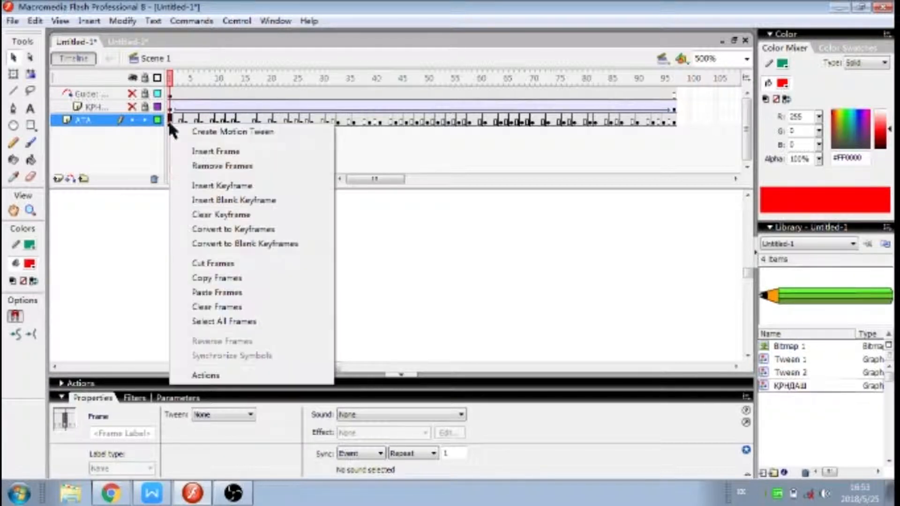
pyautogui.click(241, 286)
pyautogui.click(185, 121)
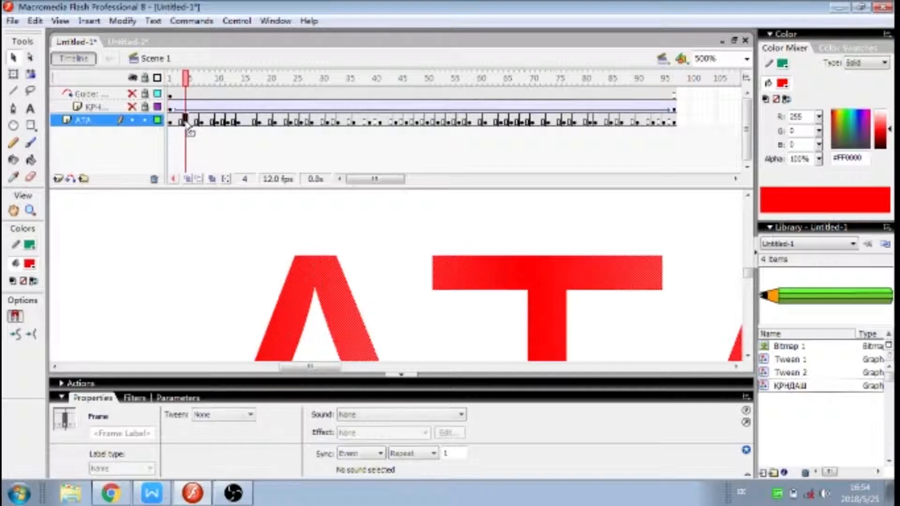
pyautogui.rightClick(187, 126)
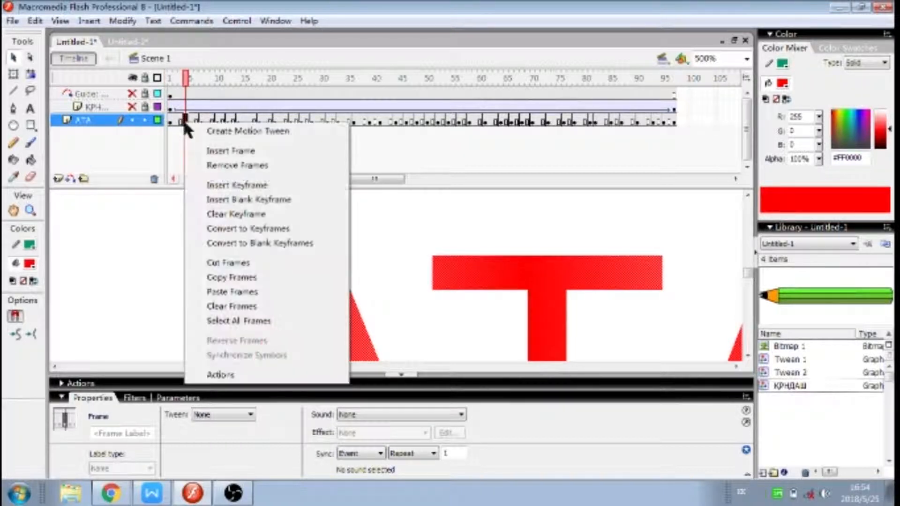
pyautogui.click(233, 292)
# In frame 1, delete the upper sections of the first А's left leg
pyautogui.click(172, 121)
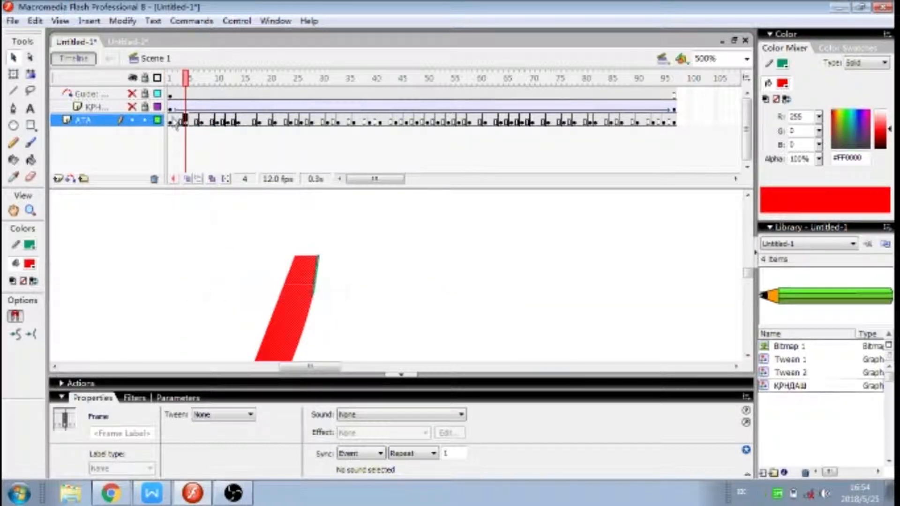
pyautogui.click(380, 277)
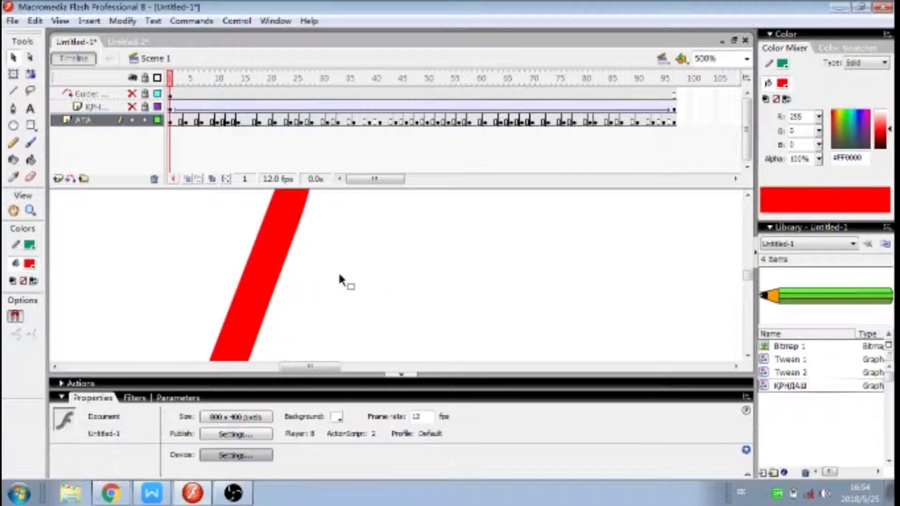
pyautogui.moveTo(213, 232); pyautogui.dragTo(392, 333)
pyautogui.press('Delete')
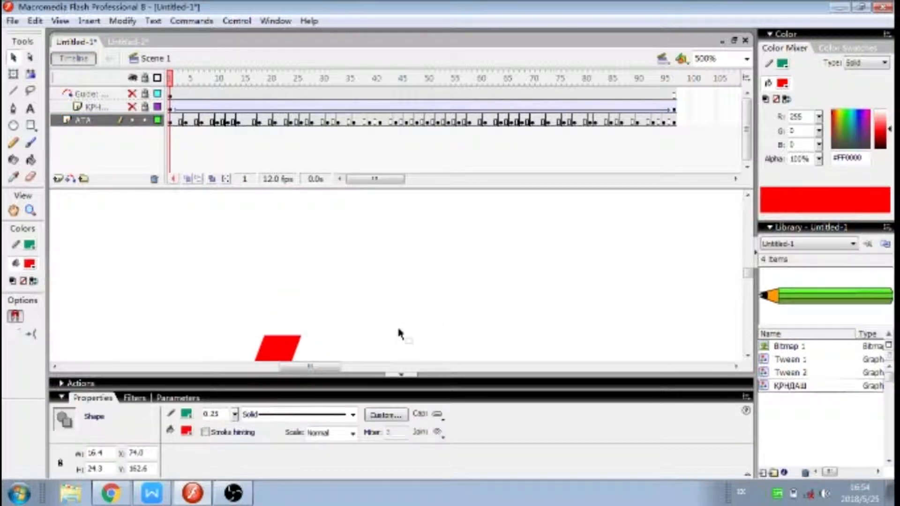
pyautogui.scroll(-3, 394, 325)
pyautogui.moveTo(200, 212); pyautogui.dragTo(385, 316)
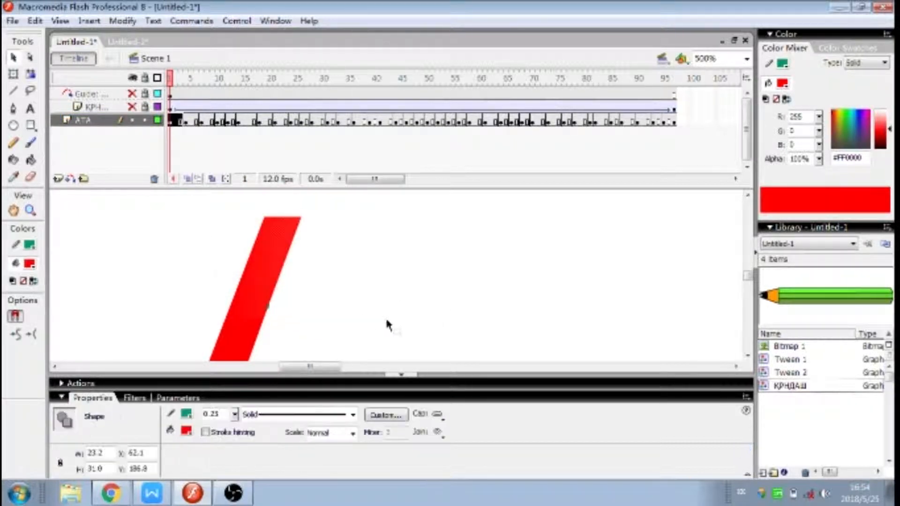
pyautogui.press('Delete')
# Trim the rest of the left leg in frame 1 down to a thin sliver at its foot
pyautogui.scroll(-3, 386, 319)
pyautogui.scroll(3, 313, 301)
pyautogui.moveTo(169, 231); pyautogui.dragTo(314, 352)
pyautogui.scroll(-3, 315, 357)
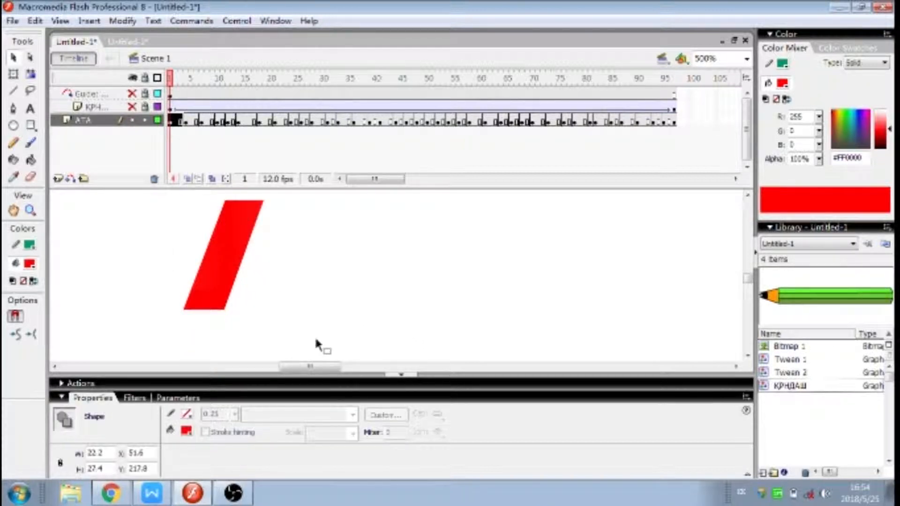
pyautogui.press('Delete')
pyautogui.moveTo(165, 258); pyautogui.dragTo(258, 302)
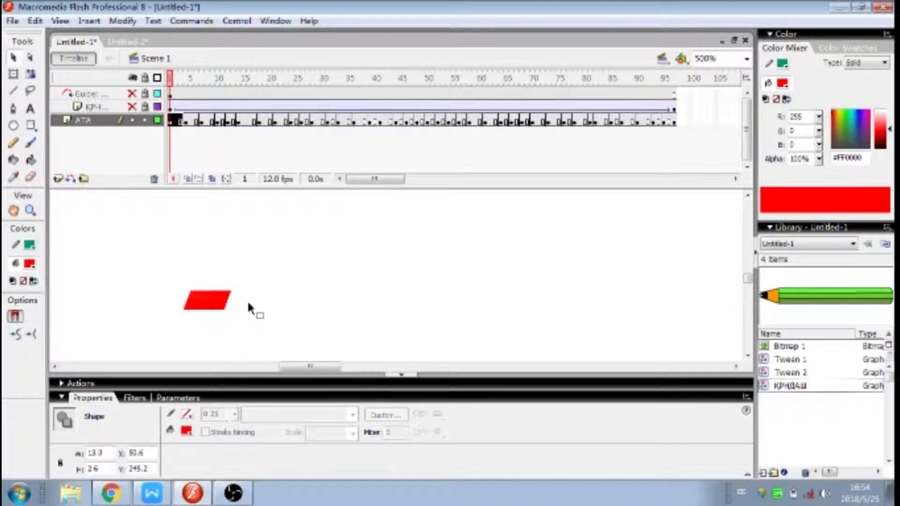
pyautogui.press('Delete')
# In frame 8, separate the first А's crossbar from its legs with dividing lines and delete the crossbar and leftover lines
pyautogui.moveTo(168, 77); pyautogui.dragTo(186, 75)
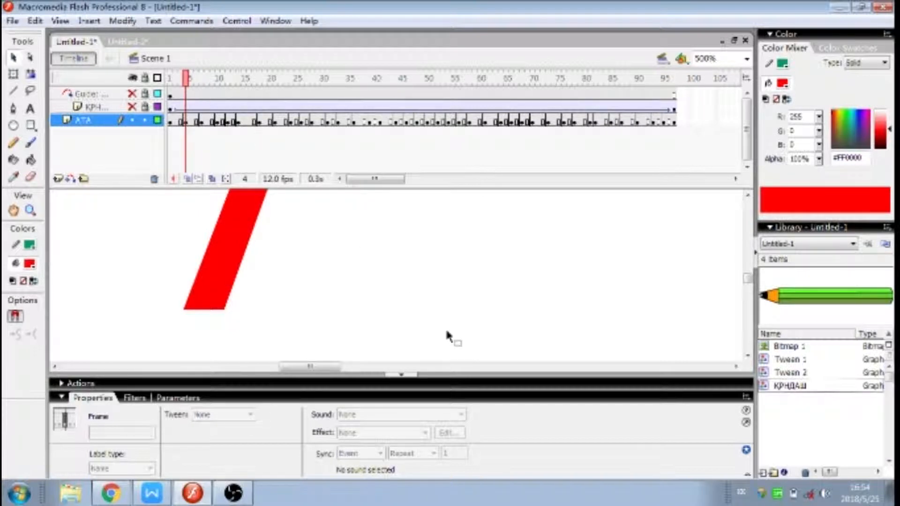
pyautogui.click(487, 282)
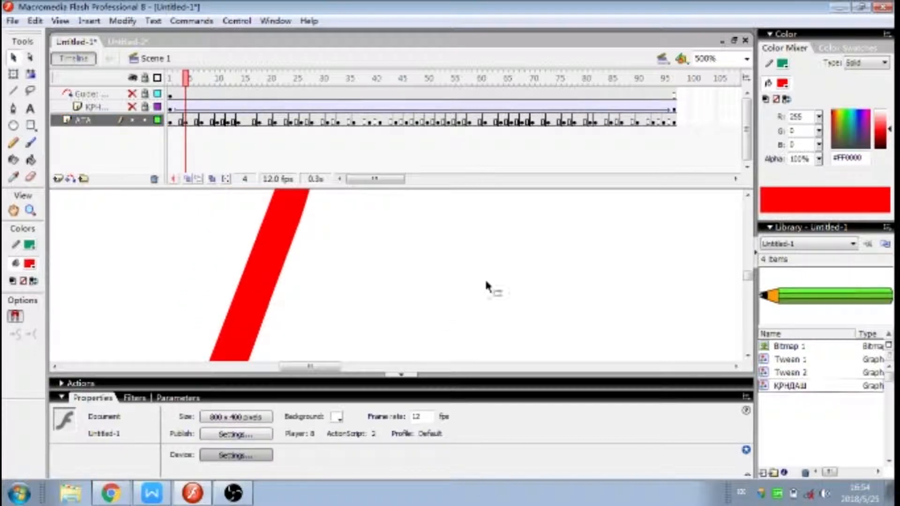
pyautogui.click(206, 122)
pyautogui.click(452, 252)
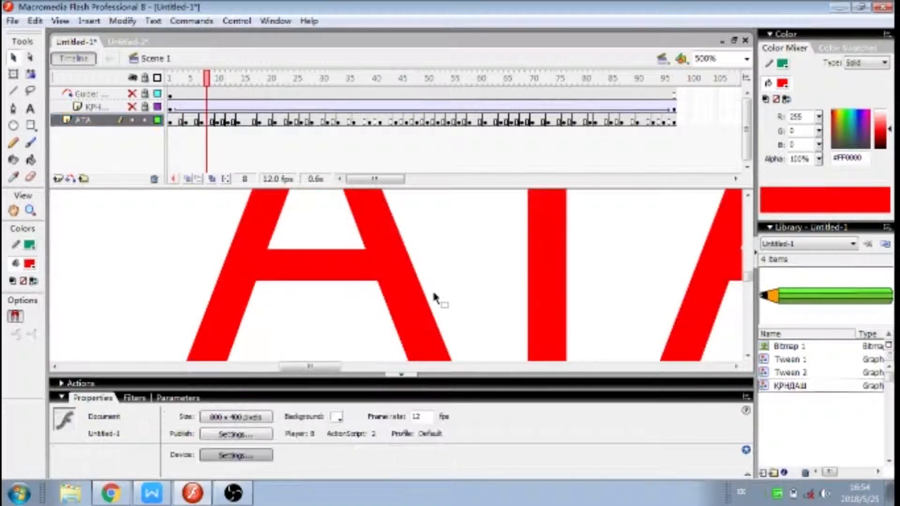
pyautogui.click(13, 90)
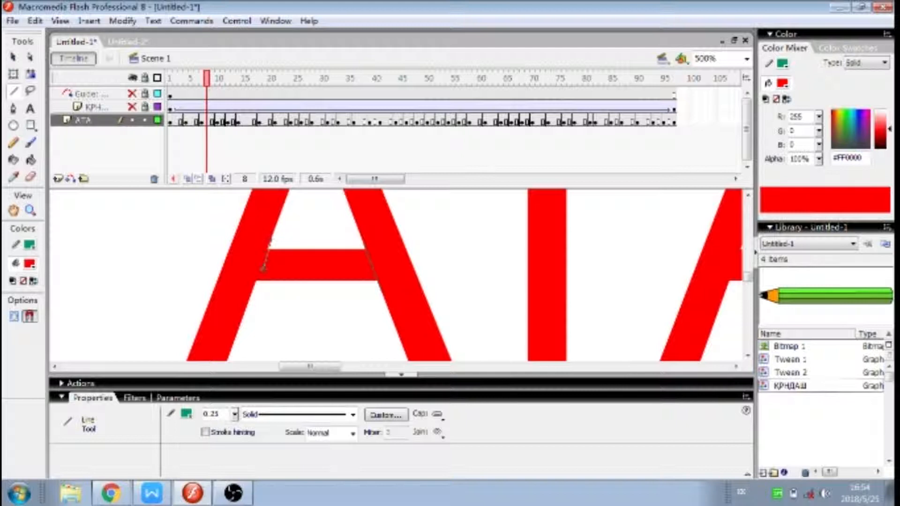
pyautogui.click(13, 56)
pyautogui.click(305, 265)
pyautogui.press('Delete')
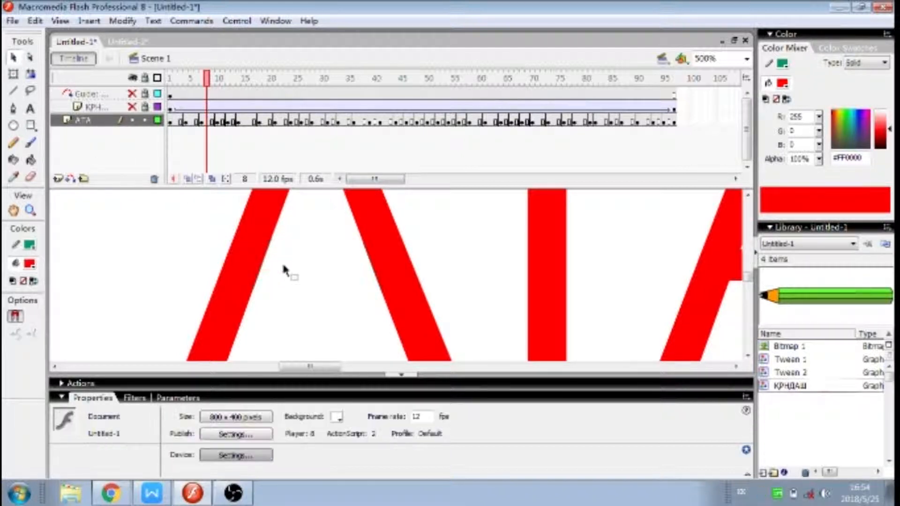
pyautogui.click(374, 273)
pyautogui.press('Delete')
# Delete all the letters after the first А in frame 8
pyautogui.scroll(1, 396, 344)
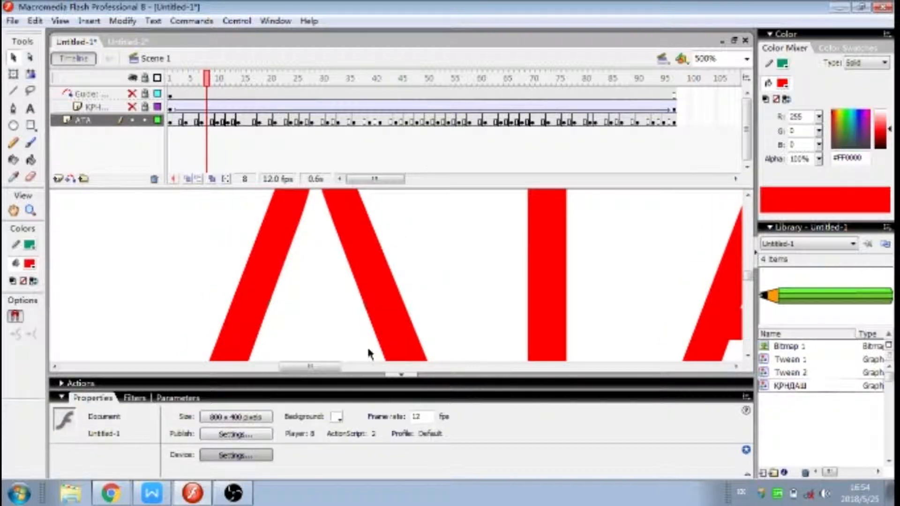
pyautogui.press('z')
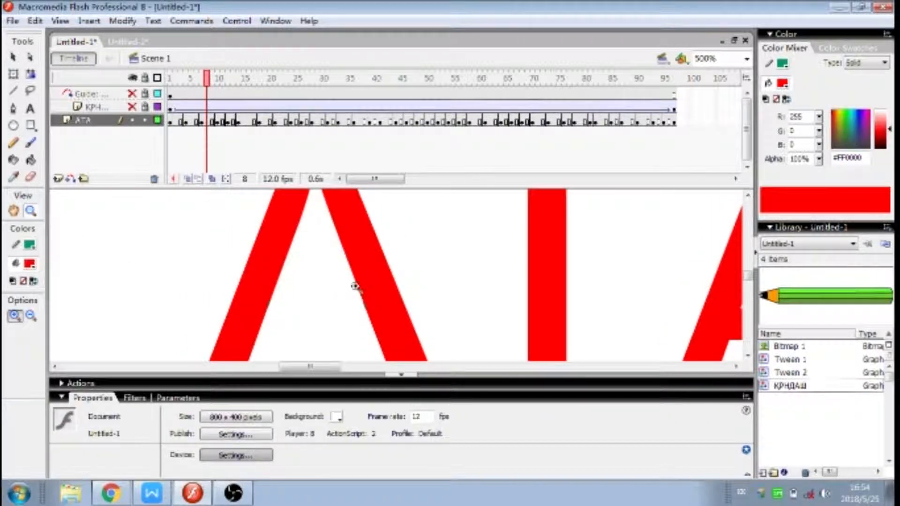
pyautogui.keyDown('alt'); pyautogui.click(408, 275); pyautogui.keyUp('alt')
pyautogui.keyDown('alt'); pyautogui.click(447, 291); pyautogui.keyUp('alt')
pyautogui.keyDown('alt'); pyautogui.click(452, 294); pyautogui.keyUp('alt')
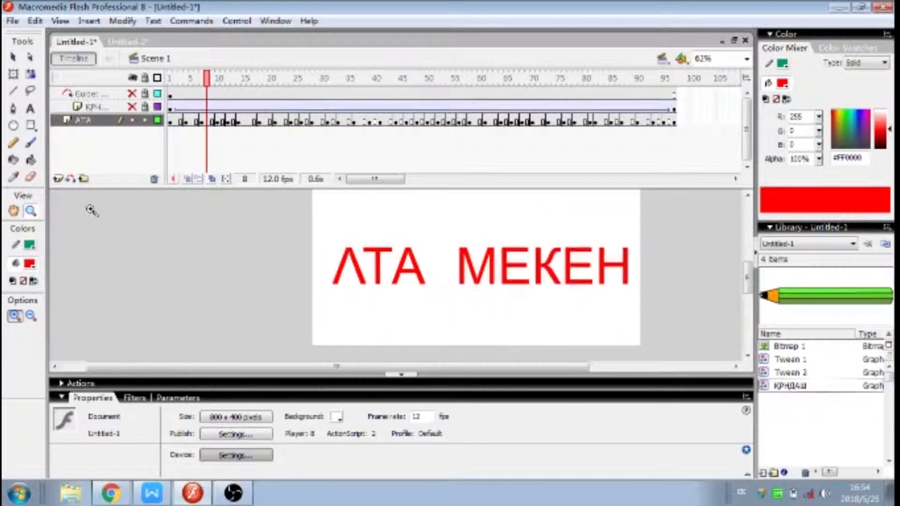
pyautogui.click(13, 56)
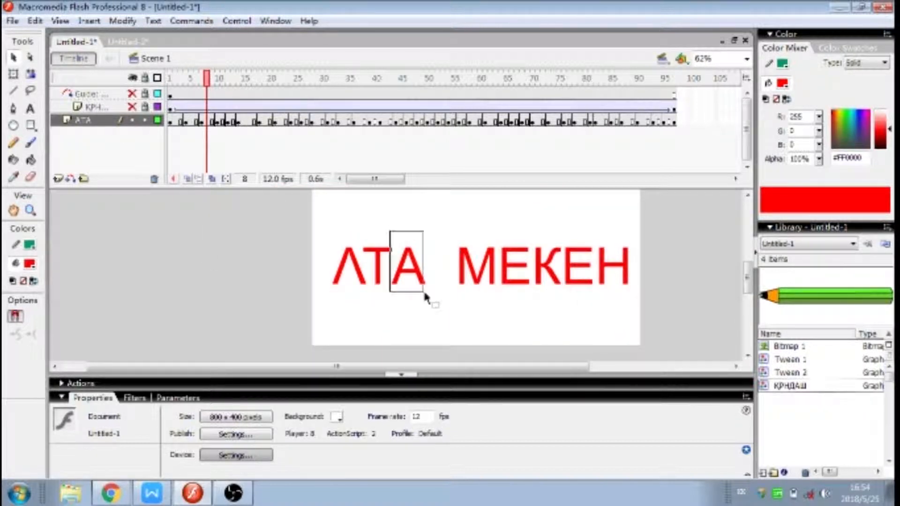
pyautogui.moveTo(424, 294); pyautogui.dragTo(425, 296)
pyautogui.press('Delete')
pyautogui.moveTo(361, 232); pyautogui.dragTo(373, 261)
pyautogui.press('Delete')
pyautogui.press('Delete')
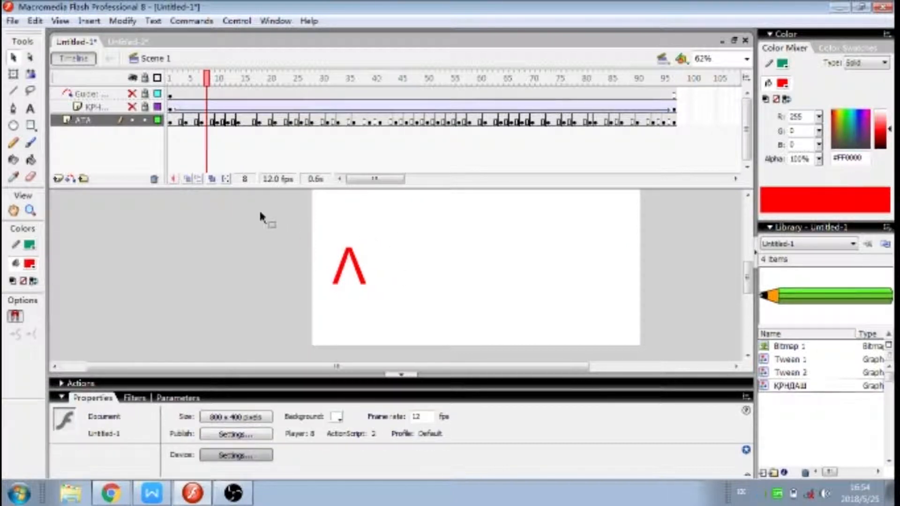
# In frame 10, delete the Т, the second А and МЕКЕН so only the first А is left
pyautogui.click(218, 123)
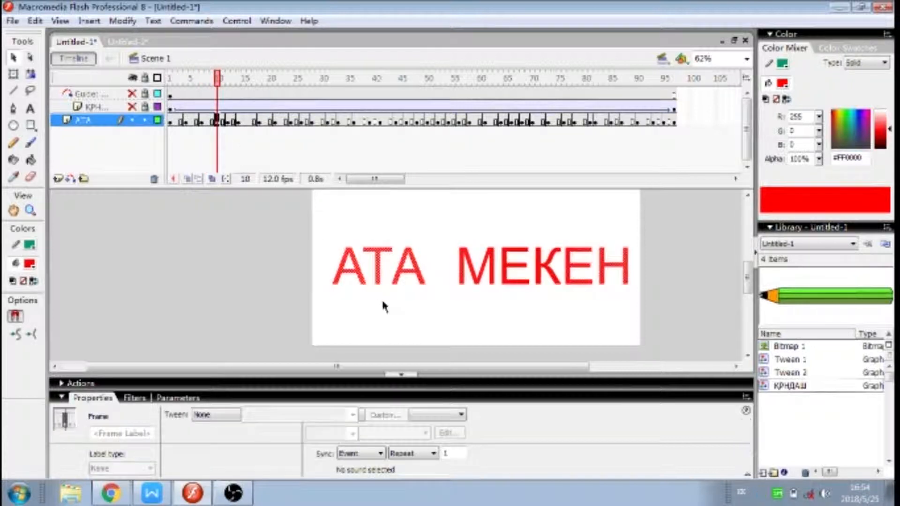
pyautogui.click(381, 303)
pyautogui.moveTo(359, 243); pyautogui.dragTo(587, 264)
pyautogui.click(533, 323)
pyautogui.moveTo(387, 232); pyautogui.dragTo(655, 308)
pyautogui.press('Delete')
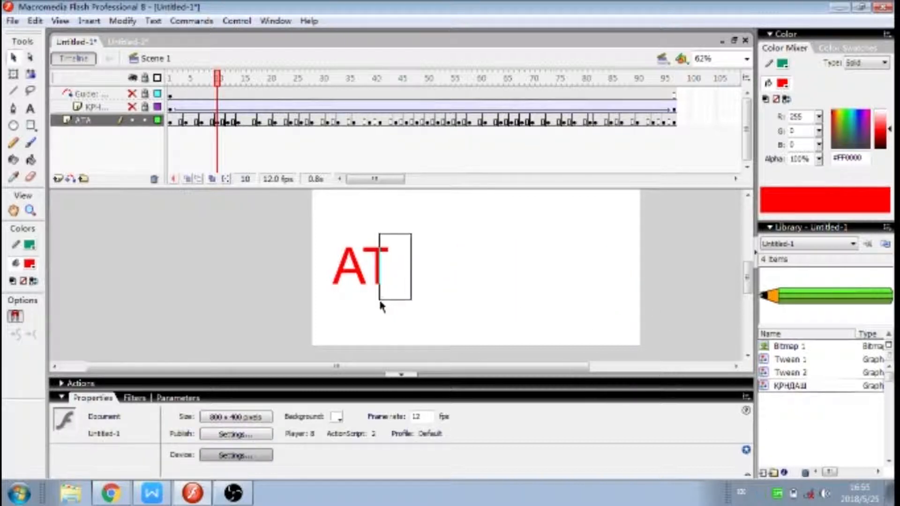
pyautogui.moveTo(372, 303); pyautogui.dragTo(373, 300)
pyautogui.press('Delete')
pyautogui.moveTo(383, 240); pyautogui.dragTo(364, 259)
pyautogui.press('Delete')
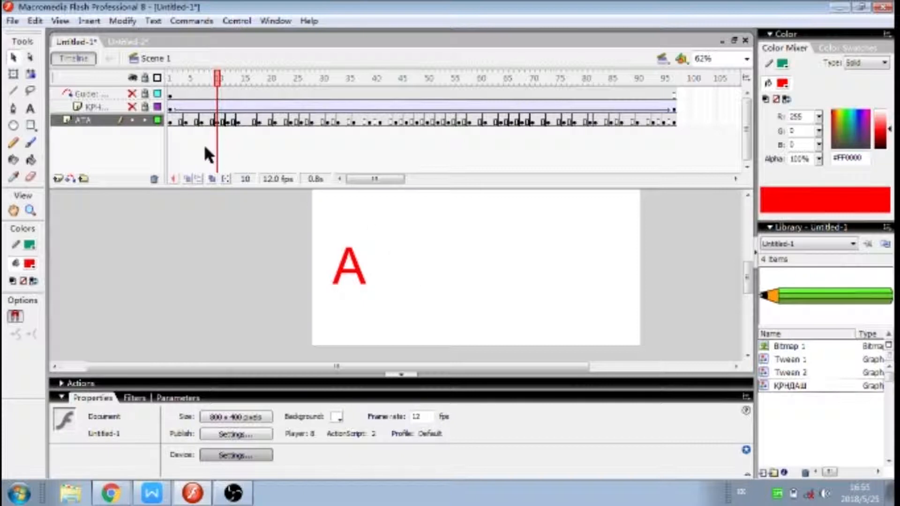
# Show the pencil layer and, in frame 12, delete everything after the first А except the start of the Т's bar
pyautogui.click(227, 122)
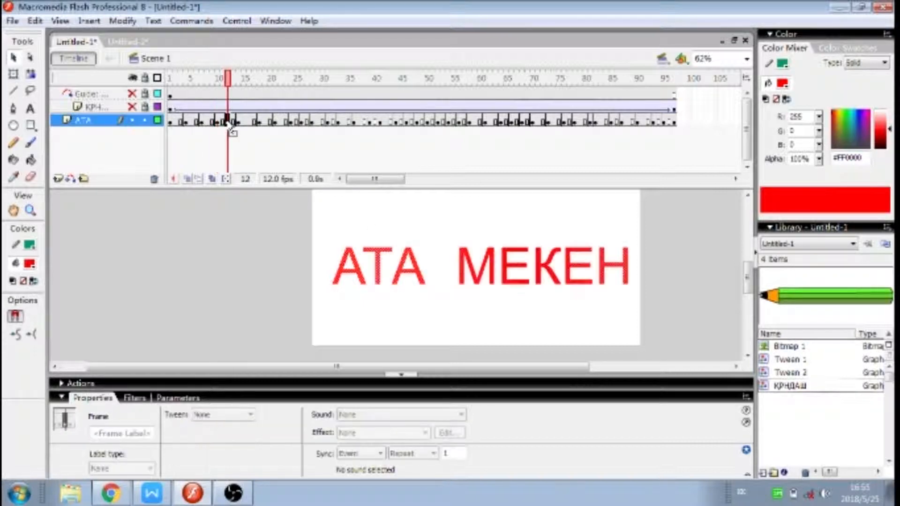
pyautogui.click(131, 107)
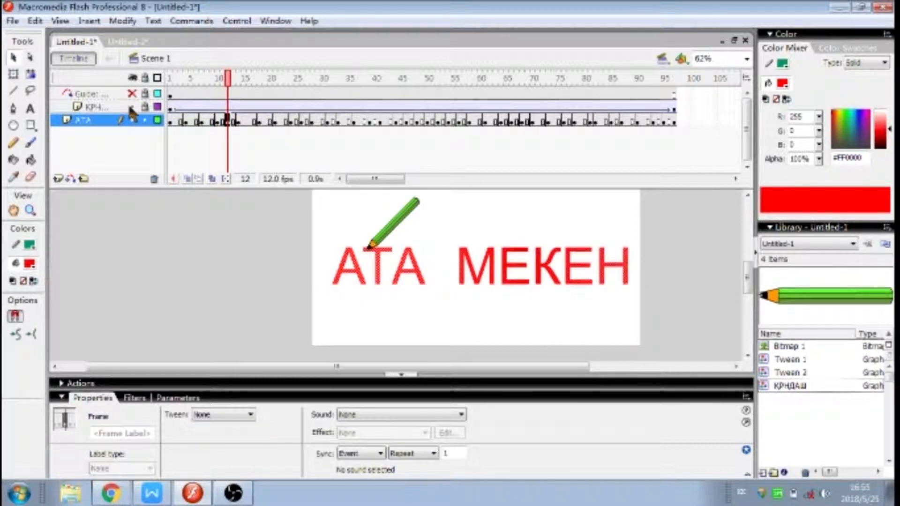
pyautogui.click(238, 121)
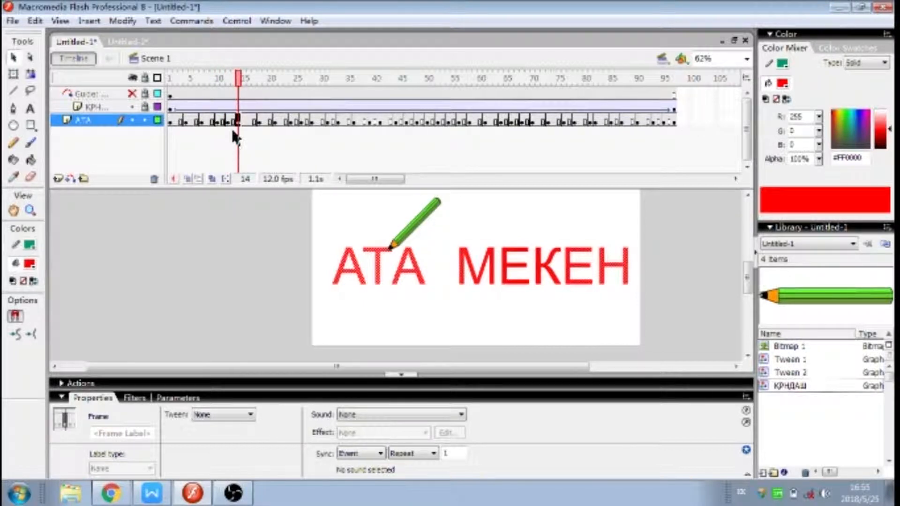
pyautogui.click(227, 120)
pyautogui.click(379, 301)
pyautogui.moveTo(676, 306); pyautogui.dragTo(367, 189)
pyautogui.press('Delete')
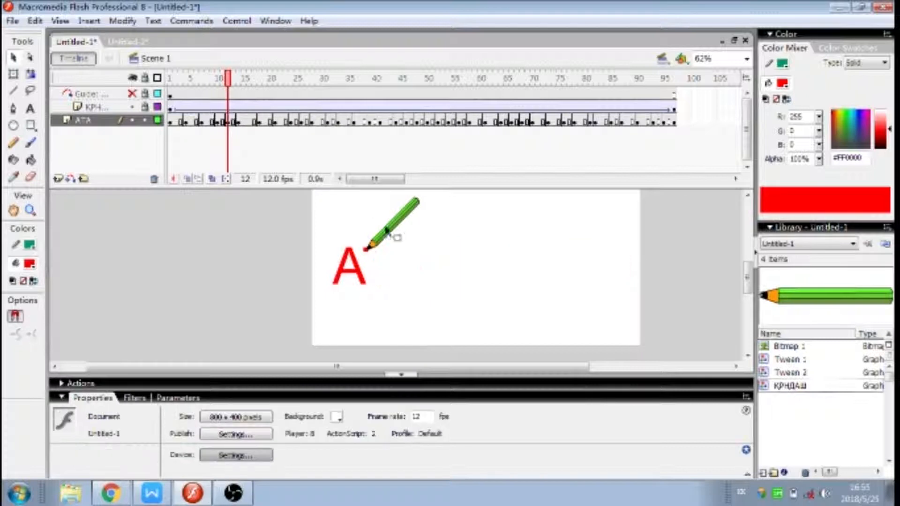
# In frame 14, delete the Т's stem and all following letters, keeping the first А and the Т's top bar
pyautogui.click(239, 121)
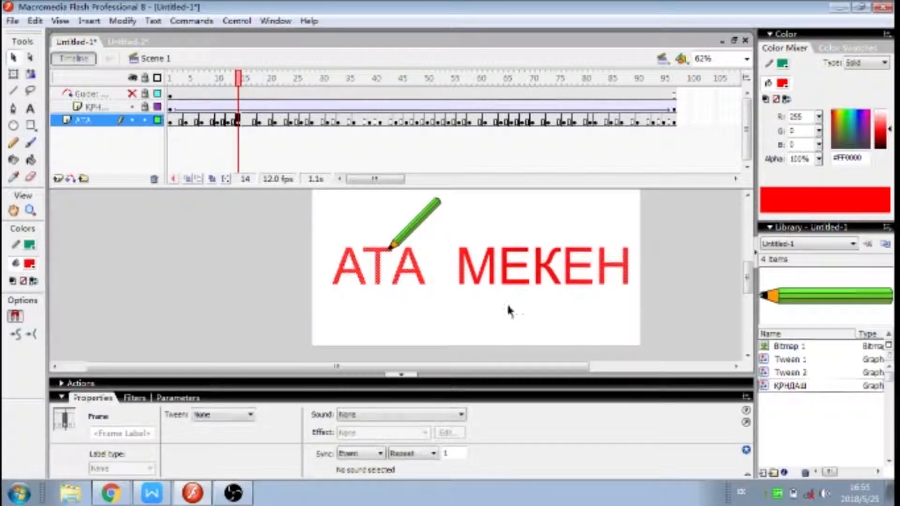
pyautogui.click(631, 317)
pyautogui.moveTo(644, 294); pyautogui.dragTo(416, 219)
pyautogui.press('Delete')
pyautogui.moveTo(463, 299); pyautogui.dragTo(403, 228)
pyautogui.press('Delete')
pyautogui.moveTo(365, 263); pyautogui.dragTo(367, 251)
pyautogui.press('Delete')
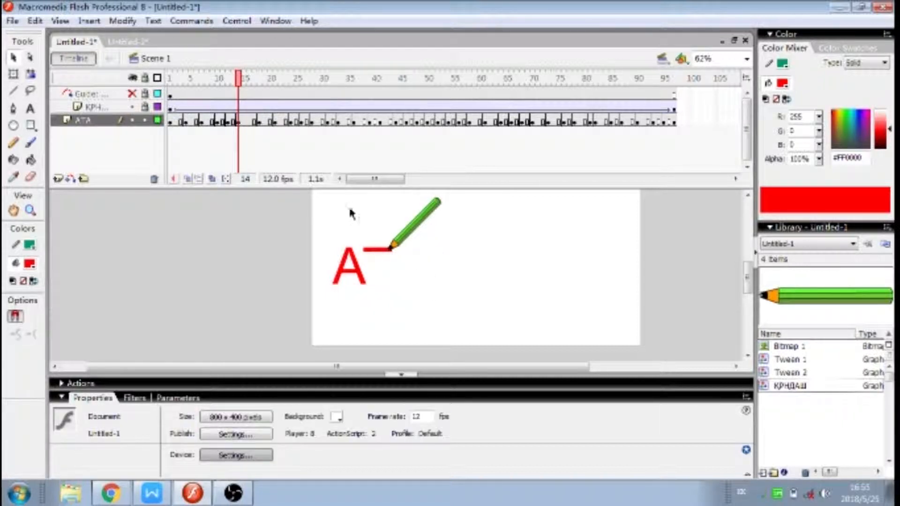
# In frame 18, delete the second А and МЕКЕН, keeping only АТ
pyautogui.click(259, 122)
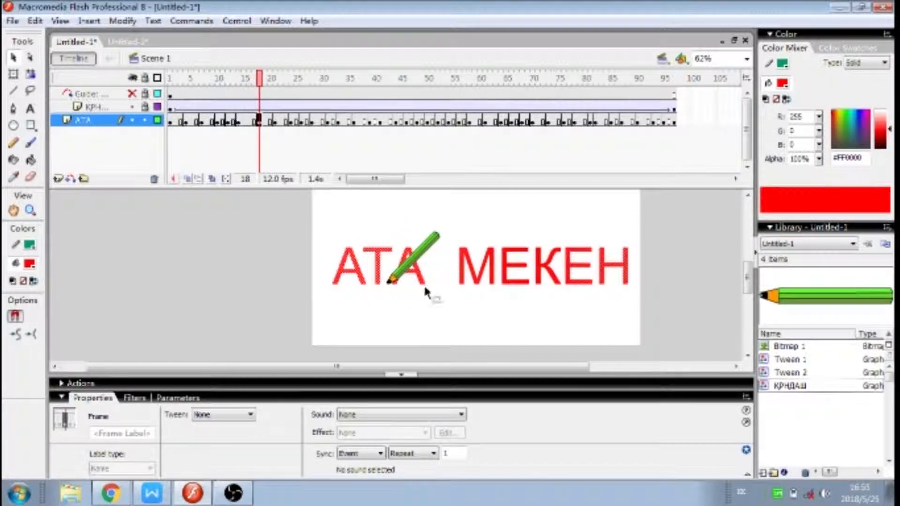
pyautogui.moveTo(394, 232)
pyautogui.mouseDown()
pyautogui.moveTo(597, 342)
pyautogui.moveTo(673, 328)
pyautogui.mouseUp()
pyautogui.press('Delete')
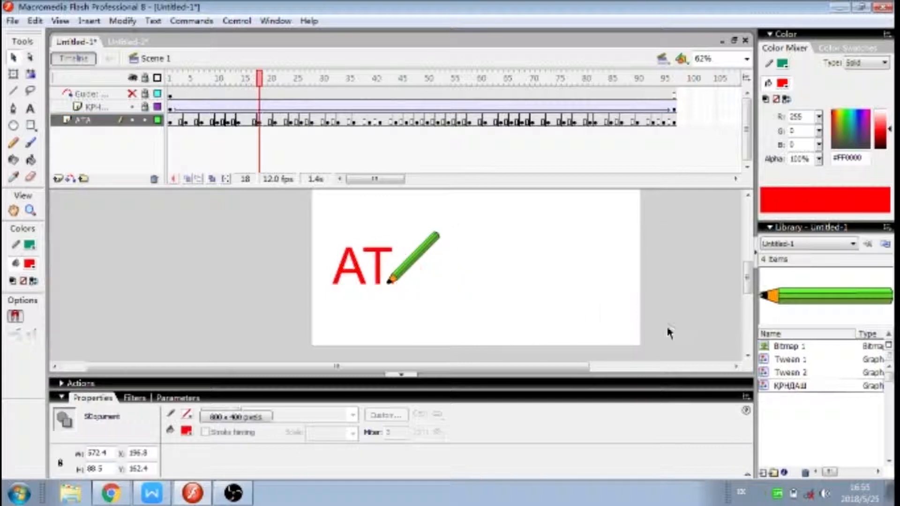
# In frame 21, delete МЕКЕН and the outer part of the second А's right leg
pyautogui.click(276, 122)
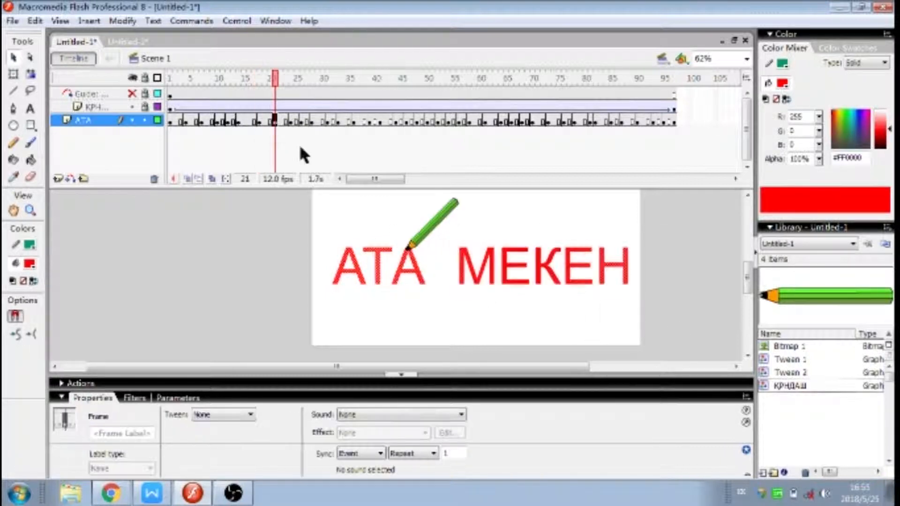
pyautogui.click(573, 311)
pyautogui.moveTo(441, 239); pyautogui.dragTo(675, 324)
pyautogui.press('Delete')
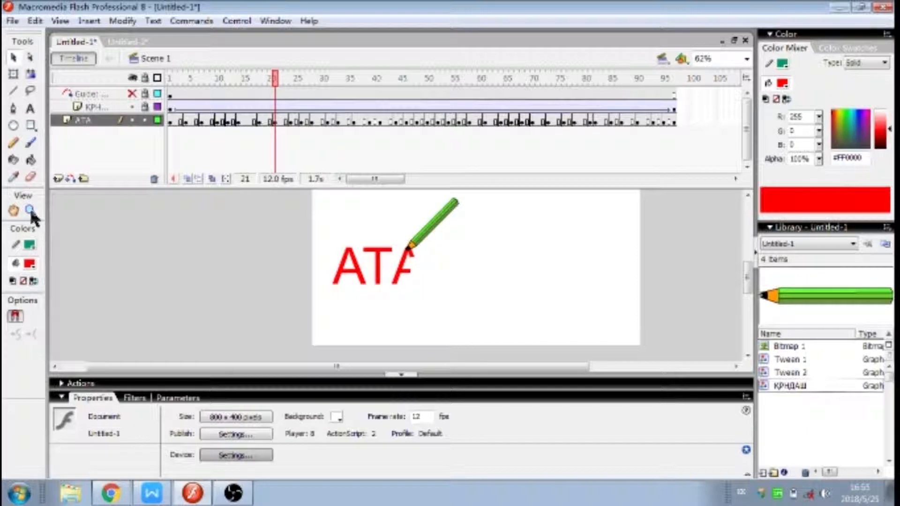
# Cut off and delete the second А's crossbar and the rest of its right leg in frame 21
pyautogui.hotkey('ctrl', '=')
pyautogui.hotkey('ctrl', '=')
pyautogui.click(15, 90)
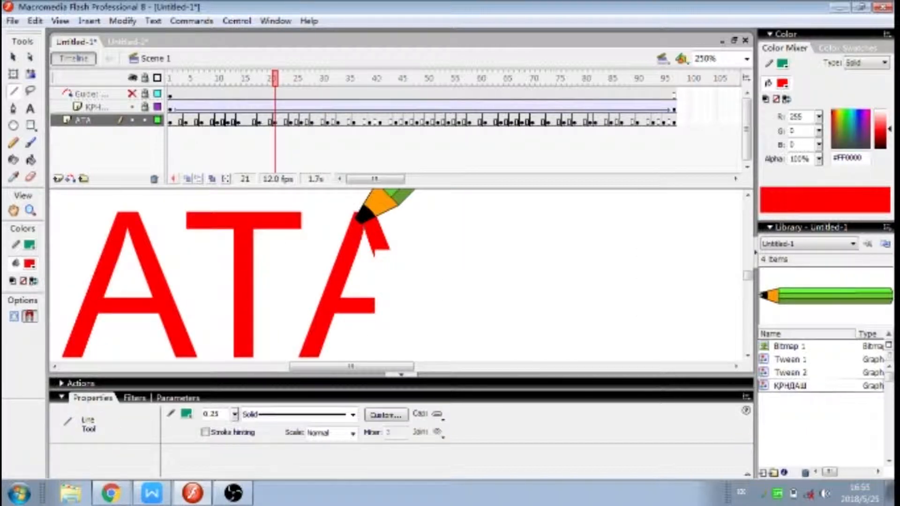
pyautogui.press('v')
pyautogui.click(378, 239)
pyautogui.press('Delete')
pyautogui.click(356, 306)
pyautogui.press('Delete')
pyautogui.click(366, 234)
pyautogui.press('Delete')
# In frame 24, separate the second А's crossbar from its legs with lines and delete it
pyautogui.click(291, 121)
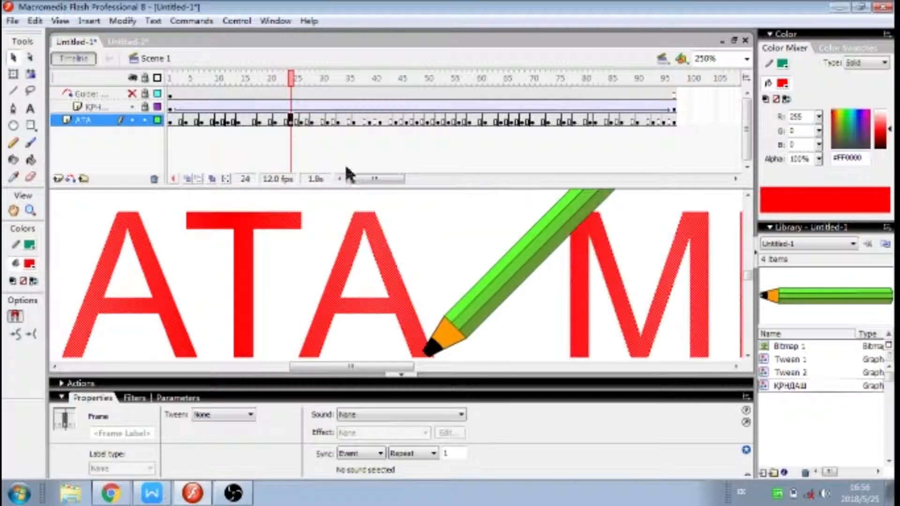
pyautogui.click(240, 205)
pyautogui.press('n')
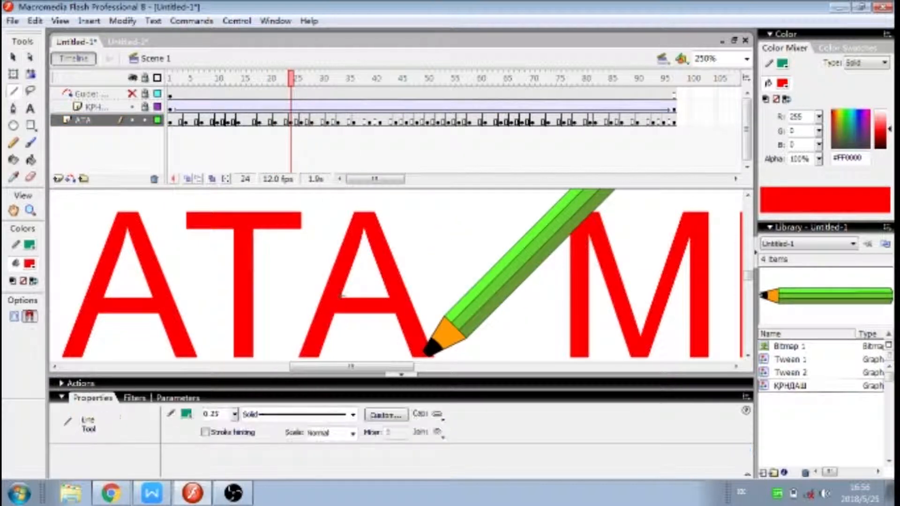
pyautogui.click(14, 58)
pyautogui.click(372, 309)
pyautogui.press('Delete')
pyautogui.click(401, 322)
# Delete МЕКЕН in frame 24
pyautogui.moveTo(382, 366); pyautogui.dragTo(432, 380)
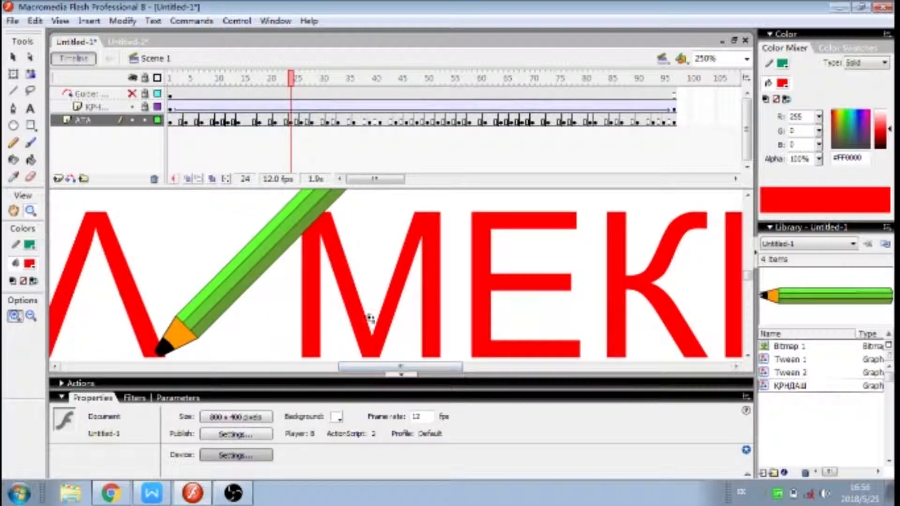
pyautogui.hotkey('ctrl', '-')
pyautogui.moveTo(328, 216); pyautogui.dragTo(732, 410)
pyautogui.press('Delete')
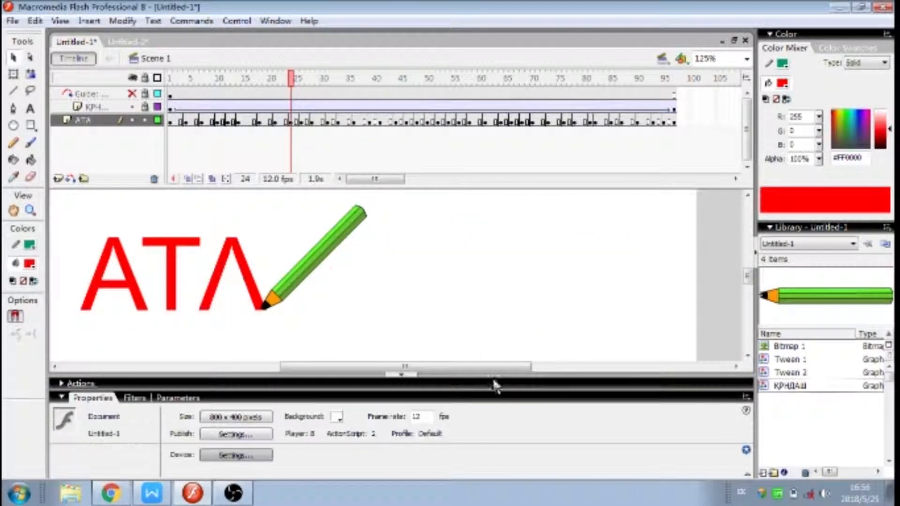
# Copy frame 24 of the АТА layer and paste it over the keyframe at frame 26
pyautogui.click(302, 122)
pyautogui.click(315, 123)
pyautogui.click(301, 123)
pyautogui.click(290, 122)
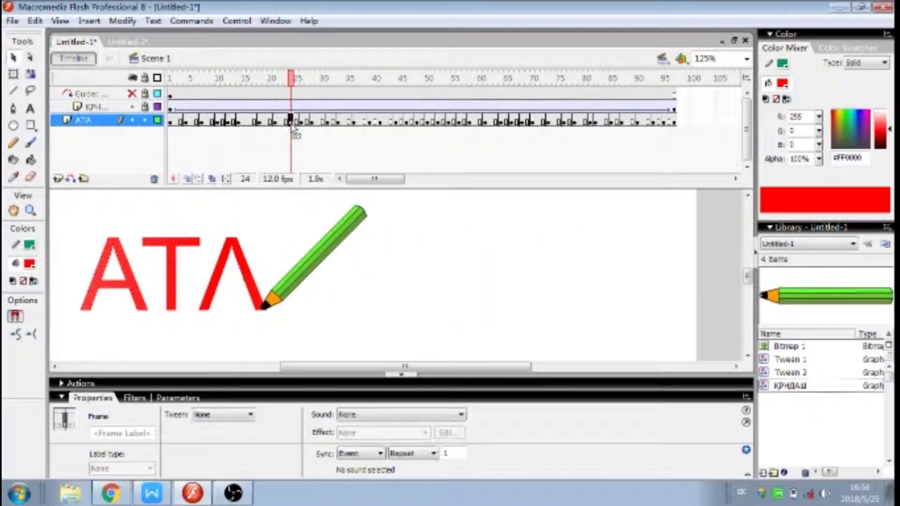
pyautogui.rightClick(292, 123)
pyautogui.click(330, 278)
pyautogui.rightClick(302, 123)
pyautogui.click(340, 292)
# In frame 31, delete ЕКЕН and the right part of the М
pyautogui.moveTo(304, 79); pyautogui.dragTo(312, 83)
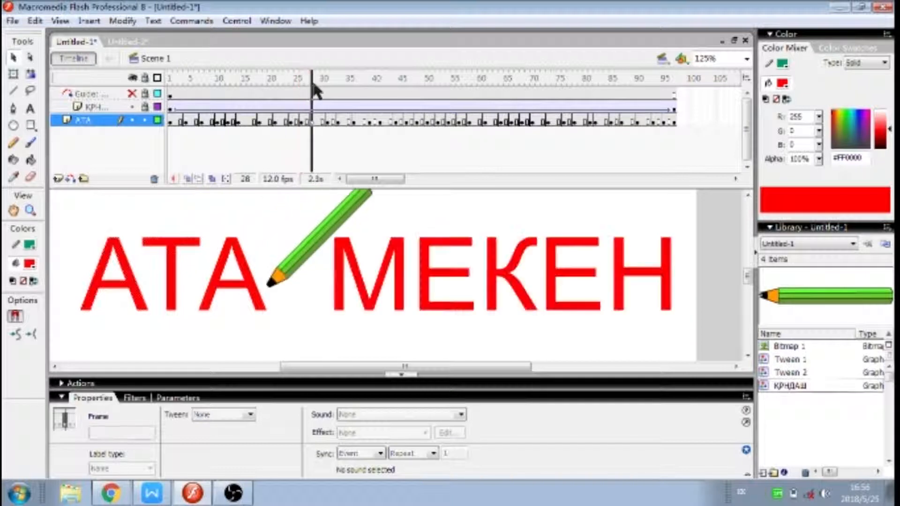
pyautogui.click(327, 123)
pyautogui.click(374, 222)
pyautogui.moveTo(364, 213); pyautogui.dragTo(691, 363)
pyautogui.press('Delete')
# Trim the rest of the М in frame 31 down to the foot of its left stem, below the pencil tip
pyautogui.moveTo(305, 226); pyautogui.dragTo(404, 277)
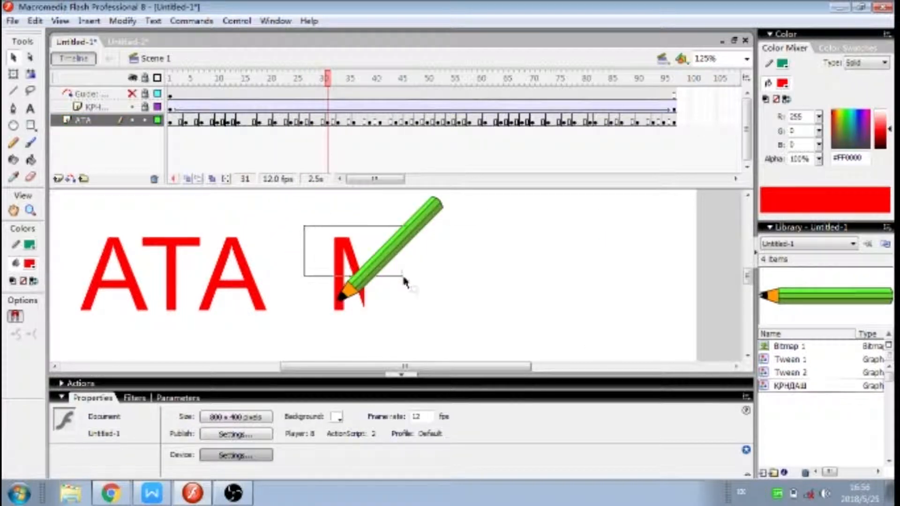
pyautogui.press('Delete')
pyautogui.moveTo(416, 319); pyautogui.dragTo(353, 269)
pyautogui.press('Delete')
pyautogui.moveTo(297, 261); pyautogui.dragTo(370, 298)
pyautogui.press('Delete')
pyautogui.moveTo(307, 278); pyautogui.dragTo(369, 303)
pyautogui.press('Delete')
# In frame 33, delete ЕКЕН and the part of the М beyond its left stem
pyautogui.click(339, 122)
pyautogui.moveTo(392, 201); pyautogui.dragTo(702, 329)
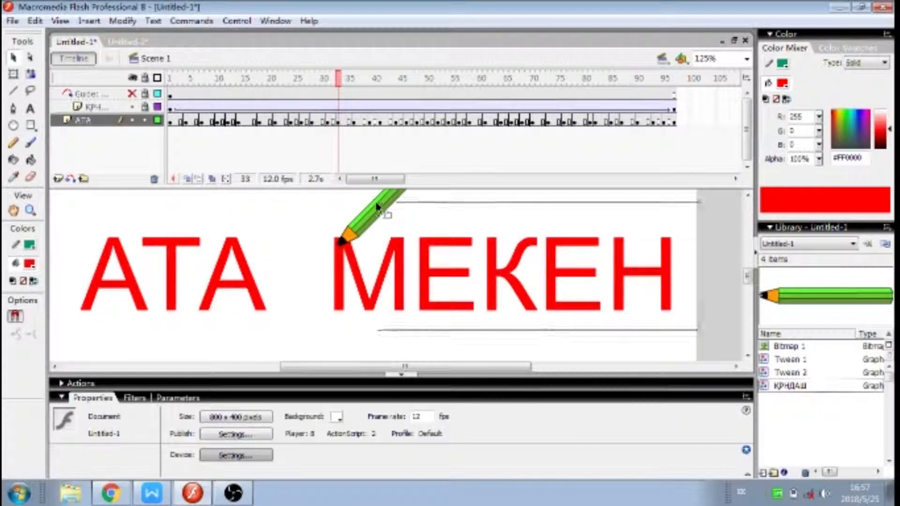
pyautogui.press('Delete')
pyautogui.moveTo(422, 305); pyautogui.dragTo(368, 221)
pyautogui.moveTo(464, 317)
pyautogui.mouseDown()
pyautogui.moveTo(350, 225)
pyautogui.moveTo(344, 205)
pyautogui.moveTo(428, 324)
pyautogui.mouseUp()
pyautogui.press('Delete')
# In the keyframes at 36, 39 and 41, delete the parts of МЕКЕН that lie ahead of the pencil
pyautogui.click(355, 121)
pyautogui.moveTo(365, 223)
pyautogui.mouseDown()
pyautogui.moveTo(694, 328)
pyautogui.moveTo(395, 201)
pyautogui.mouseUp()
pyautogui.press('Delete')
pyautogui.click(370, 121)
pyautogui.press('Delete')
pyautogui.moveTo(463, 315); pyautogui.dragTo(686, 340)
pyautogui.press('Delete')
pyautogui.click(380, 121)
pyautogui.press('Delete')
# In frame 44, delete everything after the М except the upper-left corner of the first Е
pyautogui.click(396, 121)
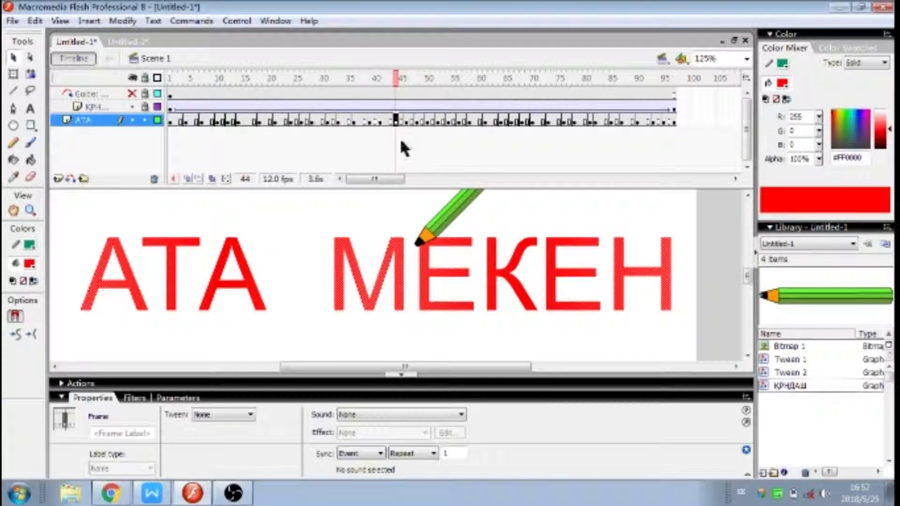
pyautogui.click(415, 219)
pyautogui.moveTo(411, 251); pyautogui.dragTo(701, 369)
pyautogui.press('Delete')
pyautogui.moveTo(427, 195); pyautogui.dragTo(705, 275)
pyautogui.press('Delete')
pyautogui.moveTo(497, 280); pyautogui.dragTo(413, 247)
pyautogui.press('Delete')
# In frame 46, delete everything after the М except the top bar of the first Е
pyautogui.click(406, 122)
pyautogui.click(416, 219)
pyautogui.moveTo(687, 231)
pyautogui.mouseDown()
pyautogui.moveTo(667, 326)
pyautogui.moveTo(484, 352)
pyautogui.mouseUp()
pyautogui.press('Delete')
pyautogui.moveTo(555, 337); pyautogui.dragTo(407, 245)
pyautogui.press('Delete')
# In frame 48, delete КЕН and the lower part of the first Е that lies ahead of the pencil
pyautogui.click(417, 121)
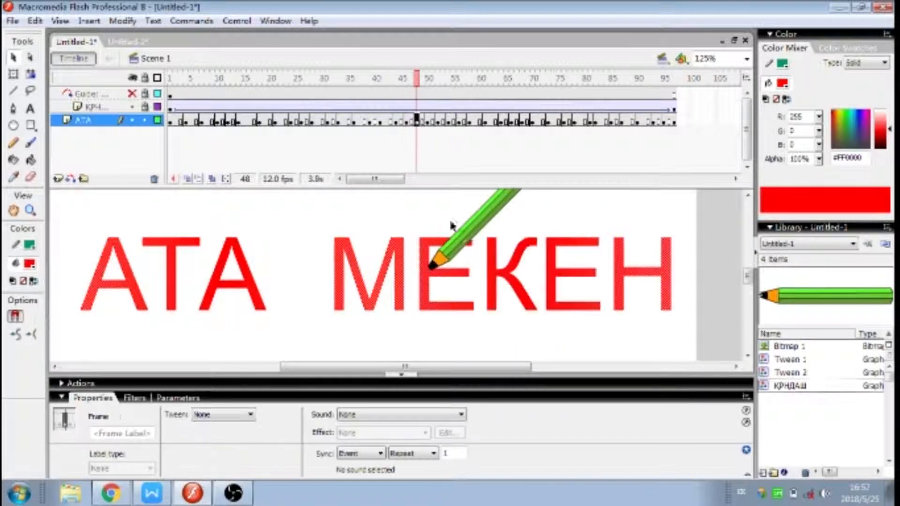
pyautogui.click(413, 254)
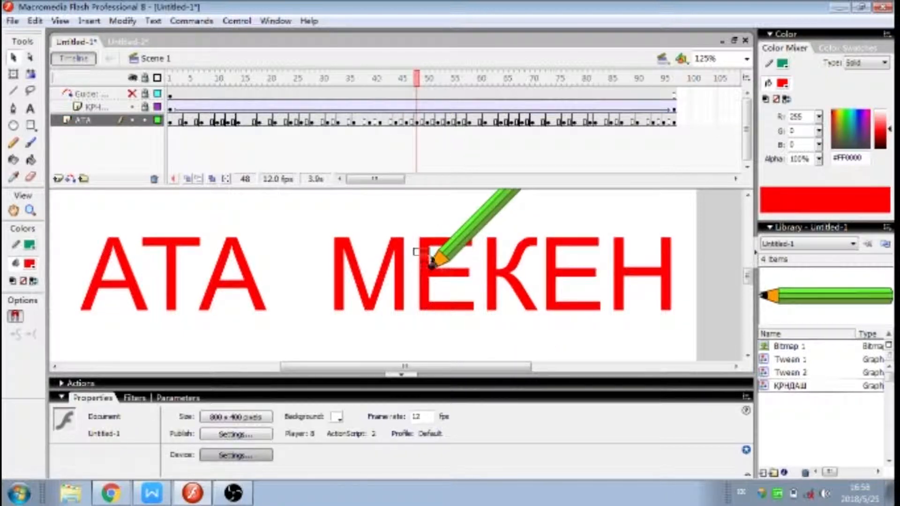
pyautogui.moveTo(411, 245); pyautogui.dragTo(441, 277)
pyautogui.click(31, 211)
pyautogui.click(374, 257)
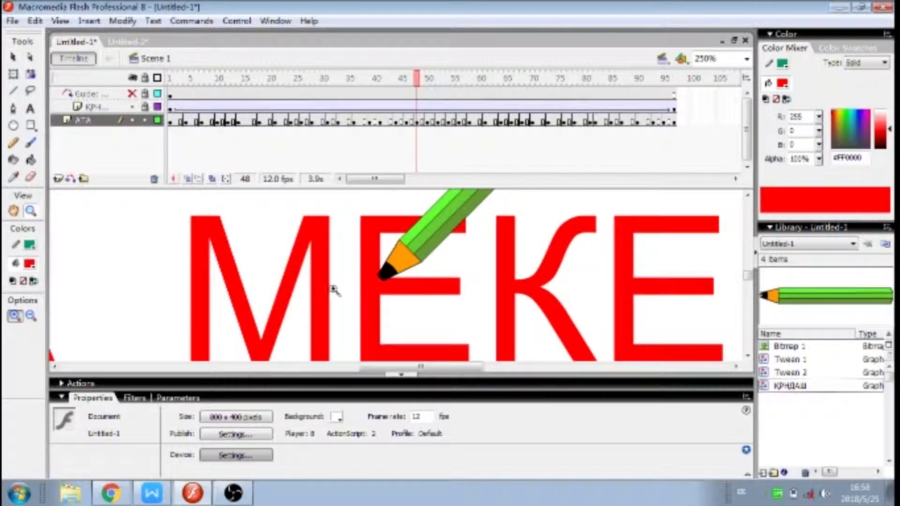
pyautogui.keyDown('alt'); pyautogui.click(359, 302); pyautogui.keyUp('alt')
pyautogui.press('v')
pyautogui.moveTo(679, 311); pyautogui.dragTo(453, 201)
pyautogui.press('Delete')
pyautogui.moveTo(489, 316); pyautogui.dragTo(383, 243)
pyautogui.press('Delete')
# In frame 50, draw cut lines along the bars of the first Е and delete its stem segments
pyautogui.click(428, 121)
pyautogui.click(392, 276)
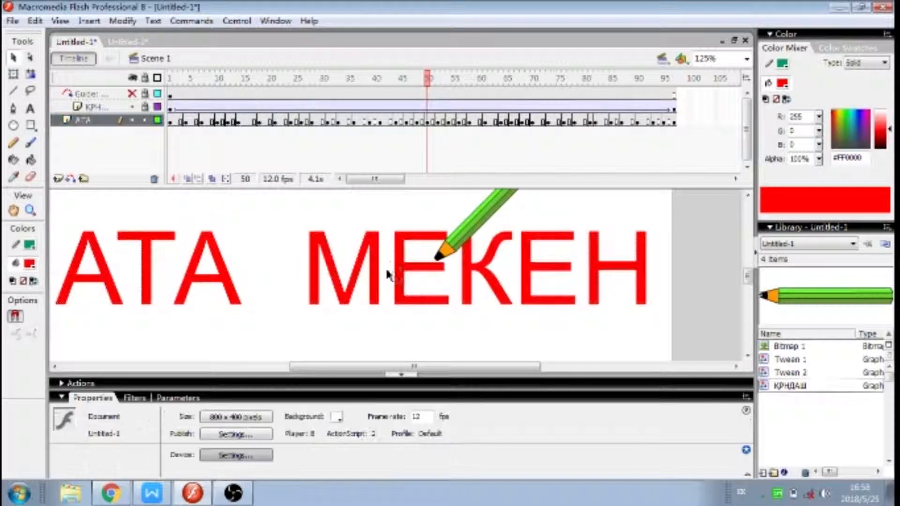
pyautogui.moveTo(396, 261); pyautogui.dragTo(389, 250)
pyautogui.click(30, 211)
pyautogui.click(426, 263)
pyautogui.click(14, 91)
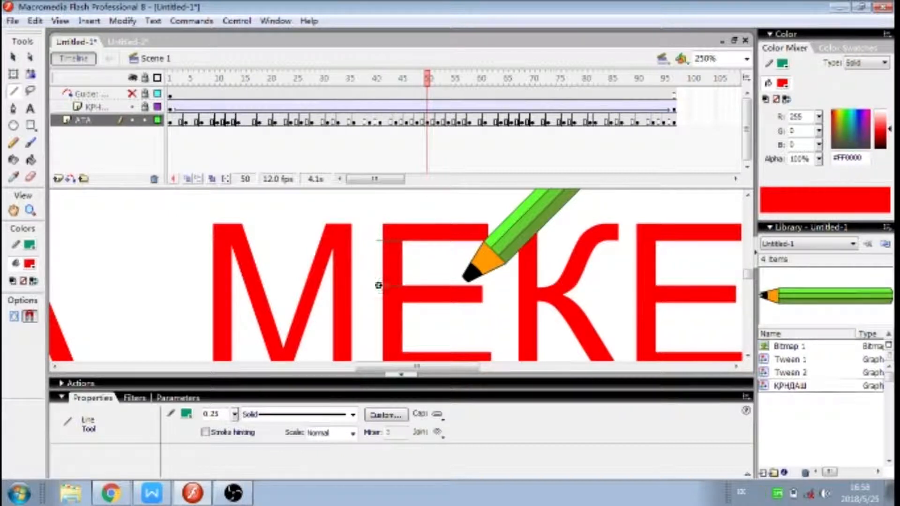
pyautogui.scroll(-3, 379, 285)
pyautogui.scroll(2, 363, 280)
pyautogui.press('v')
pyautogui.click(396, 270)
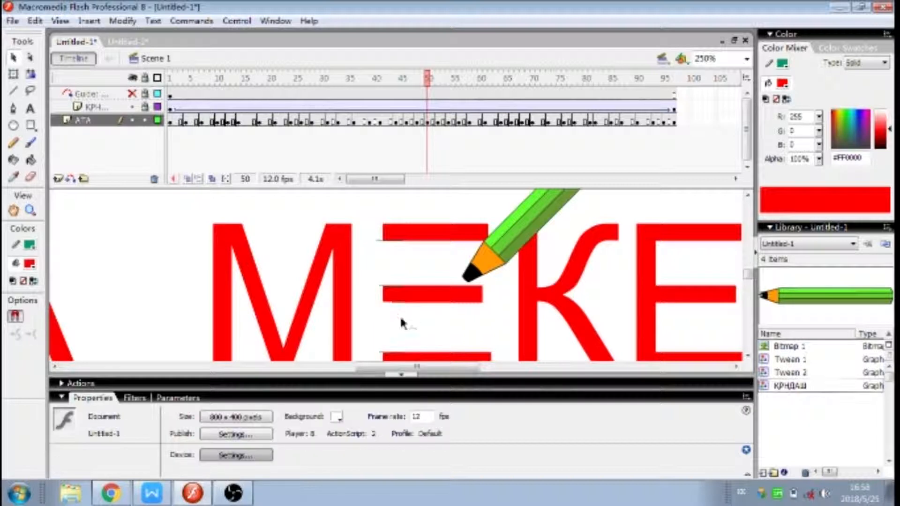
# Delete the bottom bar of the first Е in frame 50
pyautogui.scroll(3, 396, 310)
pyautogui.scroll(-3, 379, 297)
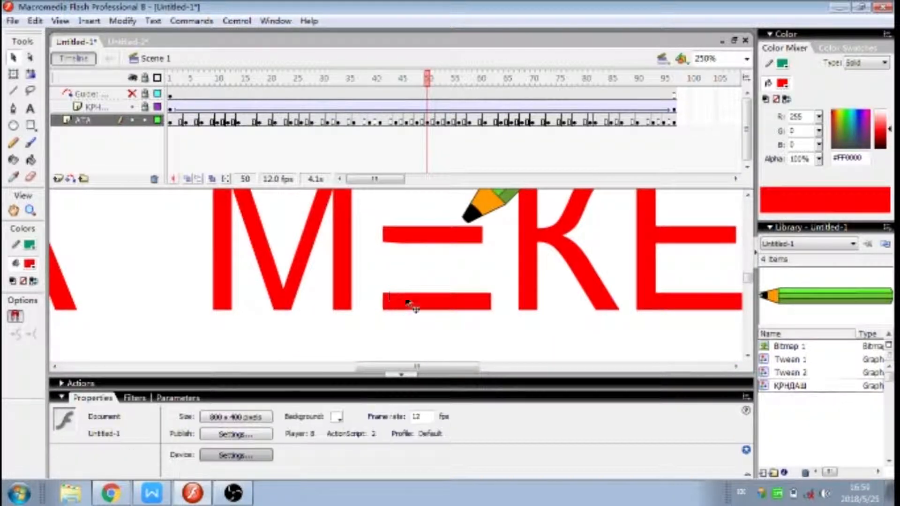
pyautogui.click(407, 303)
pyautogui.press('Delete')
# Copy frame 50 and paste it over frame 52
pyautogui.click(441, 123)
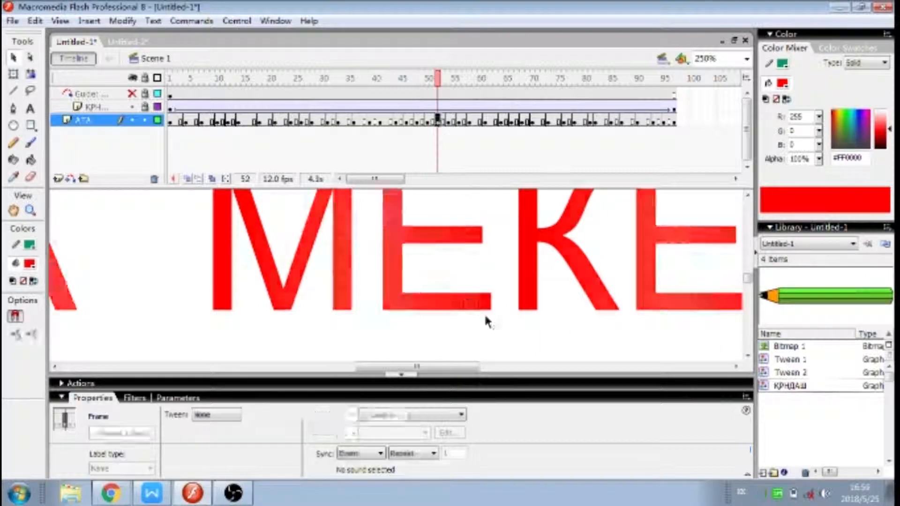
pyautogui.scroll(3, 497, 258)
pyautogui.click(438, 123)
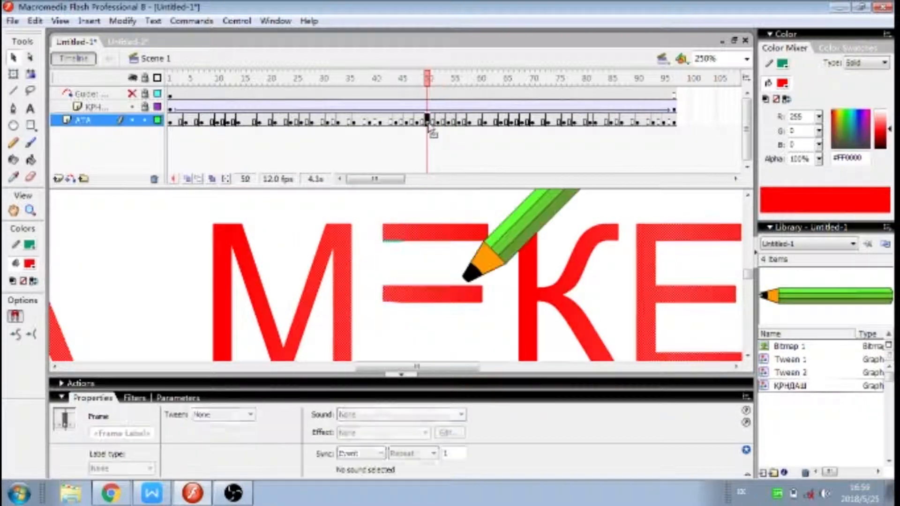
pyautogui.rightClick(437, 123)
pyautogui.click(488, 280)
pyautogui.rightClick(440, 122)
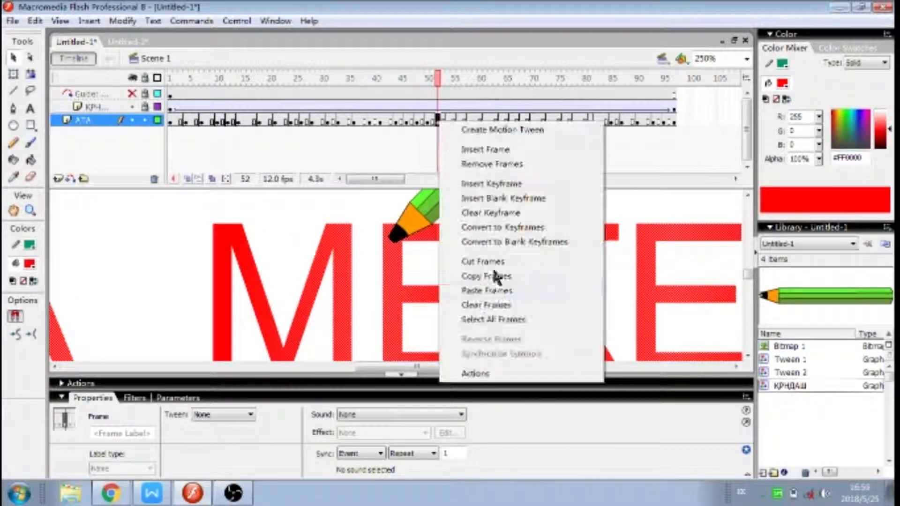
pyautogui.click(462, 287)
# In frame 52, delete the leftover cut line under the top bar of the first Е
pyautogui.click(392, 235)
pyautogui.click(389, 243)
pyautogui.press('Delete')
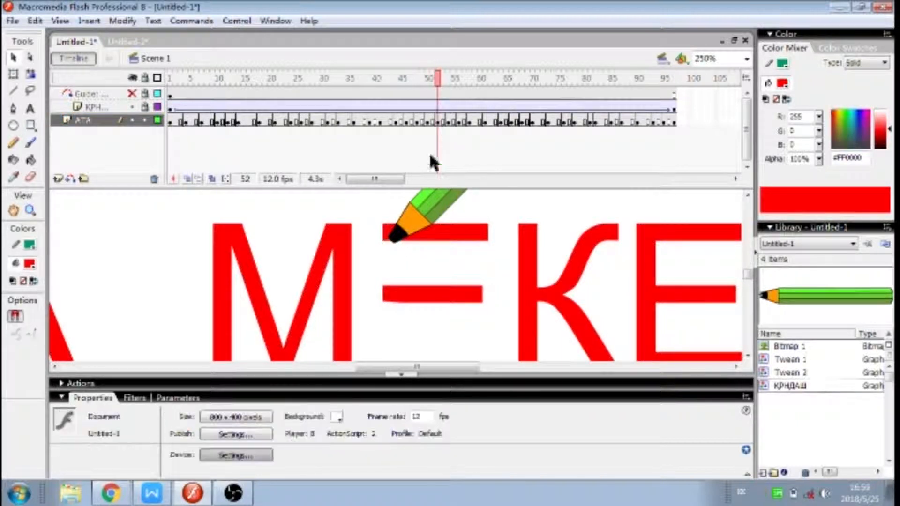
# In frame 54, delete the bottom bar of the first Е and the letters КЕН
pyautogui.click(449, 123)
pyautogui.click(477, 319)
pyautogui.scroll(-2, 497, 262)
pyautogui.moveTo(502, 224)
pyautogui.mouseDown()
pyautogui.moveTo(480, 249)
pyautogui.moveTo(406, 279)
pyautogui.mouseUp()
pyautogui.press('Delete')
pyautogui.click(460, 123)
pyautogui.click(518, 285)
pyautogui.click(449, 123)
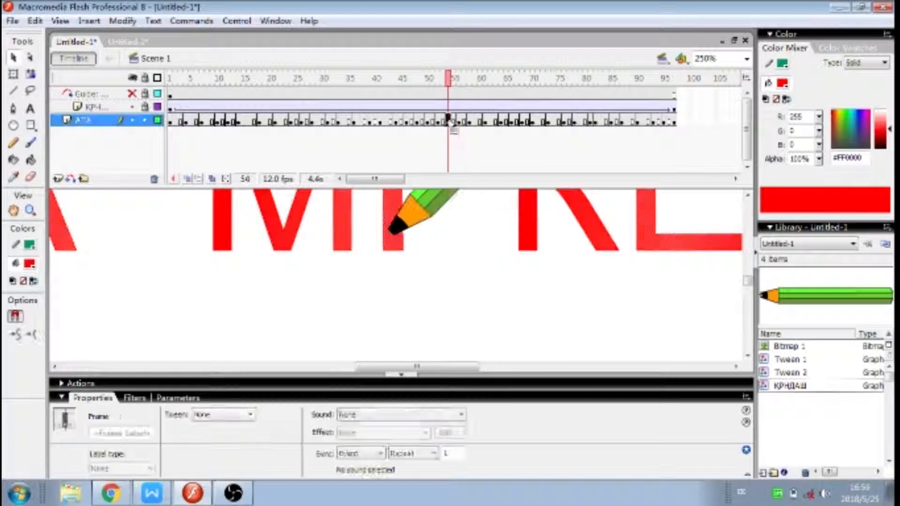
pyautogui.click(498, 291)
pyautogui.scroll(3, 501, 262)
pyautogui.moveTo(504, 215); pyautogui.dragTo(773, 378)
pyautogui.press('Delete')
# In frame 56, delete КЕН after the first Е
pyautogui.click(459, 123)
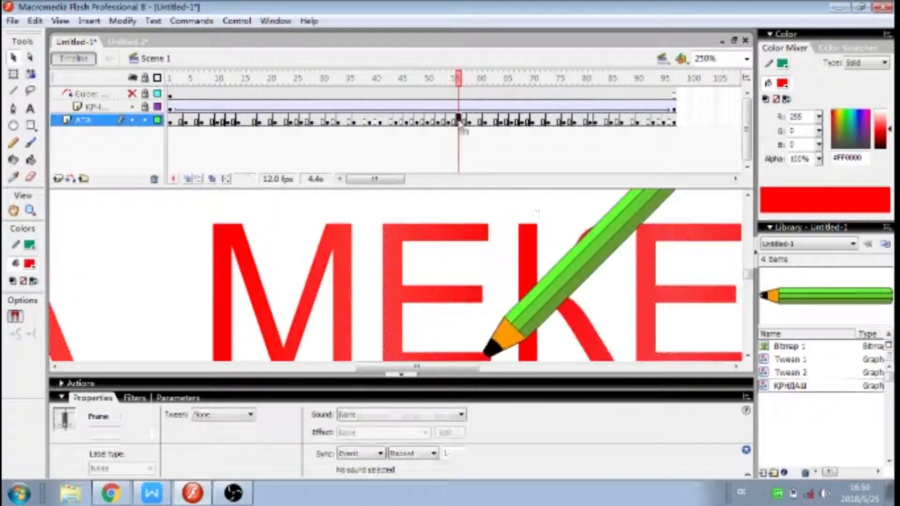
pyautogui.click(31, 211)
pyautogui.keyDown('alt'); pyautogui.click(635, 279); pyautogui.keyUp('alt')
pyautogui.press('v')
pyautogui.moveTo(570, 217); pyautogui.dragTo(353, 337)
pyautogui.press('Delete')
# In frames 58 and 61, delete the parts of КЕН that lie ahead of the pencil
pyautogui.click(470, 123)
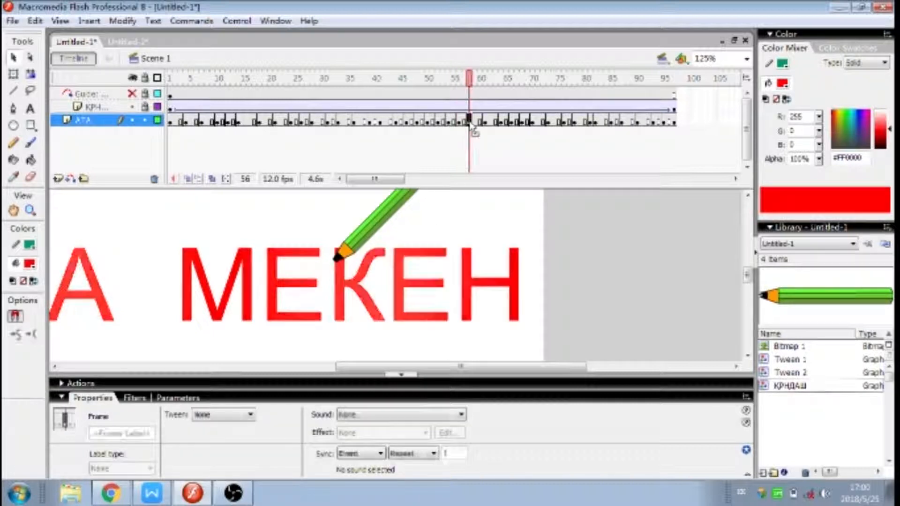
pyautogui.moveTo(587, 243); pyautogui.dragTo(349, 353)
pyautogui.press('Delete')
pyautogui.moveTo(402, 322); pyautogui.dragTo(332, 258)
pyautogui.press('Delete')
pyautogui.moveTo(610, 218); pyautogui.dragTo(344, 365)
pyautogui.press('Delete')
# Copy frame 61 and paste it over frame 64
pyautogui.click(501, 123)
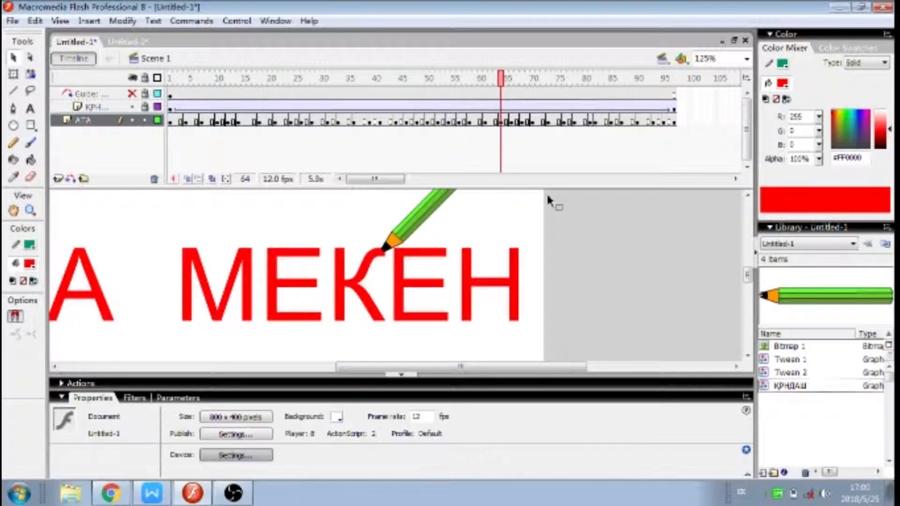
pyautogui.click(485, 122)
pyautogui.rightClick(485, 122)
pyautogui.press('Escape')
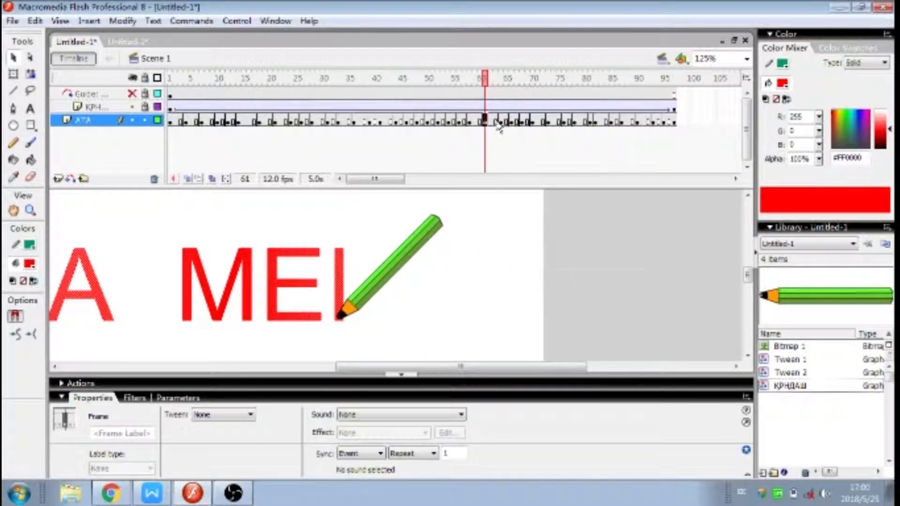
pyautogui.rightClick(501, 122)
pyautogui.click(554, 293)
# In frame 66, delete ЕН and select the lower leg of the К
pyautogui.click(511, 122)
pyautogui.moveTo(557, 213); pyautogui.dragTo(391, 357)
pyautogui.press('Delete')
pyautogui.moveTo(425, 336); pyautogui.dragTo(357, 297)
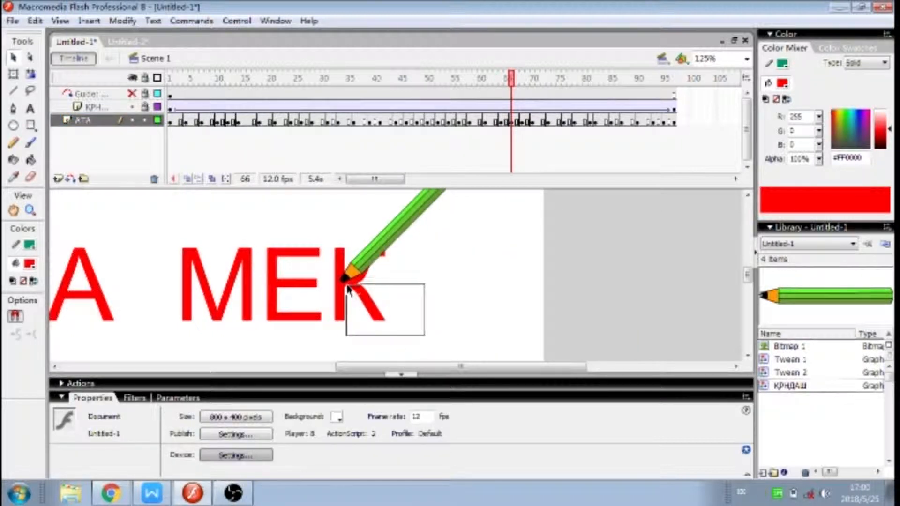
pyautogui.hotkey('ctrl', 'z')
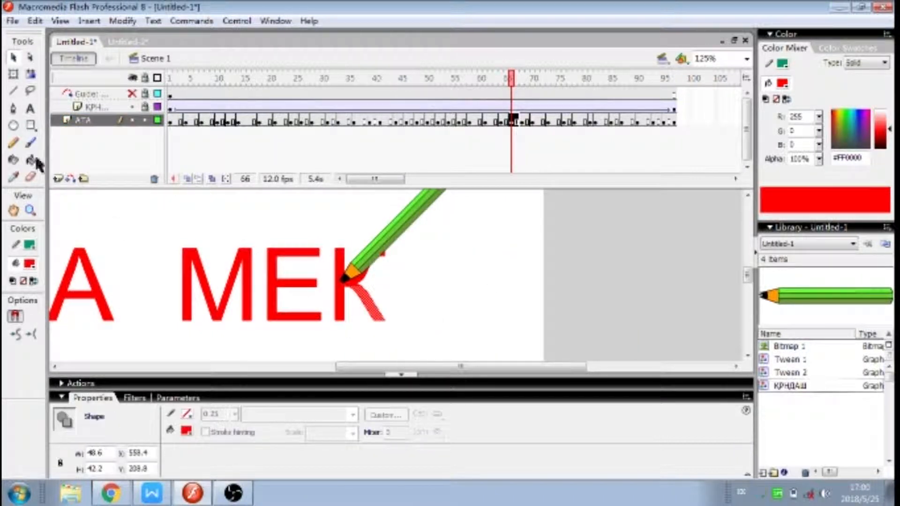
# Draw a cut line where the К's lower leg joins its upper arm in frame 66 and delete the leg
pyautogui.click(371, 290)
pyautogui.click(371, 290)
pyautogui.click(12, 91)
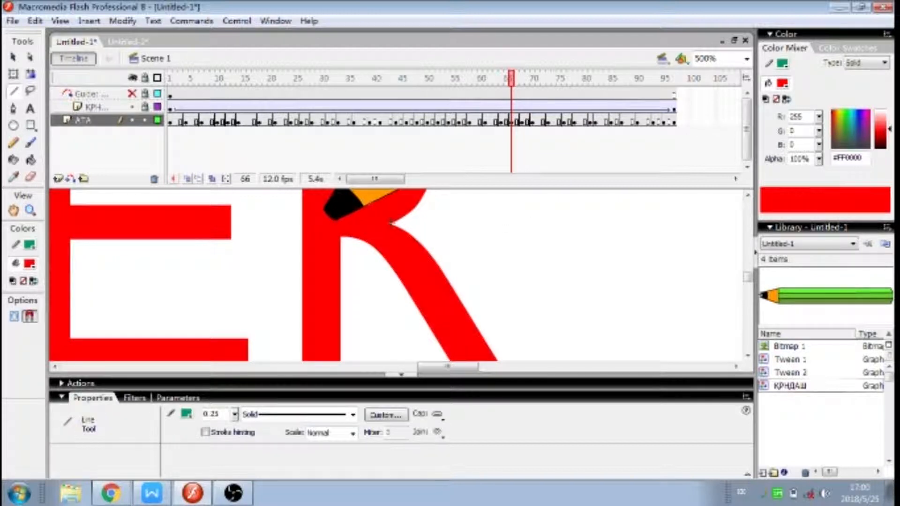
pyautogui.press('v')
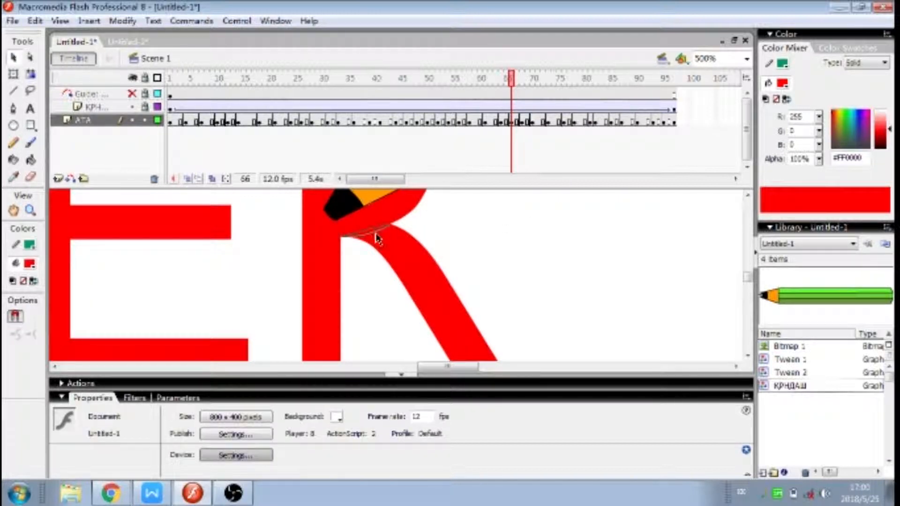
pyautogui.click(422, 302)
pyautogui.press('Delete')
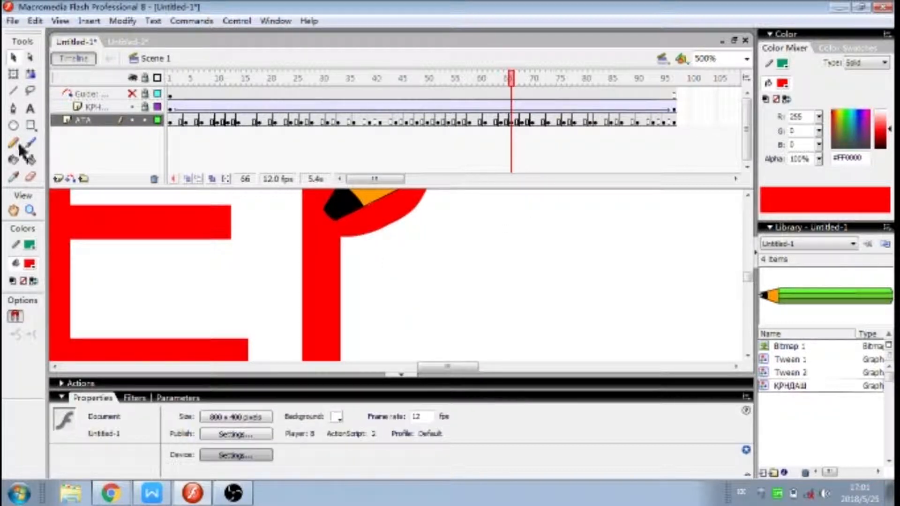
# In frame 68, delete ЕН after the К
pyautogui.keyDown('alt'); pyautogui.click(399, 260); pyautogui.keyUp('alt')
pyautogui.keyDown('alt'); pyautogui.click(407, 263); pyautogui.keyUp('alt')
pyautogui.click(522, 122)
pyautogui.press('v')
pyautogui.moveTo(391, 227); pyautogui.dragTo(561, 337)
pyautogui.press('Delete')
# In frame 70, delete Н and everything below the top bar of the second Е
pyautogui.click(533, 123)
pyautogui.click(566, 226)
pyautogui.moveTo(565, 227); pyautogui.dragTo(453, 331)
pyautogui.press('Delete')
pyautogui.moveTo(522, 324); pyautogui.dragTo(377, 261)
pyautogui.press('Delete')
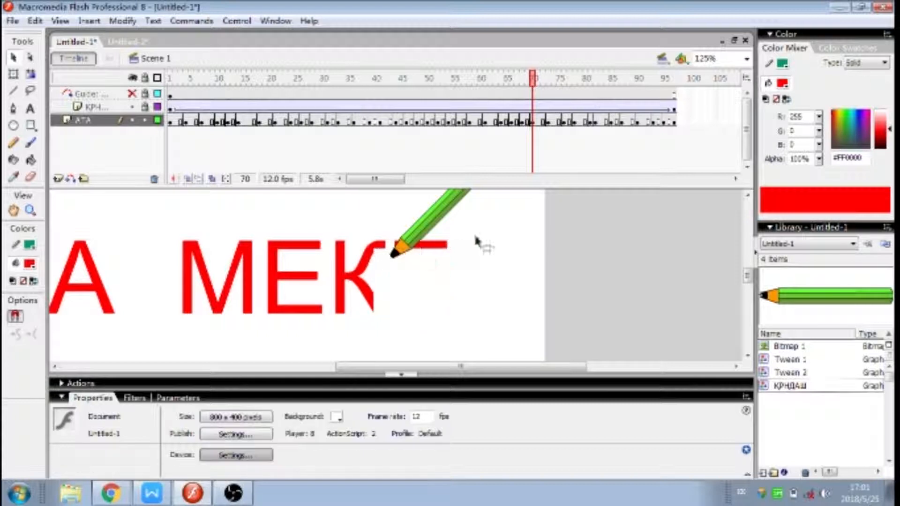
# In frame 73, delete Н and all of the second Е except its top bar
pyautogui.click(548, 121)
pyautogui.moveTo(578, 231); pyautogui.dragTo(462, 331)
pyautogui.press('Delete')
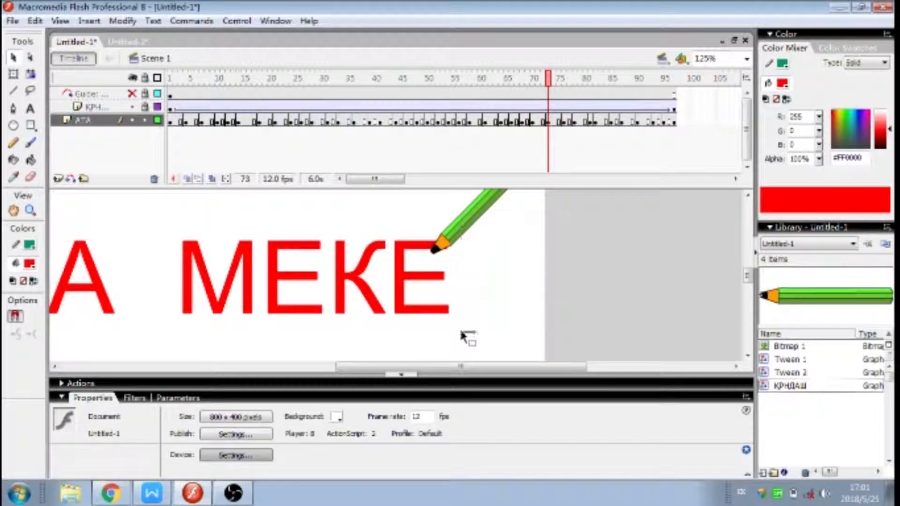
pyautogui.moveTo(379, 254); pyautogui.dragTo(379, 254)
pyautogui.press('Delete')
# In frame 76, delete Н and all of the second Е except its top and middle bars
pyautogui.click(564, 122)
pyautogui.moveTo(586, 212); pyautogui.dragTo(478, 338)
pyautogui.press('Delete')
pyautogui.moveTo(377, 282); pyautogui.dragTo(376, 280)
pyautogui.press('Delete')
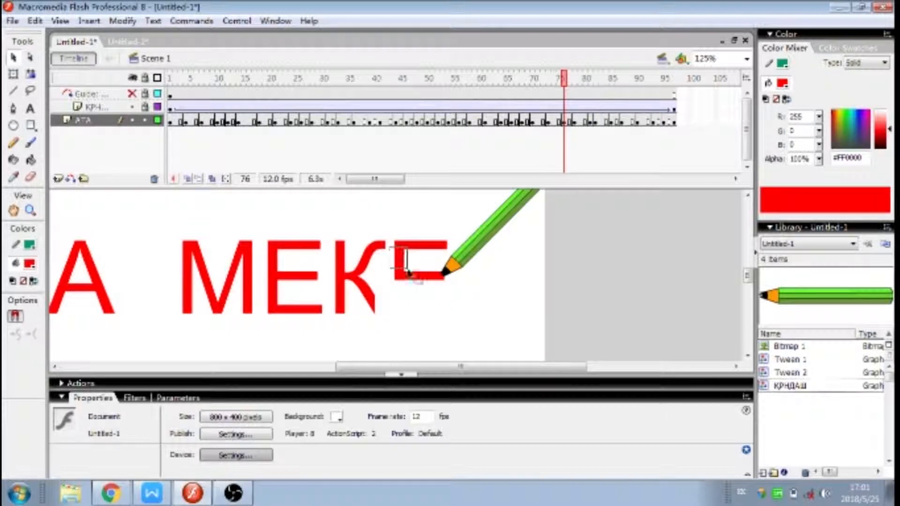
# Compare the shapes of the К and the second Е across the keyframes from 73 to 81
pyautogui.click(548, 122)
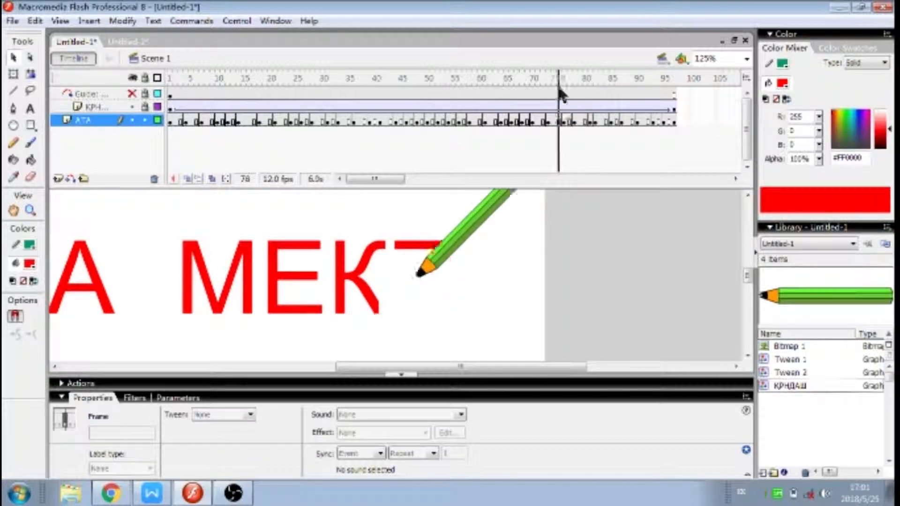
pyautogui.click(565, 122)
pyautogui.click(574, 122)
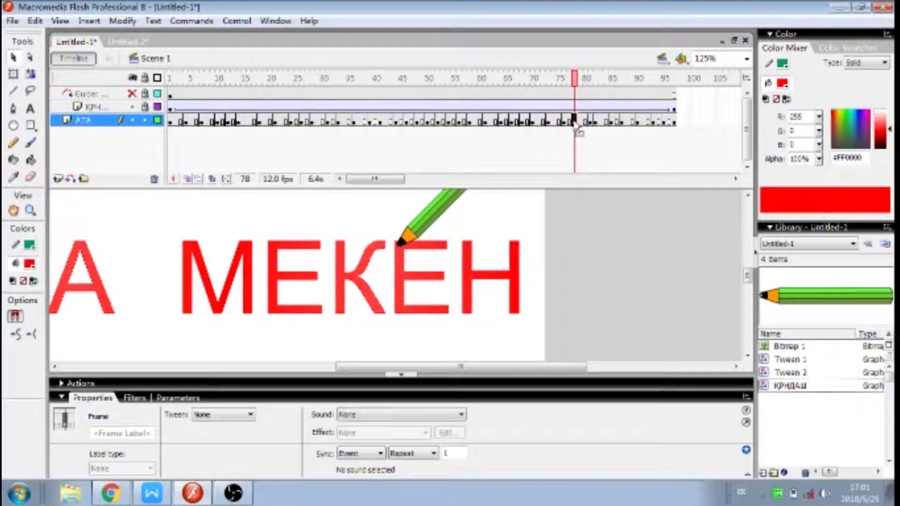
pyautogui.click(592, 125)
pyautogui.click(548, 122)
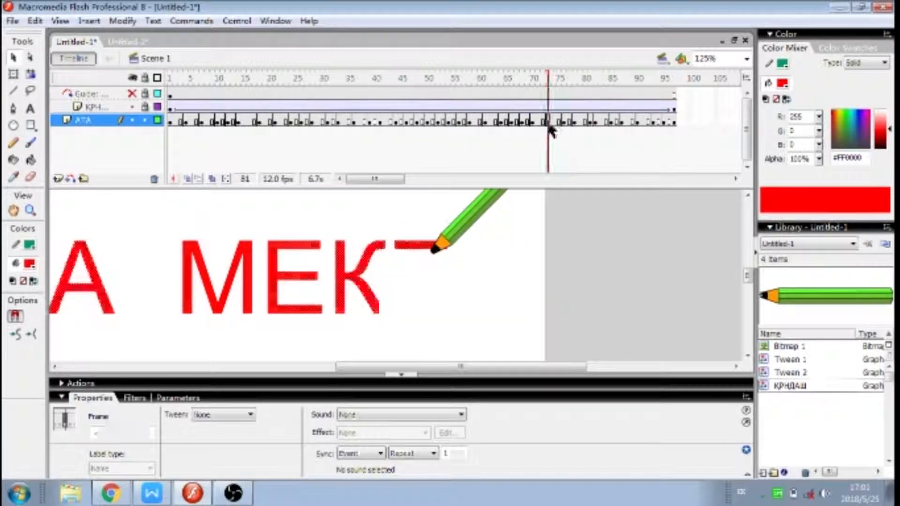
pyautogui.click(564, 122)
pyautogui.moveTo(549, 130)
pyautogui.mouseDown()
pyautogui.moveTo(525, 125)
pyautogui.moveTo(535, 126)
pyautogui.mouseUp()
pyautogui.click(566, 123)
# Copy the untrimmed frame 78 and paste it over frames 70 and 73
pyautogui.rightClick(575, 123)
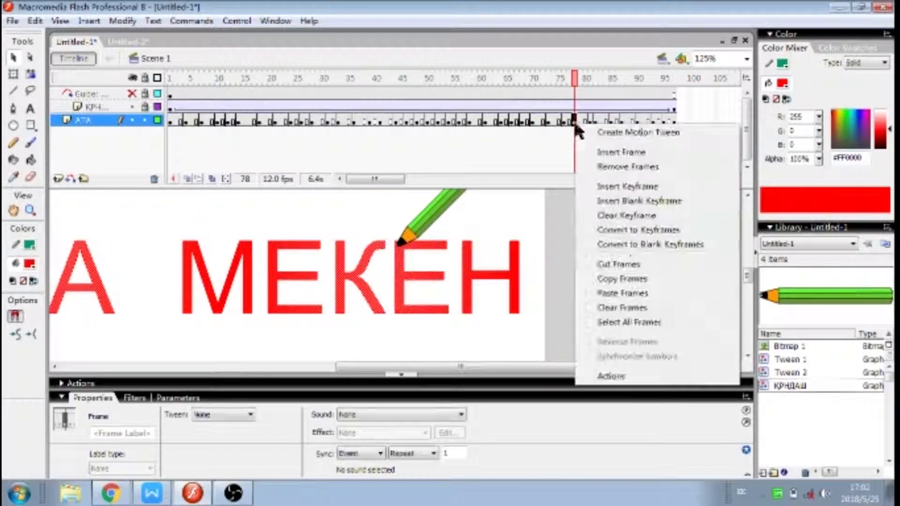
pyautogui.click(634, 281)
pyautogui.click(534, 124)
pyautogui.click(523, 123)
pyautogui.click(534, 123)
pyautogui.rightClick(533, 121)
pyautogui.click(585, 292)
pyautogui.rightClick(545, 121)
pyautogui.click(595, 289)
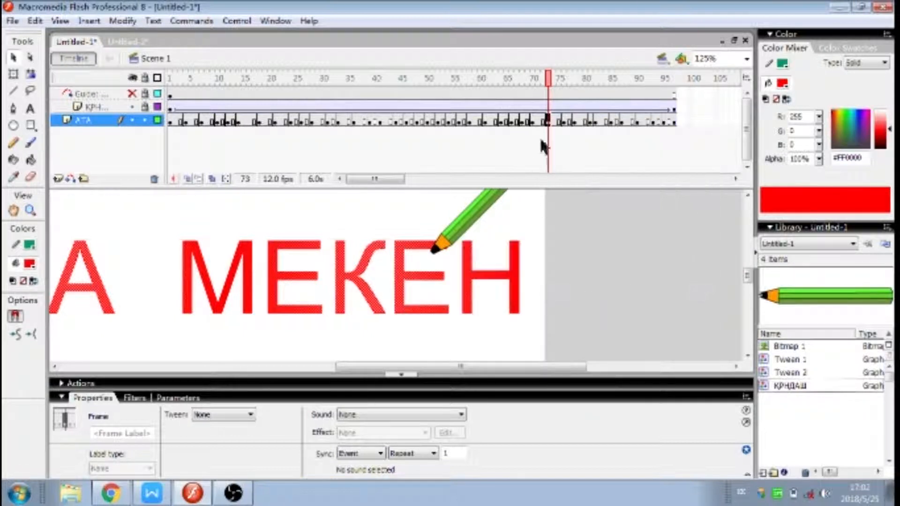
# In frame 70, delete everything after the К except the upper-left corner of the second Е
pyautogui.click(559, 244)
pyautogui.moveTo(390, 264); pyautogui.dragTo(590, 354)
pyautogui.press('Delete')
pyautogui.moveTo(540, 220)
pyautogui.mouseDown()
pyautogui.moveTo(458, 281)
pyautogui.moveTo(414, 268)
pyautogui.mouseUp()
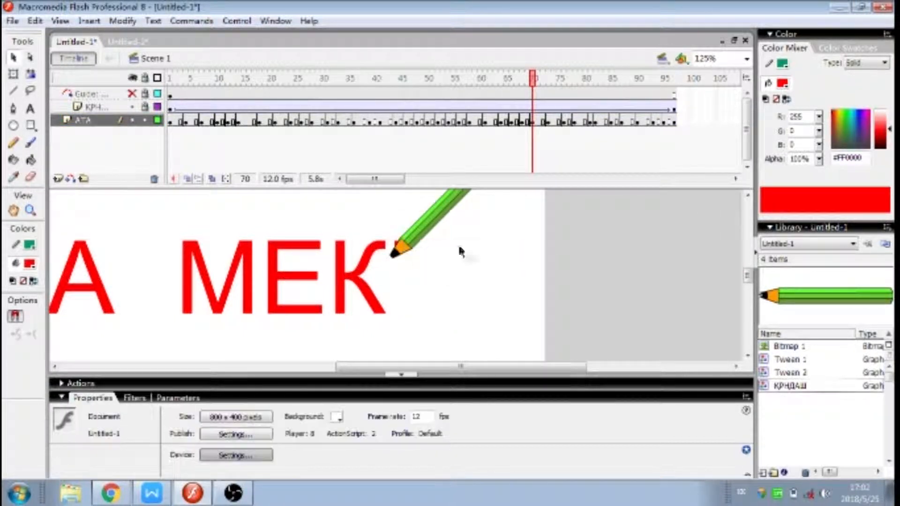
pyautogui.press('Delete')
# In frame 73, delete the parts of ЕН that lie ahead of the pencil
pyautogui.click(548, 121)
pyautogui.moveTo(543, 275)
pyautogui.mouseDown()
pyautogui.moveTo(463, 329)
pyautogui.moveTo(398, 281)
pyautogui.moveTo(392, 252)
pyautogui.mouseUp()
pyautogui.press('Delete')
pyautogui.press('Delete')
# Replace frame 76 with a copy of frame 78 and delete everything after the К except the second Е's top and middle bars
pyautogui.click(564, 121)
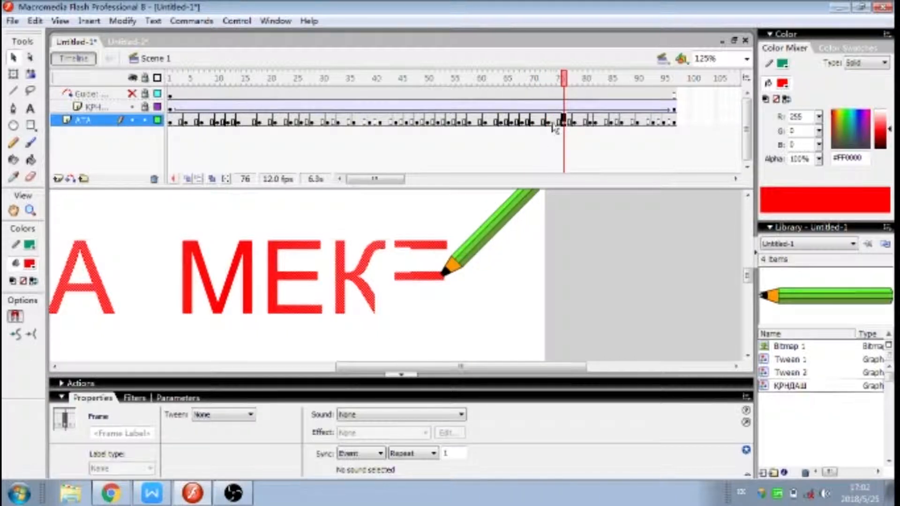
pyautogui.click(575, 121)
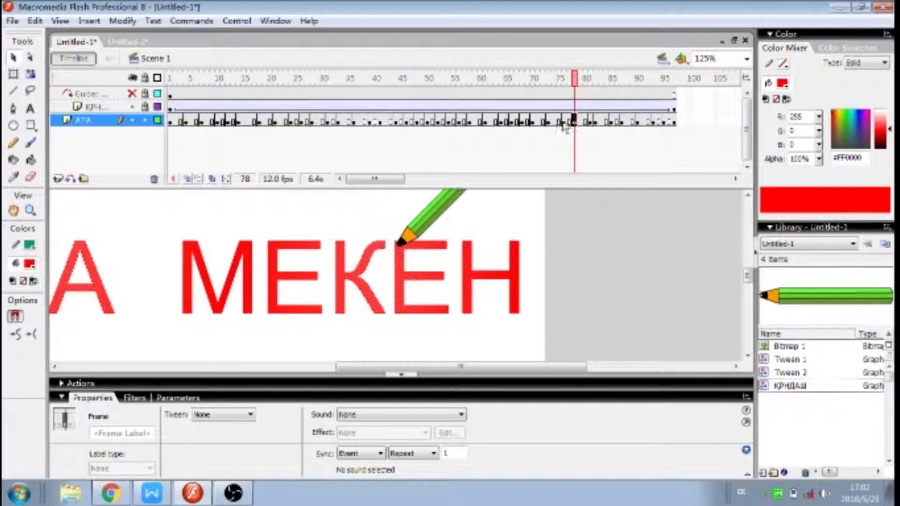
pyautogui.click(564, 123)
pyautogui.rightClick(574, 121)
pyautogui.click(630, 275)
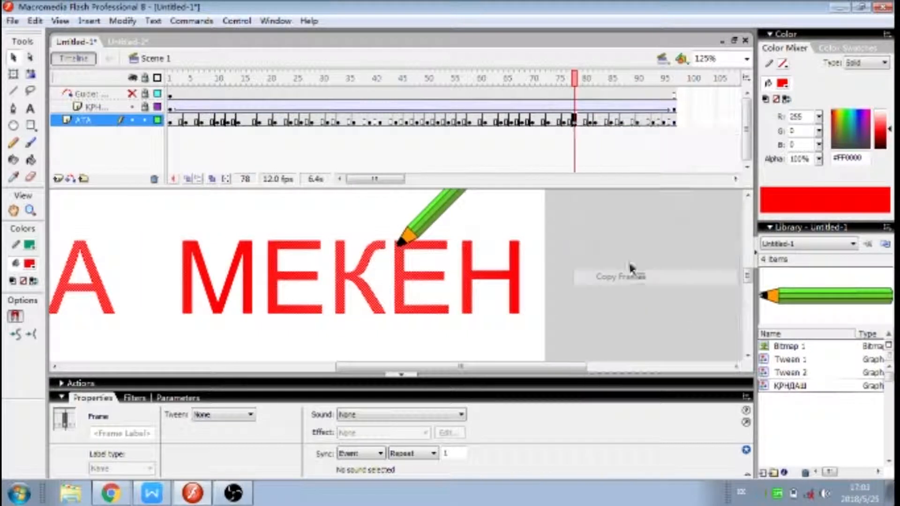
pyautogui.click(564, 121)
pyautogui.rightClick(564, 121)
pyautogui.click(619, 292)
pyautogui.moveTo(555, 225); pyautogui.dragTo(394, 284)
pyautogui.press('Delete')
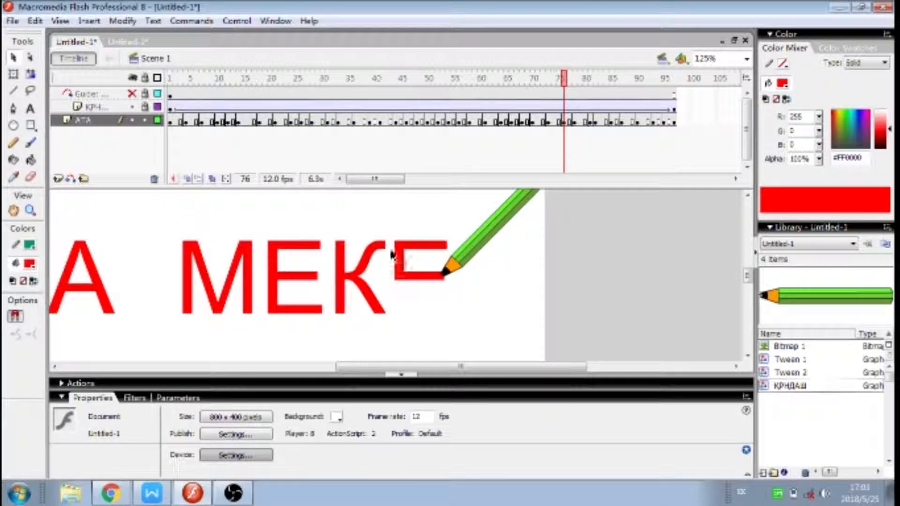
# In frame 76, remove the second Е's vertical stem between its top and middle bars
pyautogui.click(576, 123)
pyautogui.click(564, 121)
pyautogui.rightClick(564, 122)
pyautogui.click(616, 277)
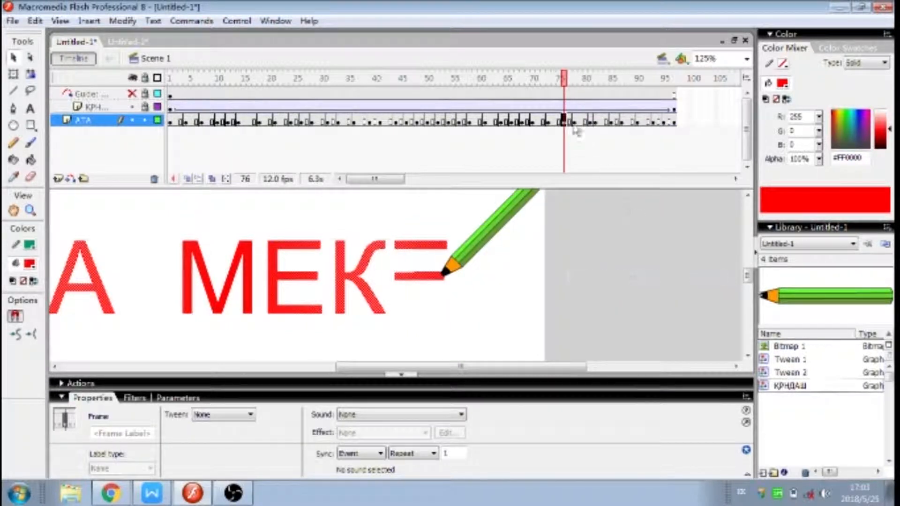
# In the keyframes from 78 to 82, delete the parts of ЕН that lie ahead of the pencil
pyautogui.rightClick(583, 122)
pyautogui.click(589, 175)
pyautogui.click(590, 121)
pyautogui.click(569, 204)
pyautogui.click(571, 122)
pyautogui.click(457, 303)
pyautogui.moveTo(457, 293); pyautogui.dragTo(422, 331)
pyautogui.click(595, 122)
pyautogui.moveTo(583, 212); pyautogui.dragTo(460, 327)
pyautogui.press('Delete')
# In frame 85, delete the parts of the Н ahead of the pencil at the top of its left stem
pyautogui.click(612, 122)
pyautogui.click(568, 228)
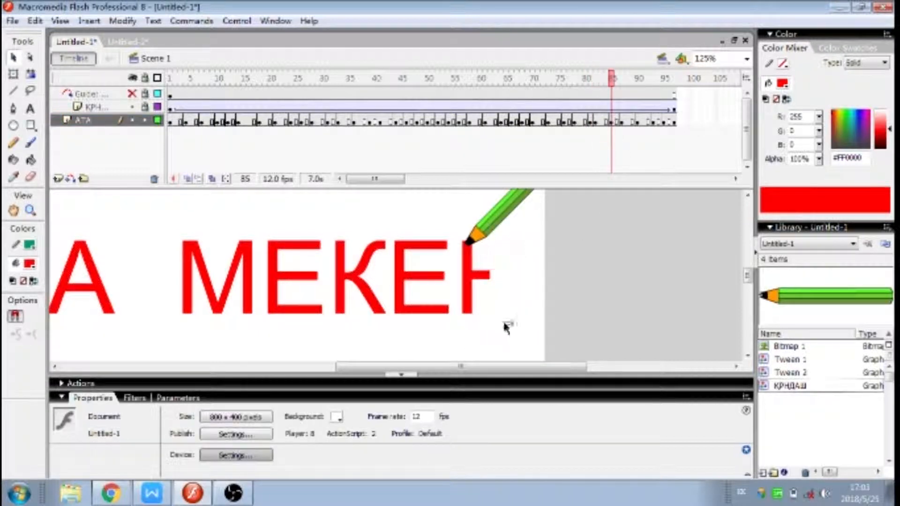
pyautogui.press('Delete')
# In frame 87, delete the Н's crossbar and right stem, leaving only its left stem
pyautogui.click(626, 122)
pyautogui.click(574, 257)
pyautogui.click(627, 122)
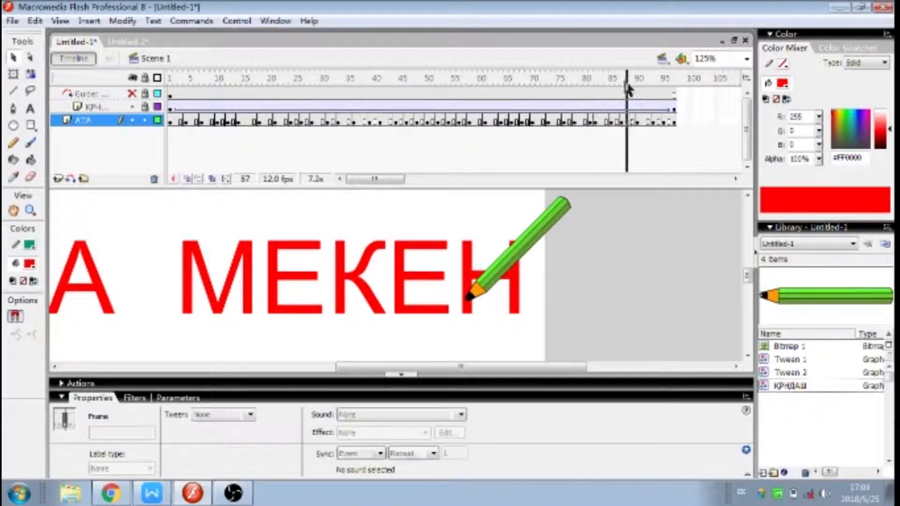
pyautogui.click(613, 122)
pyautogui.click(622, 103)
pyautogui.click(567, 220)
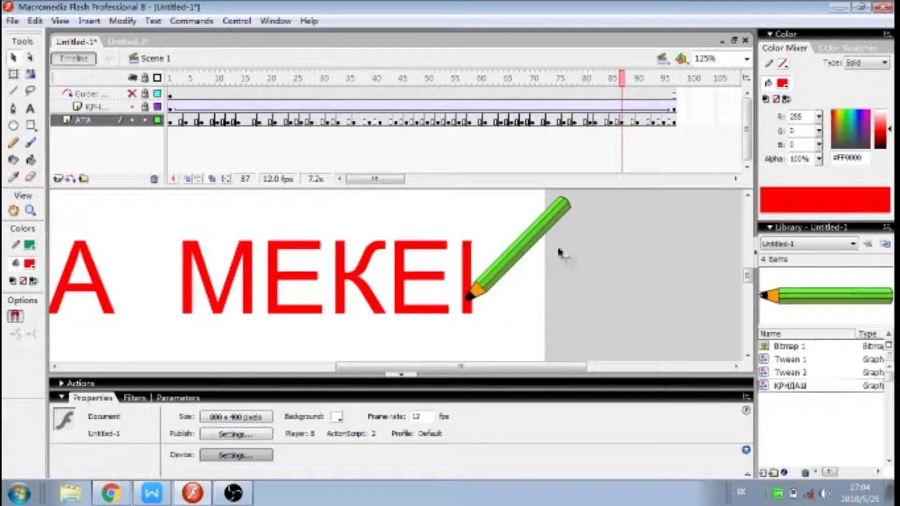
# In frame 90, separate the Н's crossbar from its stems with dividing lines and delete the crossbar
pyautogui.click(628, 122)
pyautogui.click(639, 122)
pyautogui.click(609, 211)
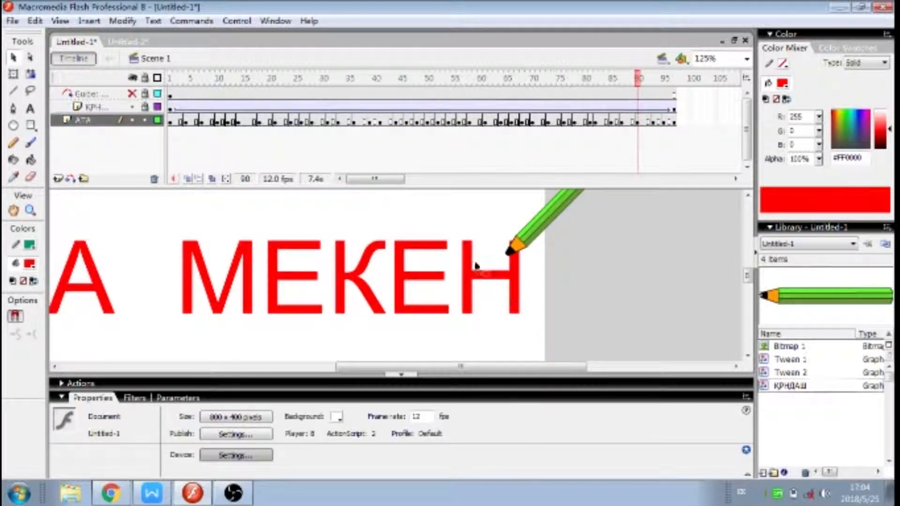
pyautogui.click(29, 211)
pyautogui.click(501, 287)
pyautogui.click(12, 91)
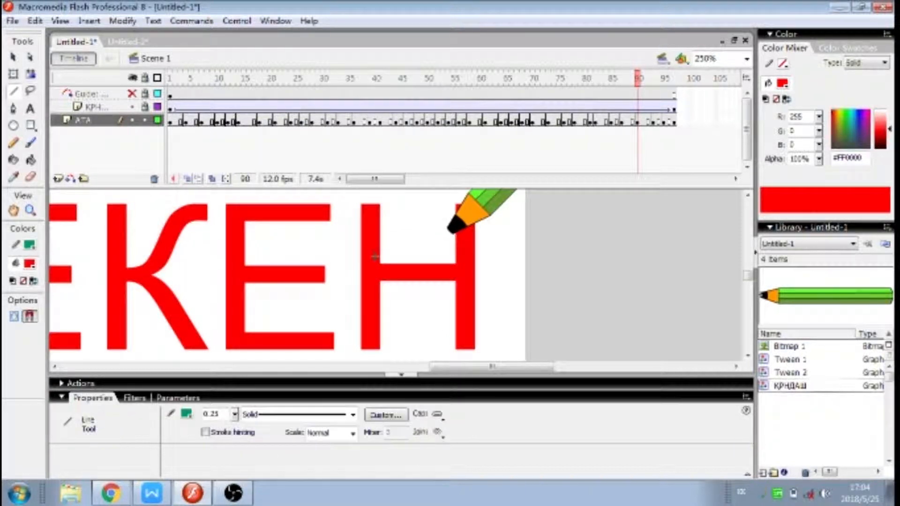
pyautogui.press('v')
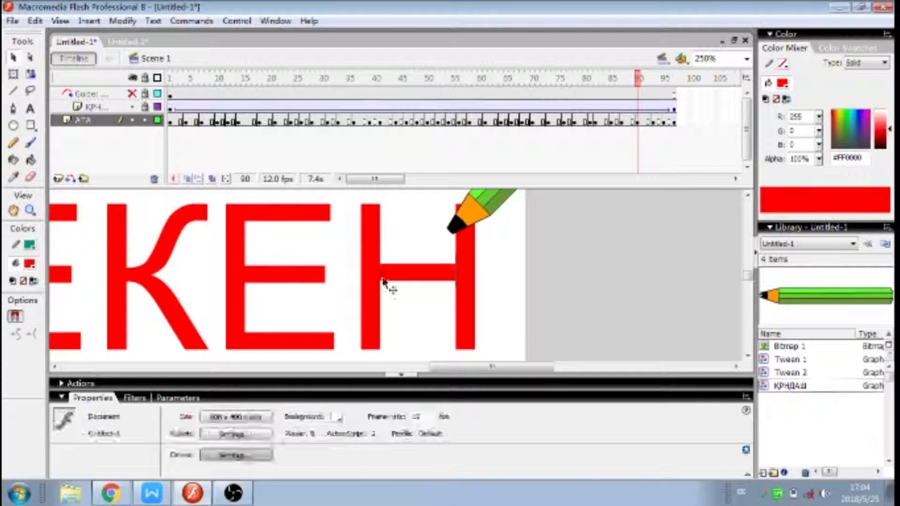
pyautogui.click(397, 274)
pyautogui.press('Delete')
# In frame 90, delete the Н's right stem below the pencil tip
pyautogui.scroll(-5, 460, 276)
pyautogui.scroll(5, 510, 265)
pyautogui.moveTo(504, 363); pyautogui.dragTo(443, 352)
pyautogui.press('Delete')
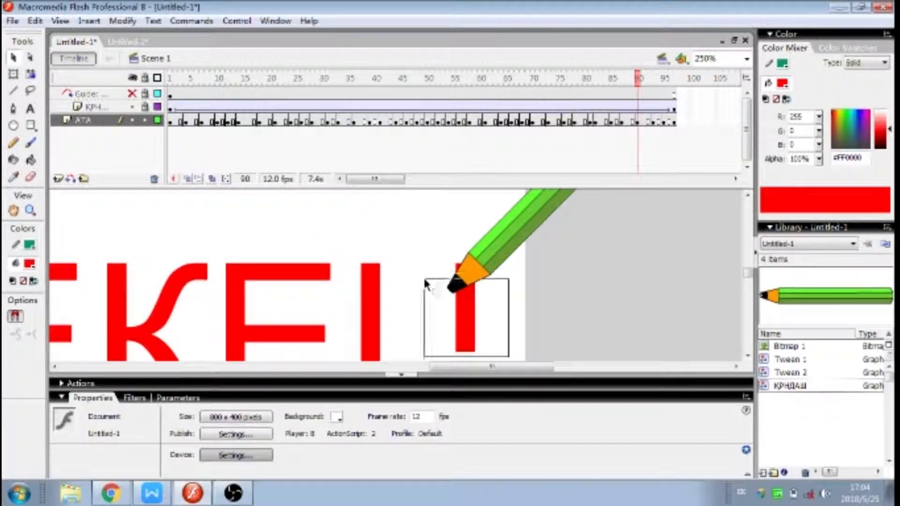
# Delete the Н's crossbar in frame 93 and the part of it ahead of the pencil in frame 95
pyautogui.click(653, 121)
pyautogui.click(522, 200)
pyautogui.press('n')
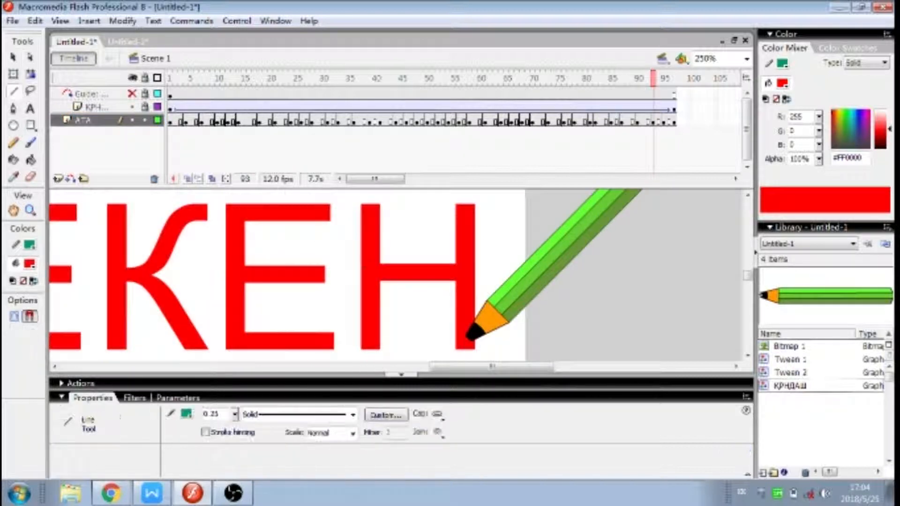
pyautogui.click(12, 57)
pyautogui.click(382, 281)
pyautogui.press('Delete')
pyautogui.click(664, 121)
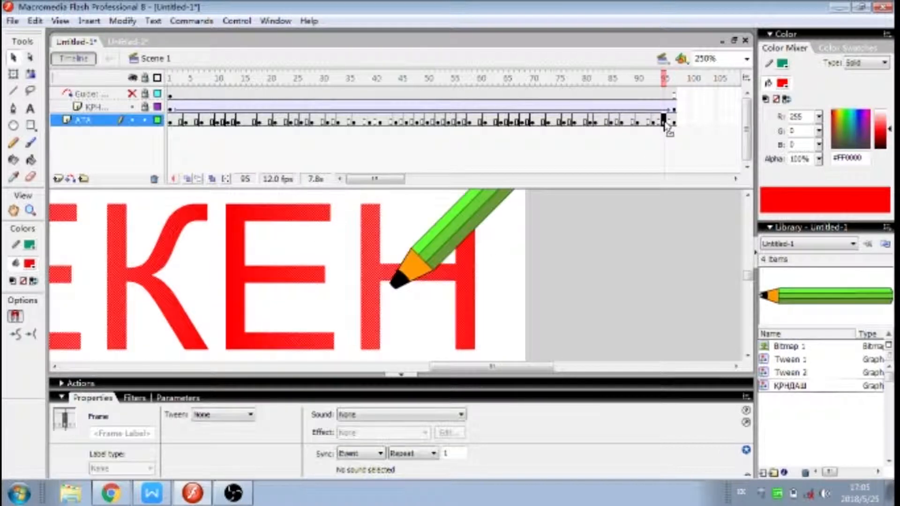
pyautogui.click(531, 260)
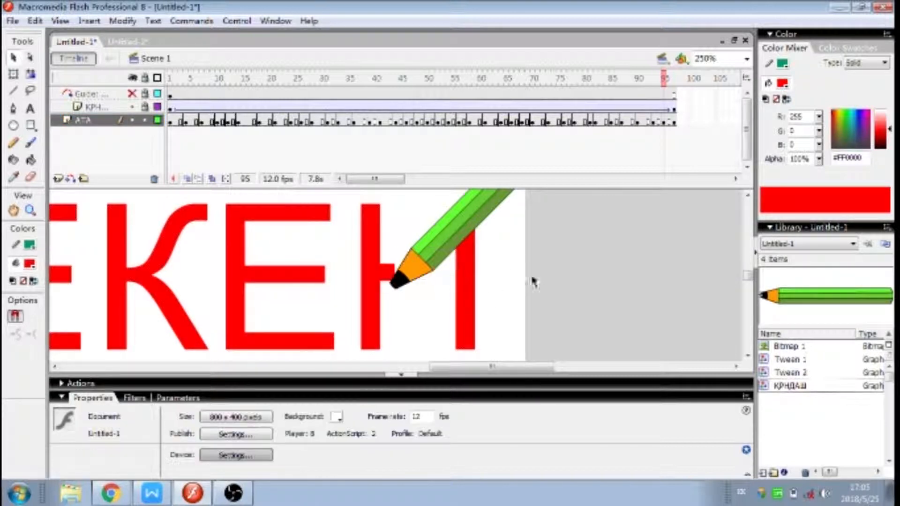
# Test the movie to check the pencil writing animation, and close the preview
pyautogui.click(676, 123)
pyautogui.hotkey('ctrl', 'Return')
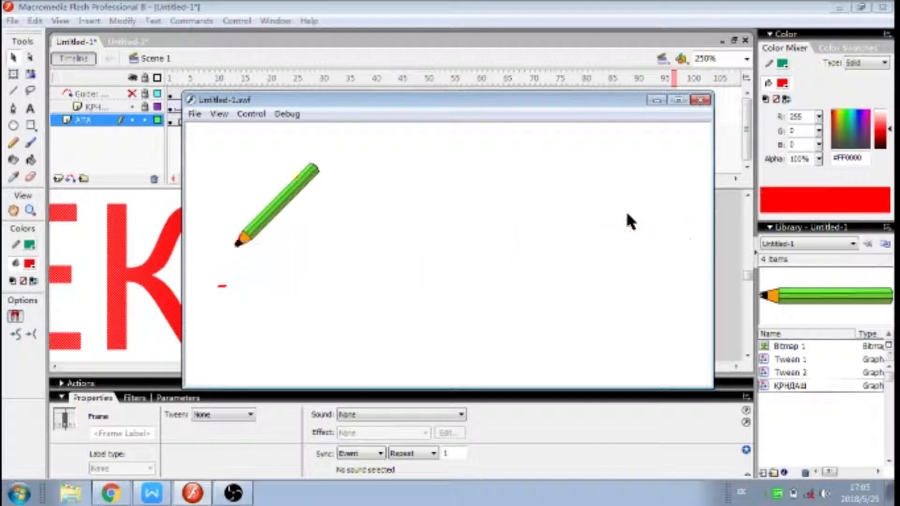
pyautogui.click(700, 100)
# In frame 22, delete the leftover cutting line beside the slanted stroke of the second А
pyautogui.moveTo(219, 77); pyautogui.dragTo(281, 78)
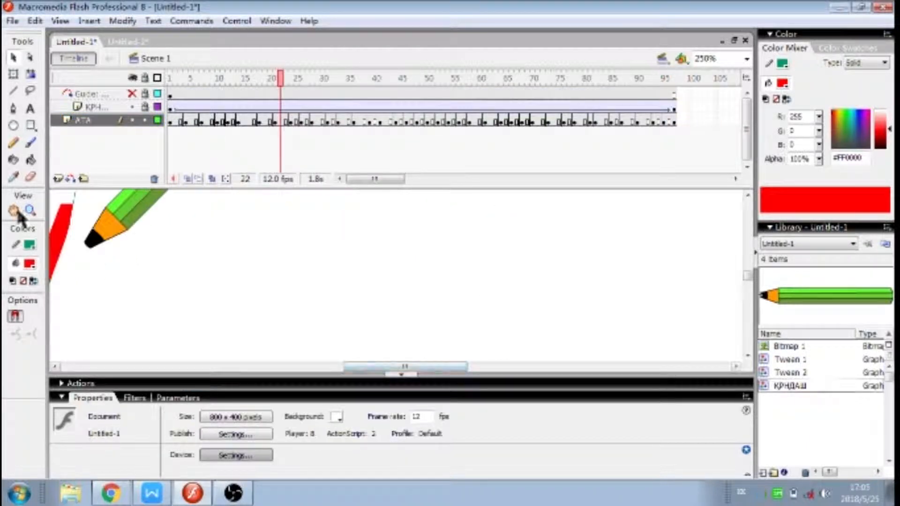
pyautogui.keyDown('alt'); pyautogui.click(285, 288); pyautogui.keyUp('alt')
pyautogui.keyDown('alt'); pyautogui.click(308, 289); pyautogui.keyUp('alt')
pyautogui.doubleClick(398, 258)
pyautogui.click(356, 263)
pyautogui.press('Delete')
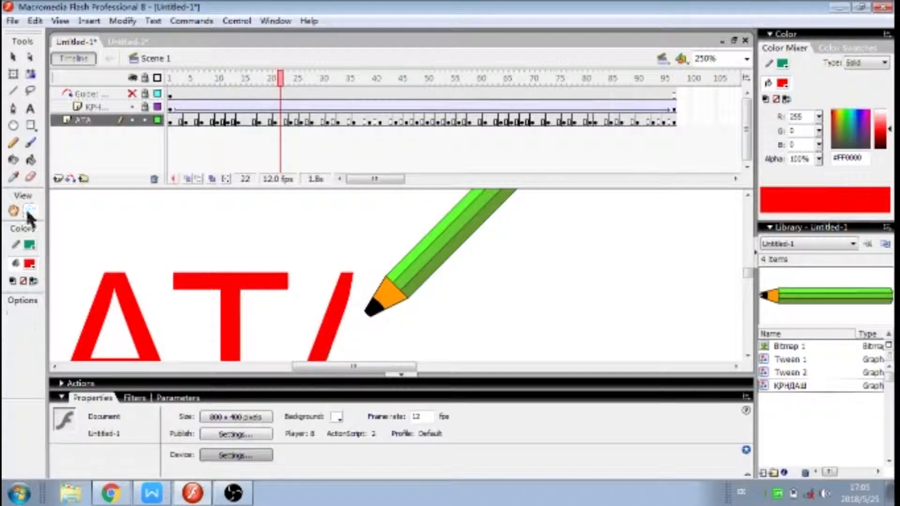
# In frame 50, delete the letters КЕН that lie ahead of the pencil
pyautogui.click(30, 211)
pyautogui.keyDown('alt'); pyautogui.click(502, 305); pyautogui.keyUp('alt')
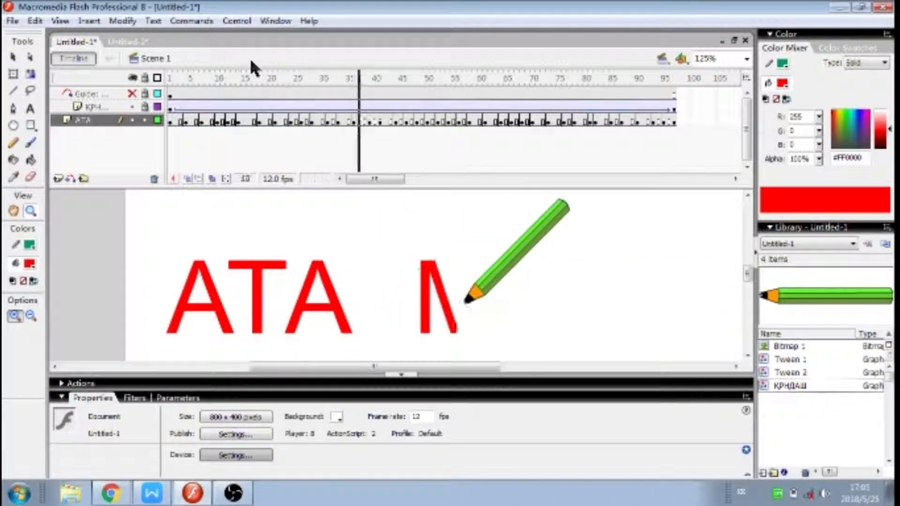
pyautogui.click(302, 86)
pyautogui.moveTo(304, 89)
pyautogui.mouseDown()
pyautogui.moveTo(347, 80)
pyautogui.moveTo(428, 94)
pyautogui.moveTo(434, 136)
pyautogui.mouseUp()
pyautogui.click(428, 122)
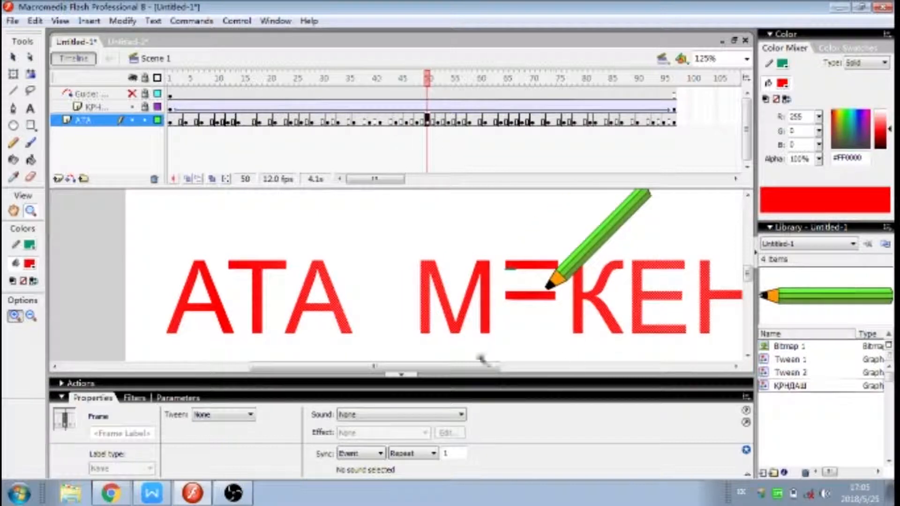
pyautogui.moveTo(482, 368); pyautogui.dragTo(545, 367)
pyautogui.click(13, 57)
pyautogui.click(600, 234)
pyautogui.moveTo(601, 234); pyautogui.dragTo(396, 355)
pyautogui.press('Delete')
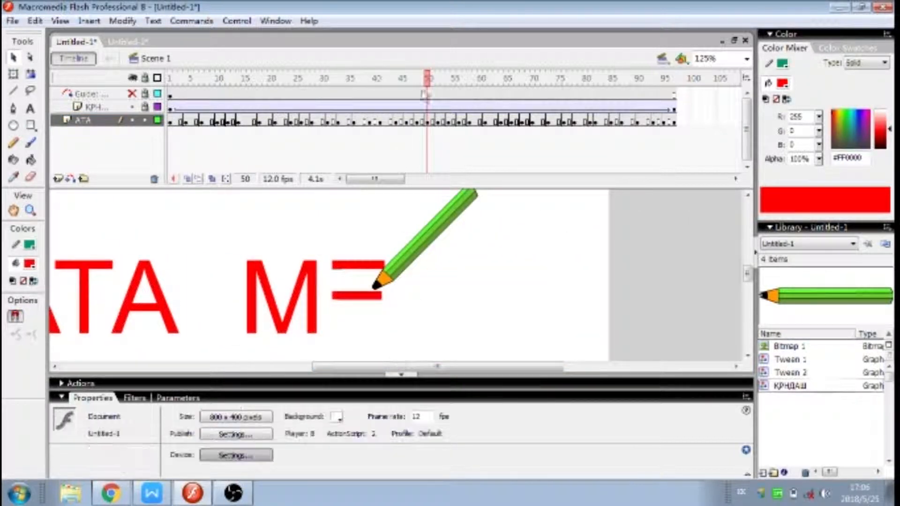
# In frames 52 and 54, delete the letters КЕН that lie ahead of the pencil
pyautogui.click(428, 121)
pyautogui.click(438, 121)
pyautogui.moveTo(601, 238); pyautogui.dragTo(396, 351)
pyautogui.click(448, 121)
pyautogui.click(519, 358)
pyautogui.moveTo(455, 121)
pyautogui.mouseDown()
pyautogui.moveTo(597, 124)
pyautogui.moveTo(567, 121)
pyautogui.moveTo(592, 136)
pyautogui.moveTo(490, 167)
pyautogui.moveTo(9, 177)
pyautogui.mouseUp()
pyautogui.click(625, 231)
pyautogui.click(522, 336)
pyautogui.press('Delete')
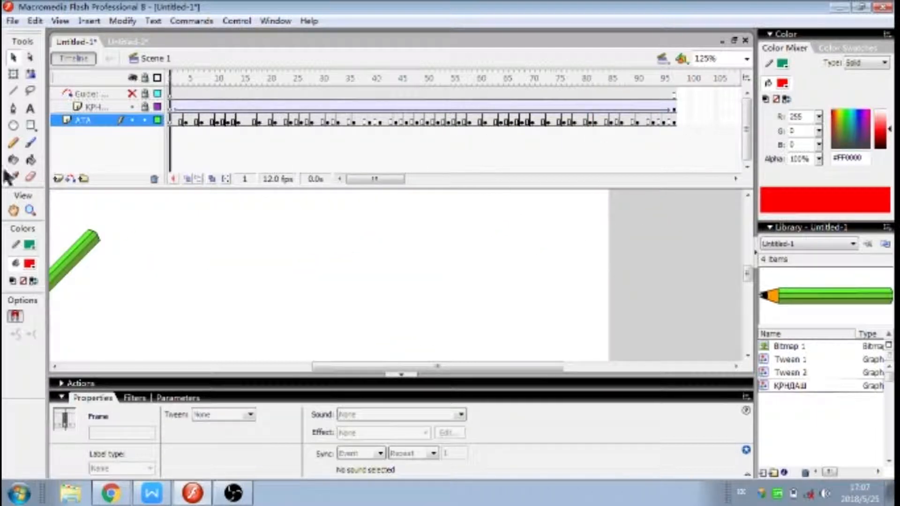
# Scrub through the opening frames and test the movie to check the trimmed letters
pyautogui.moveTo(170, 180); pyautogui.dragTo(317, 181)
pyautogui.hotkey('ctrl', 'Return')
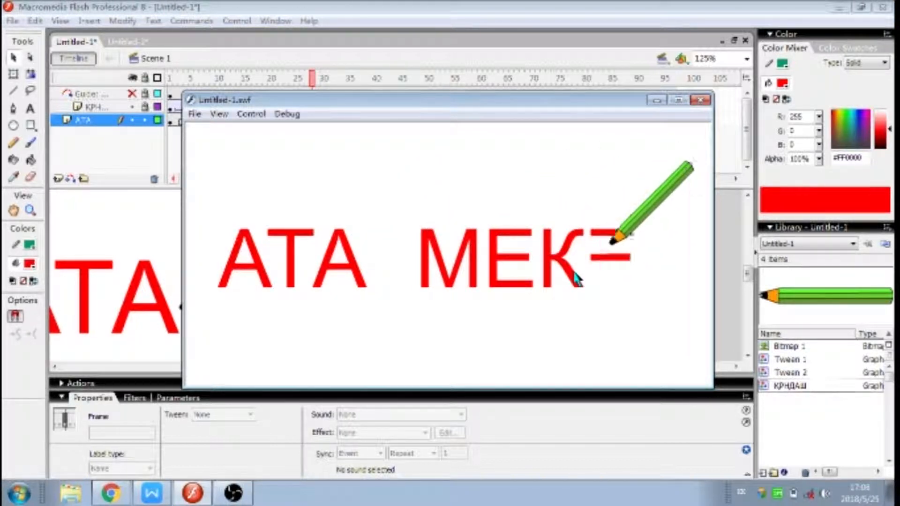
pyautogui.click(701, 100)
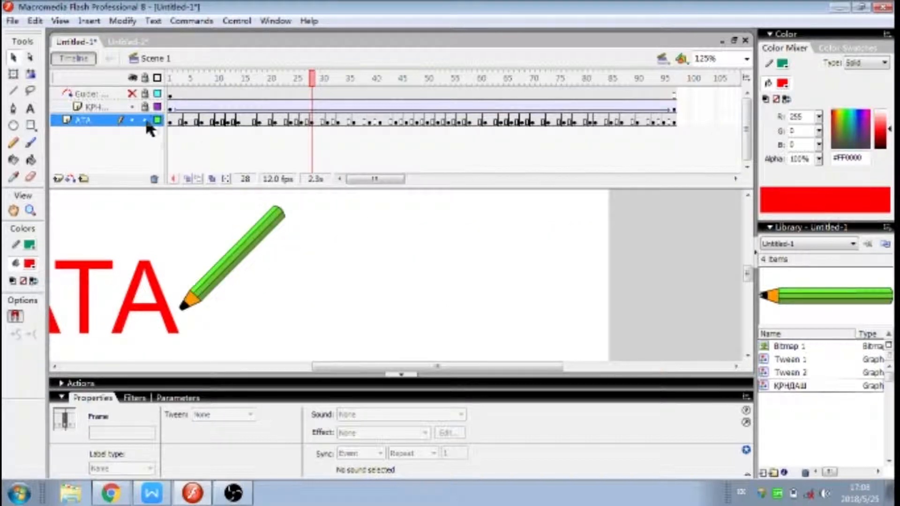
# Lock the АТА text layer and rotate the pencil in frame 1 about its tip until it stands nearly upright
pyautogui.click(170, 107)
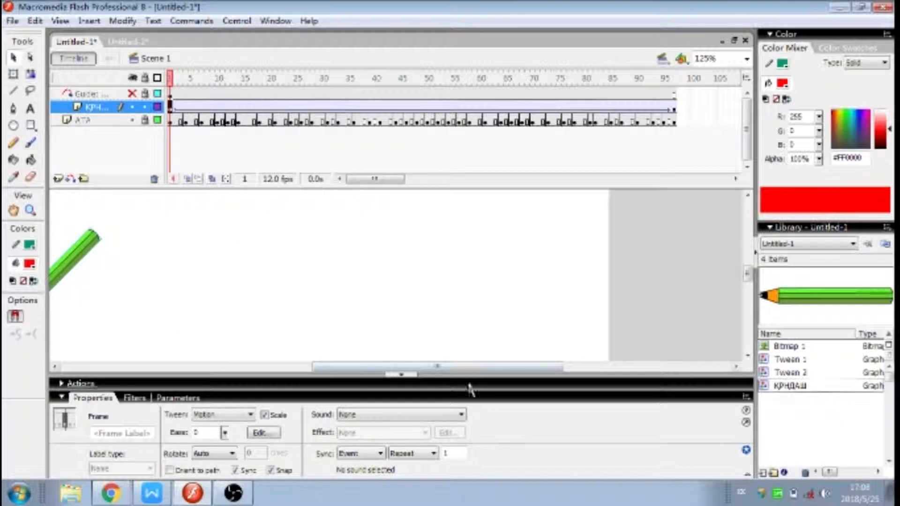
pyautogui.moveTo(466, 368); pyautogui.dragTo(376, 369)
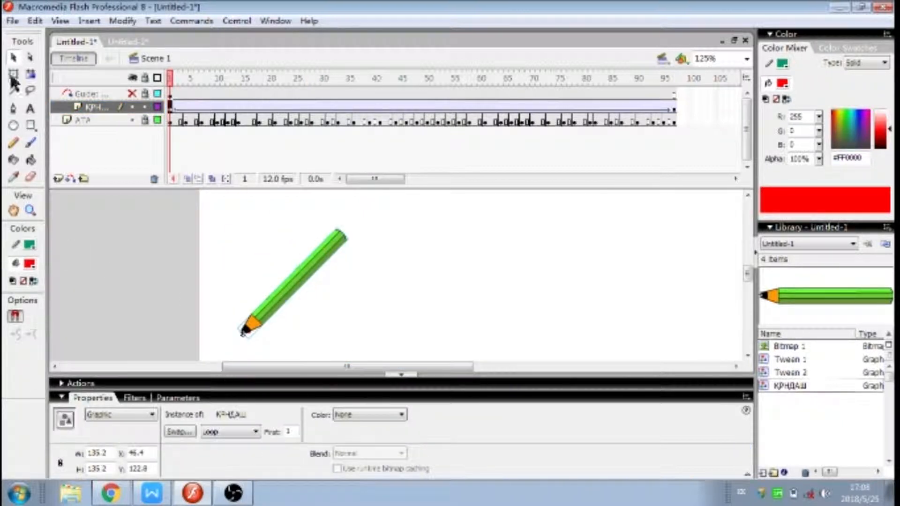
pyautogui.moveTo(344, 221)
pyautogui.mouseDown()
pyautogui.moveTo(282, 197)
pyautogui.moveTo(236, 193)
pyautogui.mouseUp()
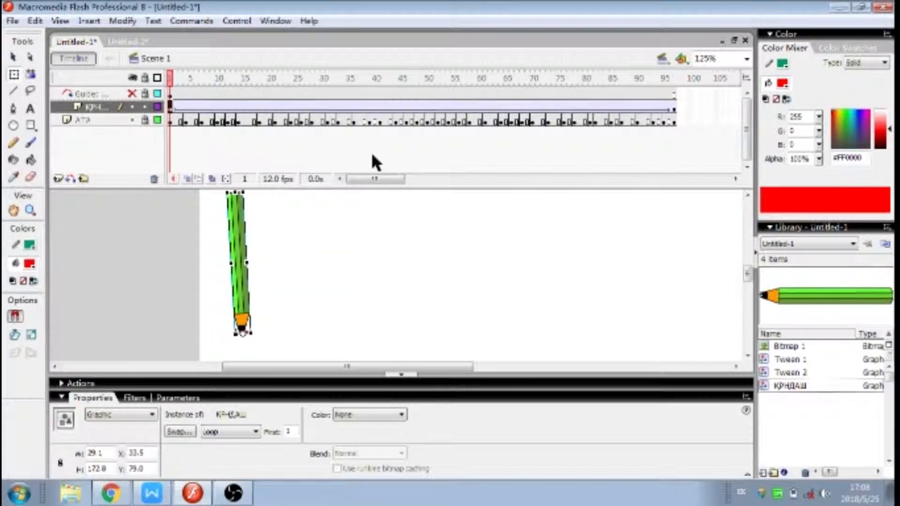
# In frame 97, rotate the pencil clockwise about its tip to a flatter angle and test the movie
pyautogui.click(674, 108)
pyautogui.moveTo(440, 370); pyautogui.dragTo(591, 363)
pyautogui.moveTo(537, 192); pyautogui.dragTo(546, 240)
pyautogui.hotkey('ctrl', 'Return')
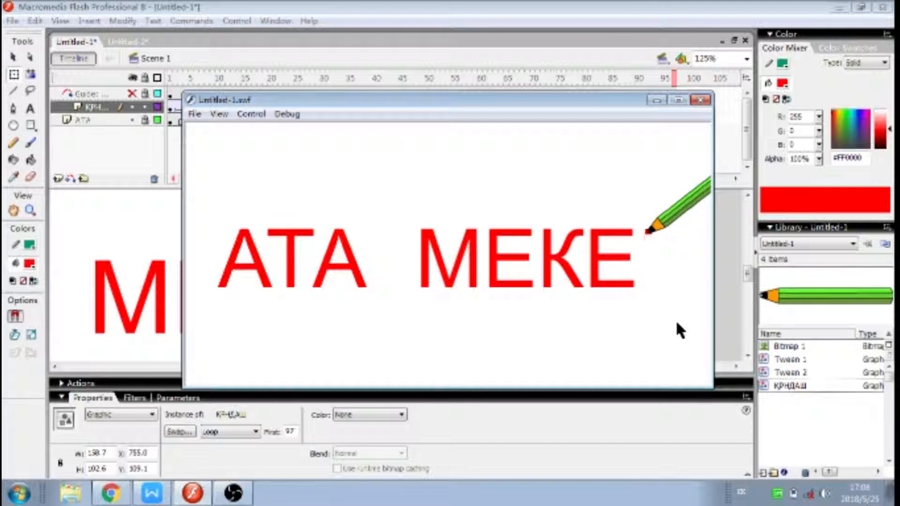
pyautogui.click(701, 100)
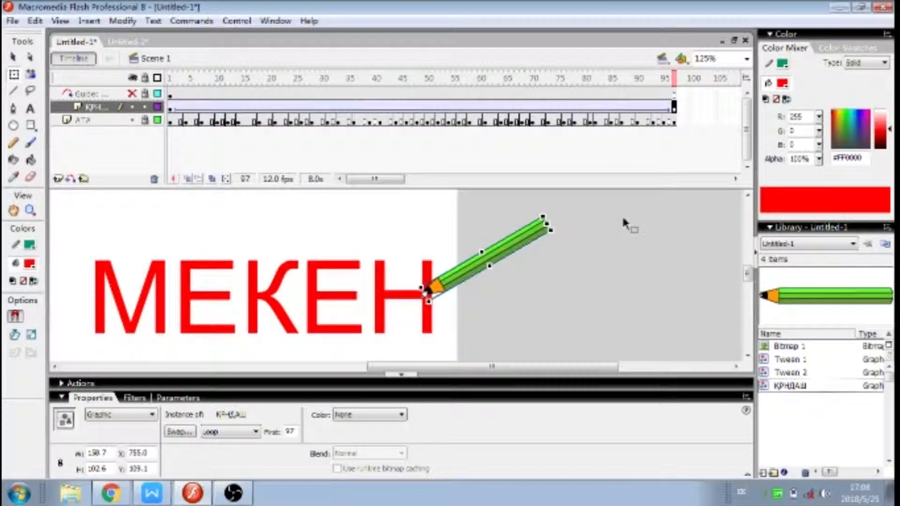